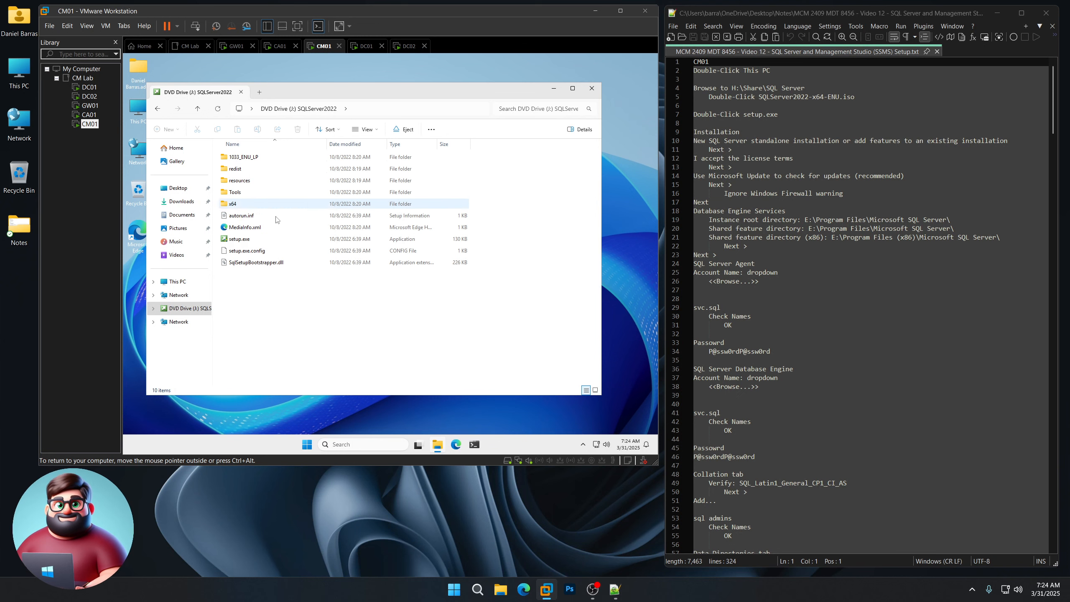
- Launch setup.exe from the SQLServer2022 DVD drive and start a new SQL Server standalone installation
double_click(239, 239)
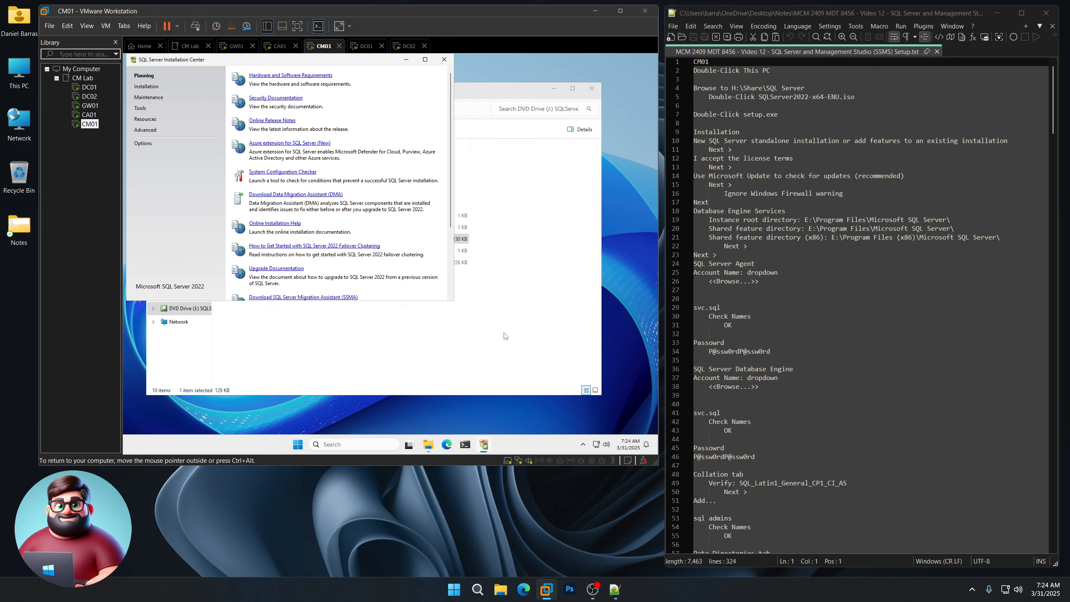
click(145, 89)
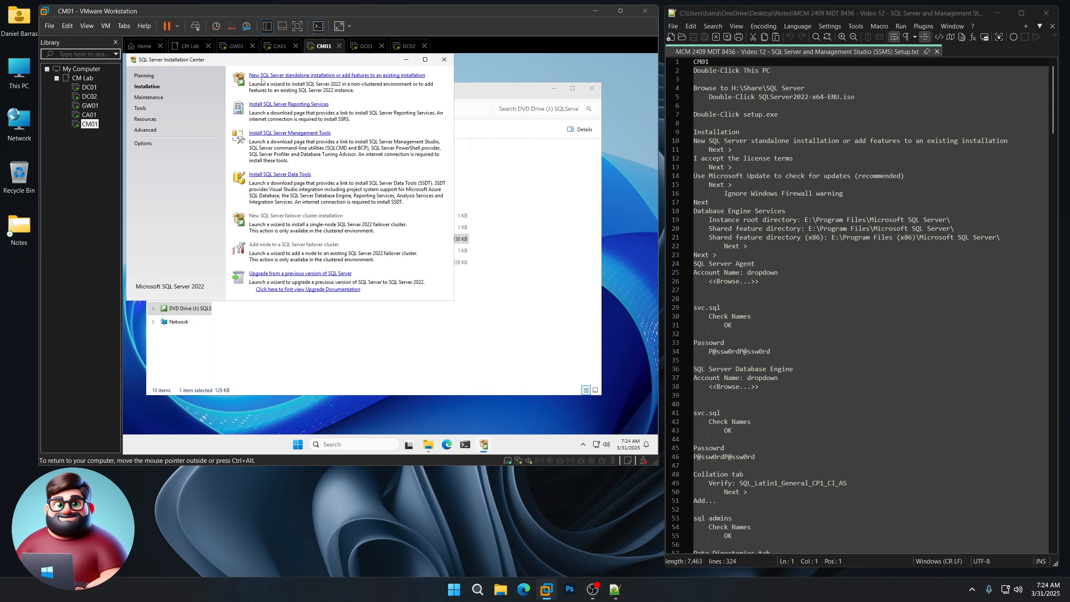
click(325, 76)
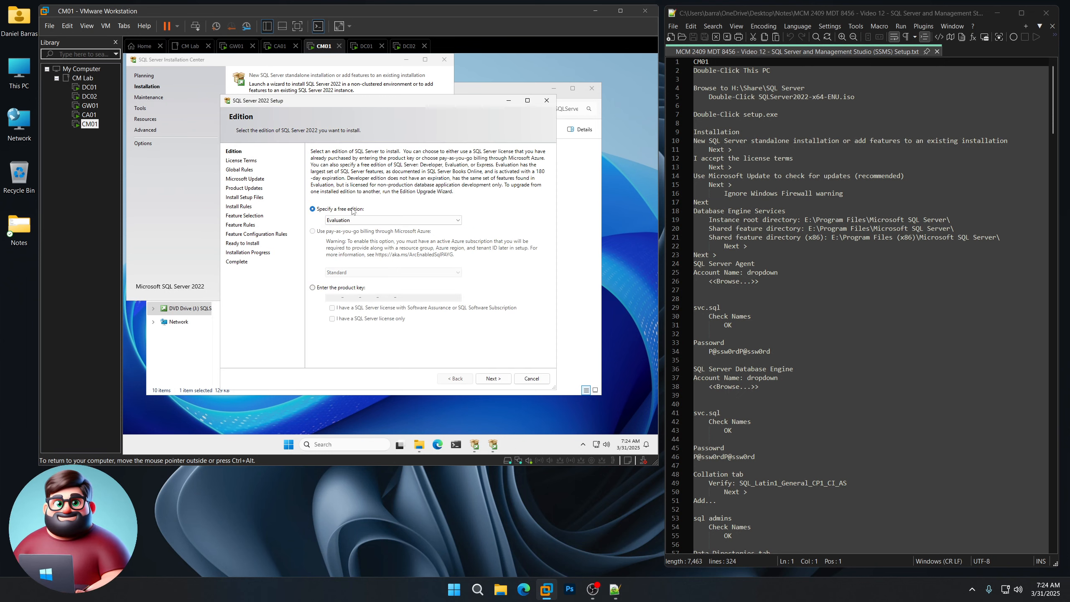
- Keep the free Evaluation edition and accept the SQL Server license terms
click(459, 220)
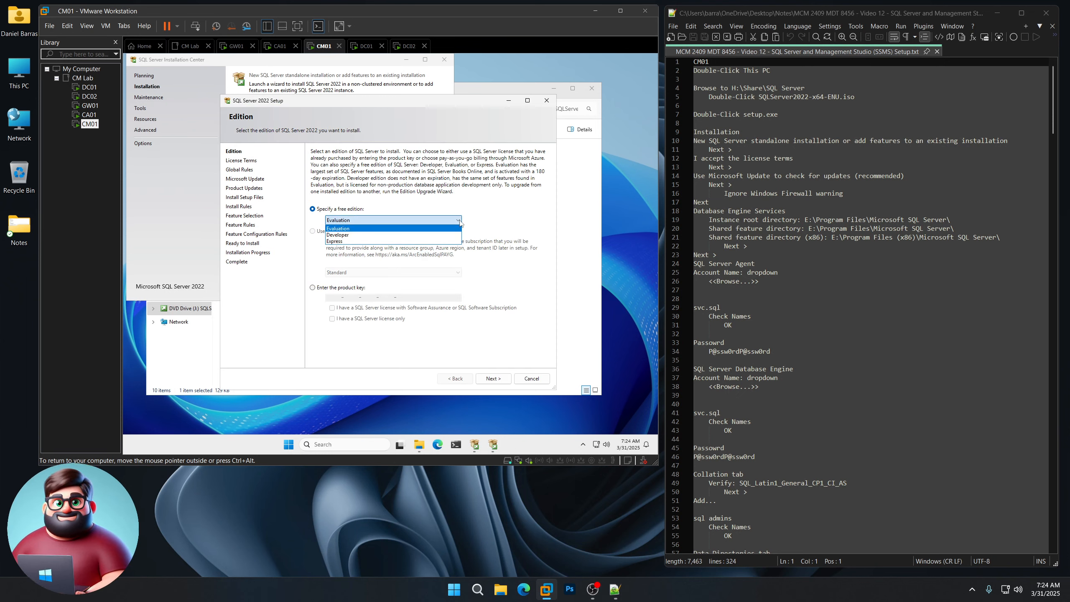
click(459, 223)
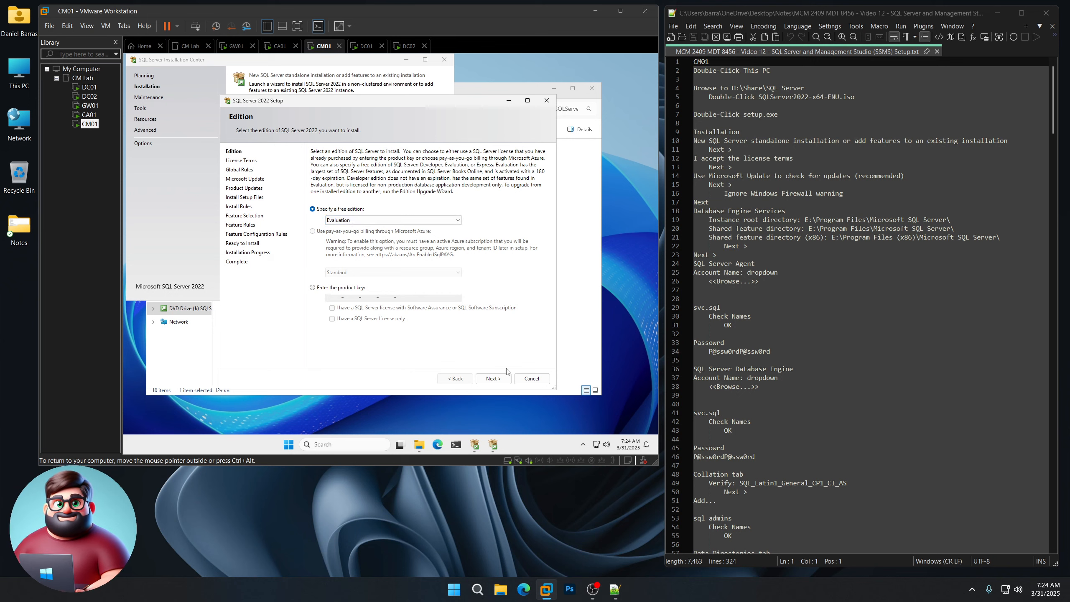
click(492, 378)
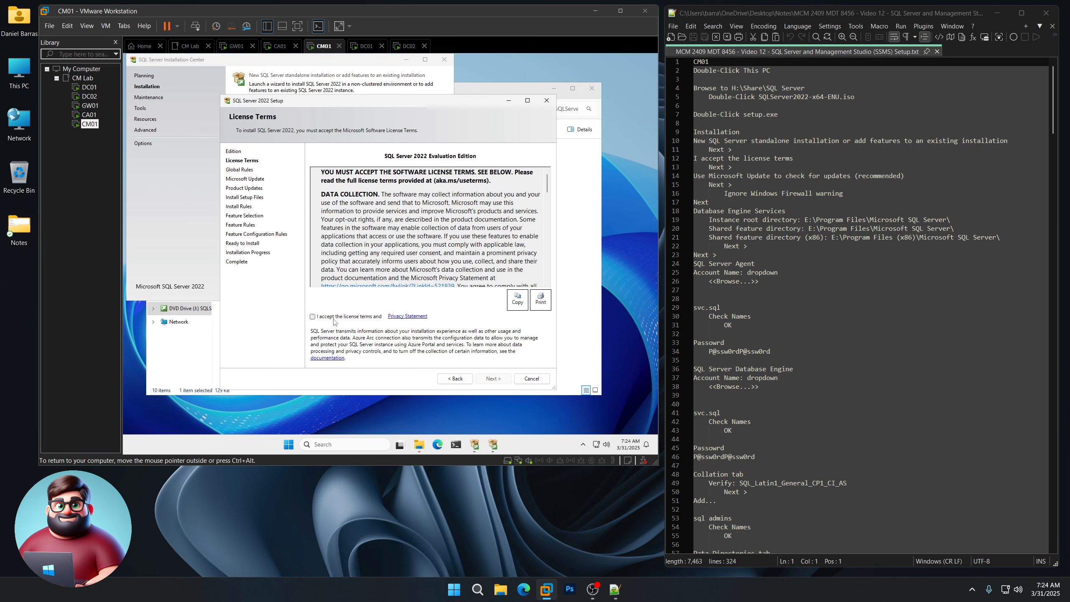
click(334, 317)
click(499, 380)
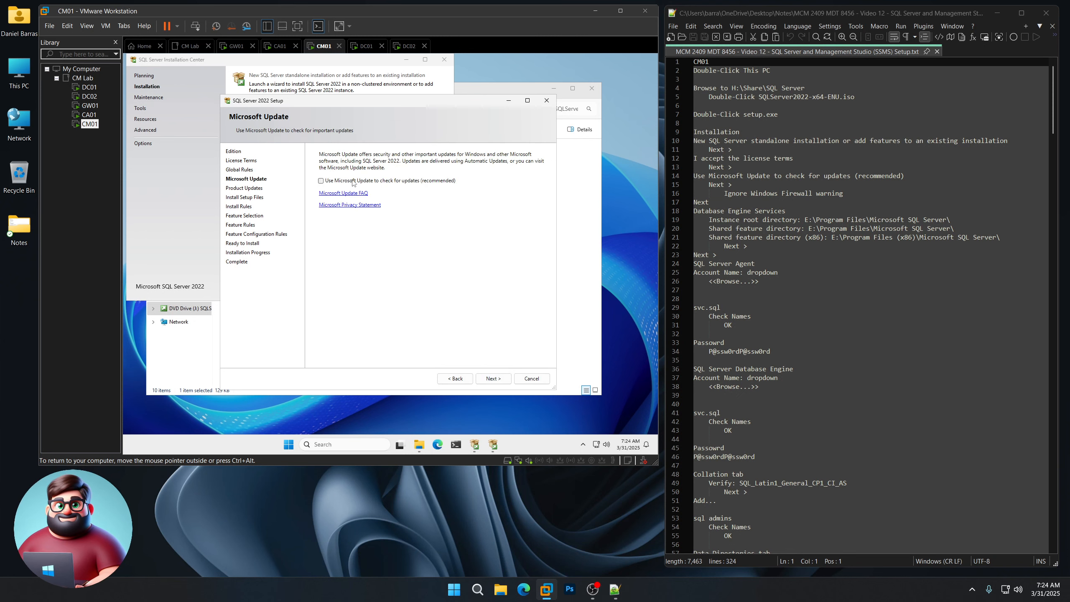
- Enable checking for updates with Microsoft Update and continue past the install rules to feature selection
click(321, 180)
click(493, 378)
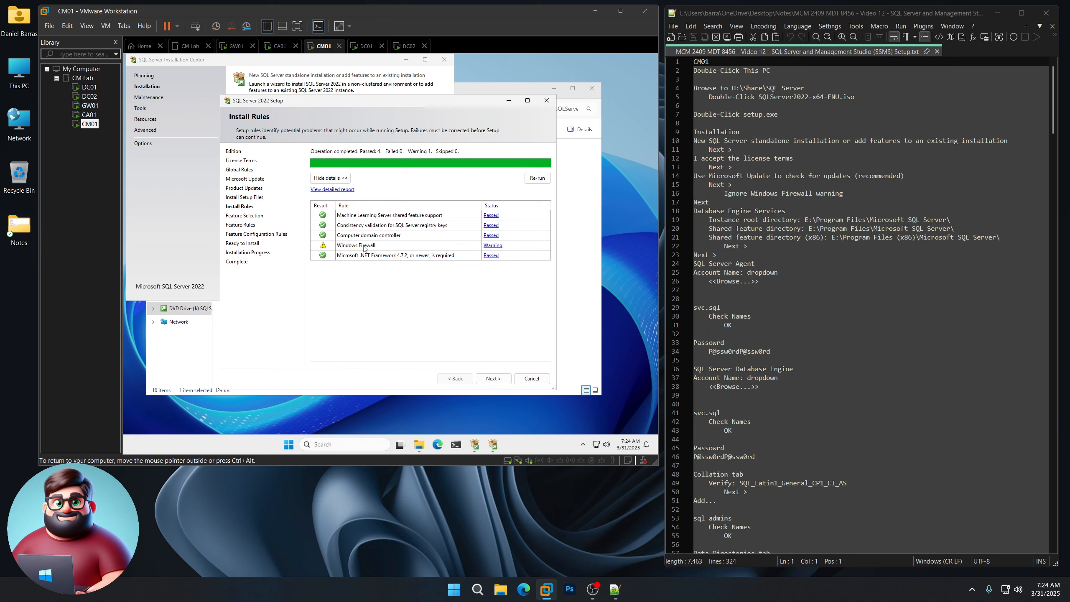
click(494, 379)
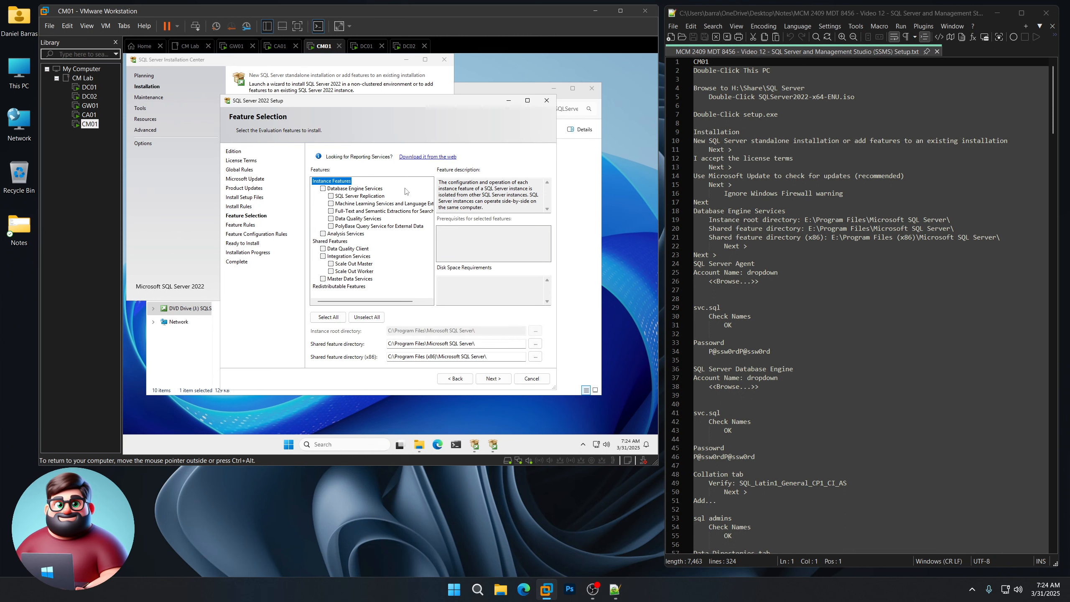
- Select Database Engine Services and change the instance root and both shared feature directories to drive E:, keeping the rest of each path
click(322, 189)
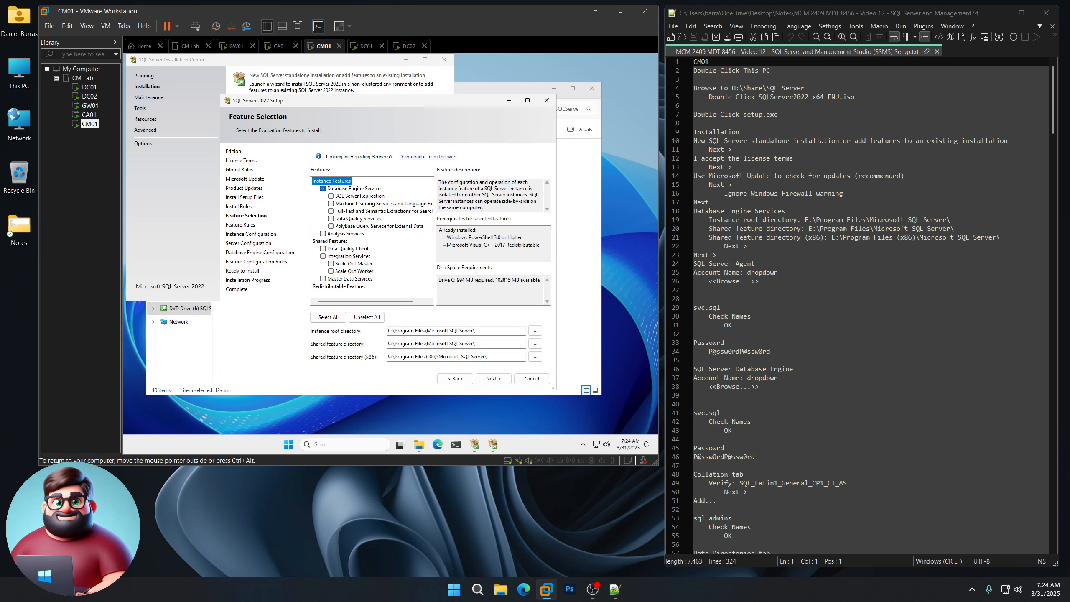
drag(391, 331, 387, 357)
text(EE)
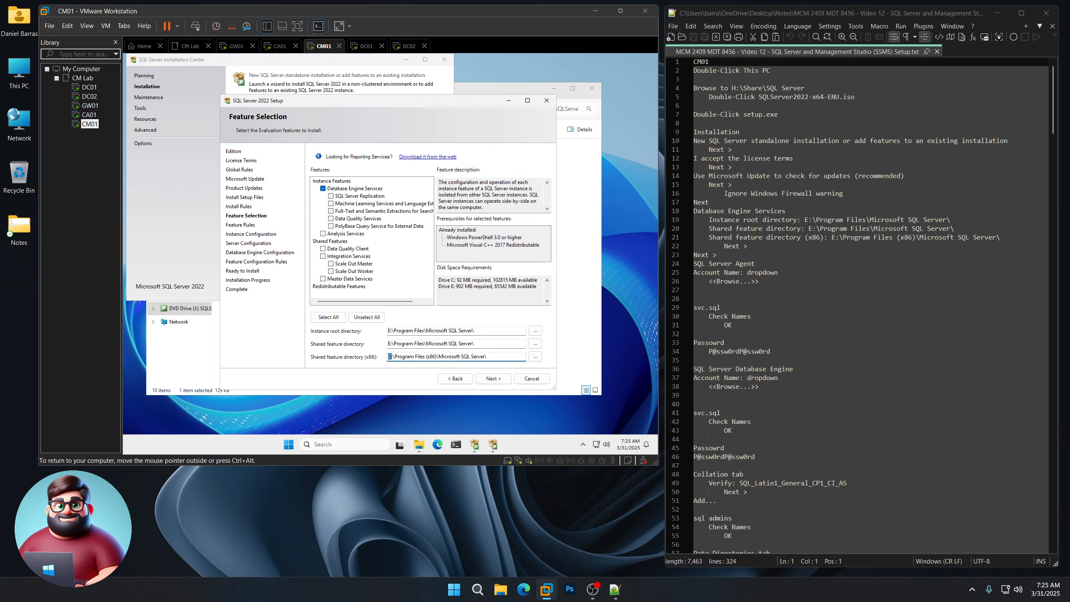
text(E)
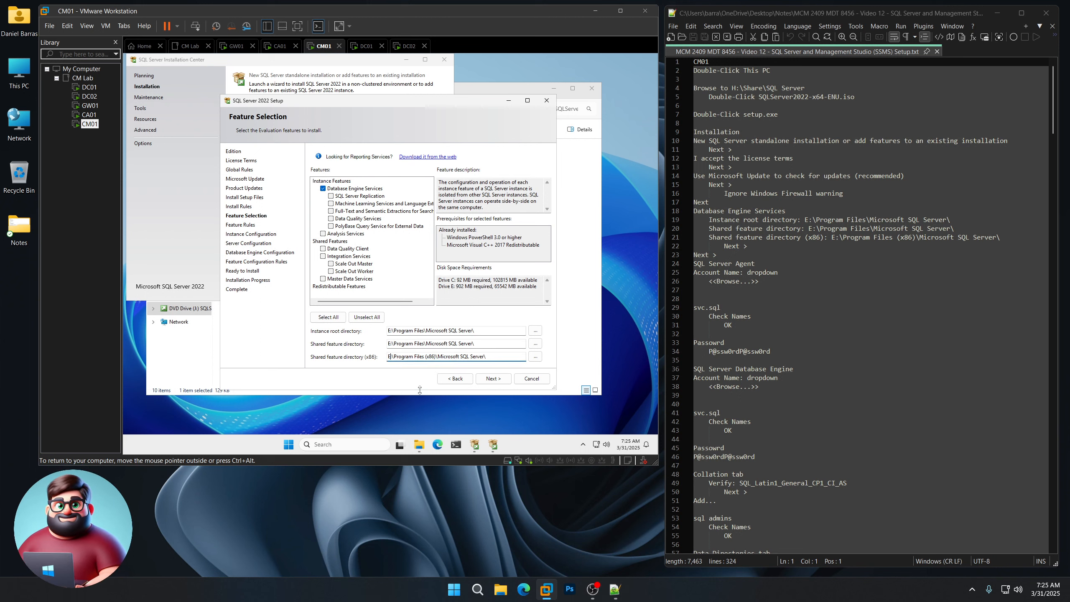
click(492, 378)
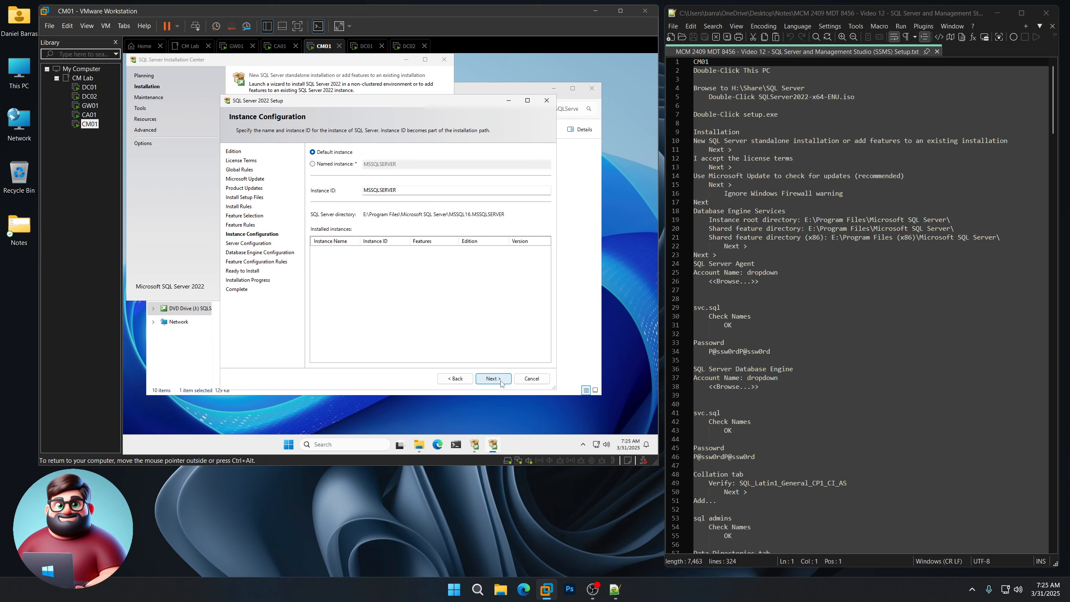
- Accept the default instance MSSQLSERVER and assign the svc.sql domain account to the SQL Server Agent service
click(501, 381)
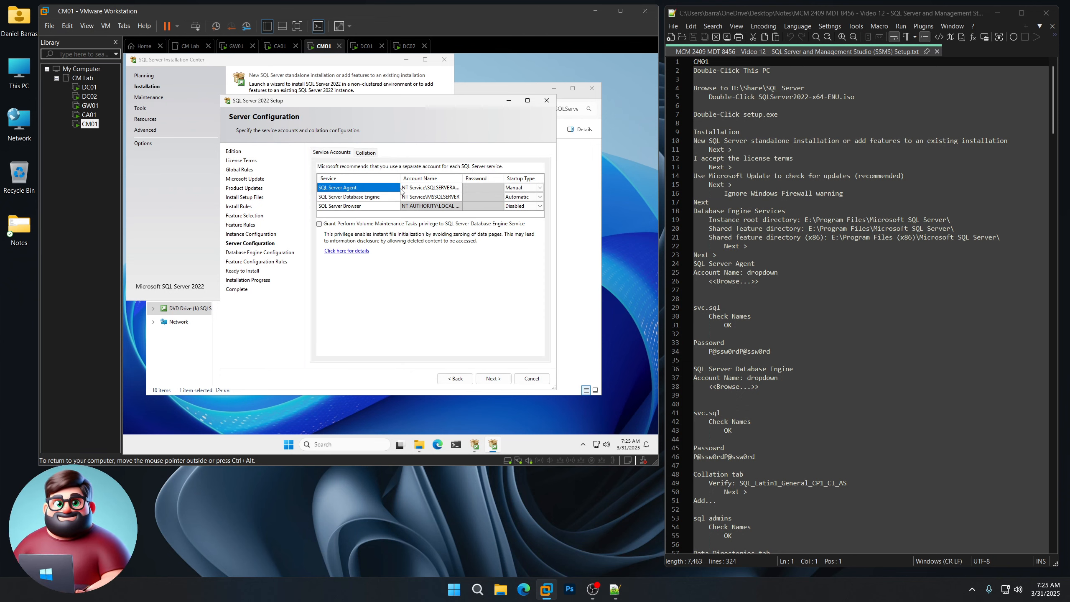
click(403, 188)
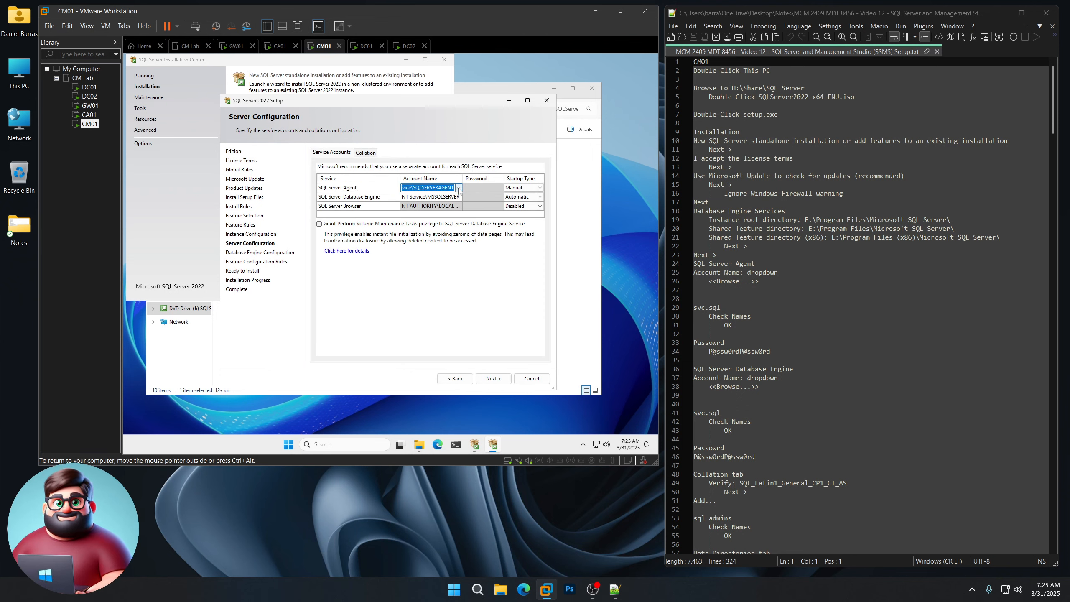
click(458, 188)
click(427, 204)
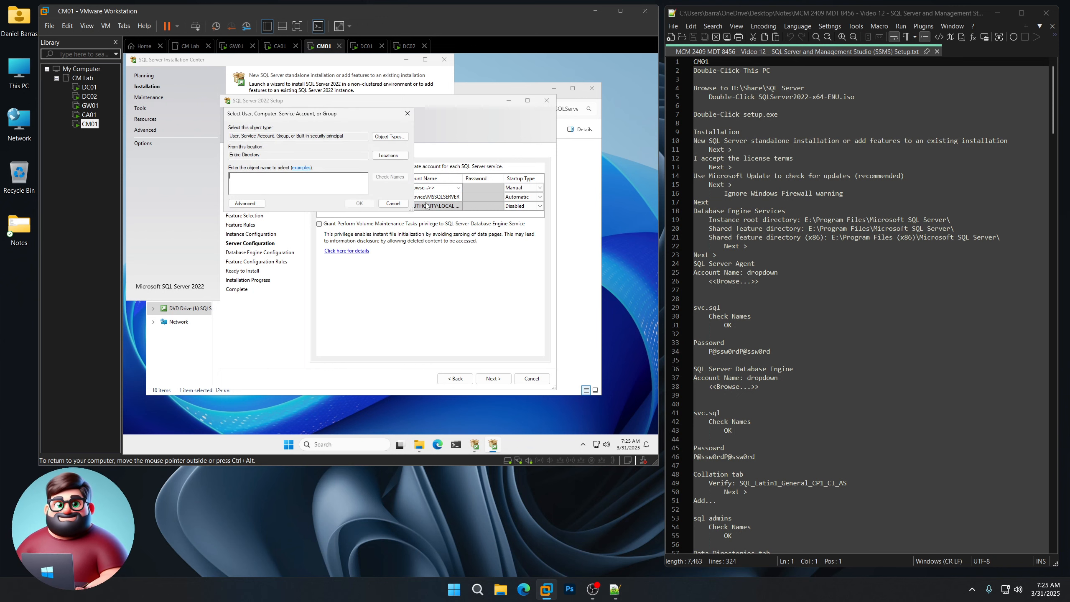
text(svc)
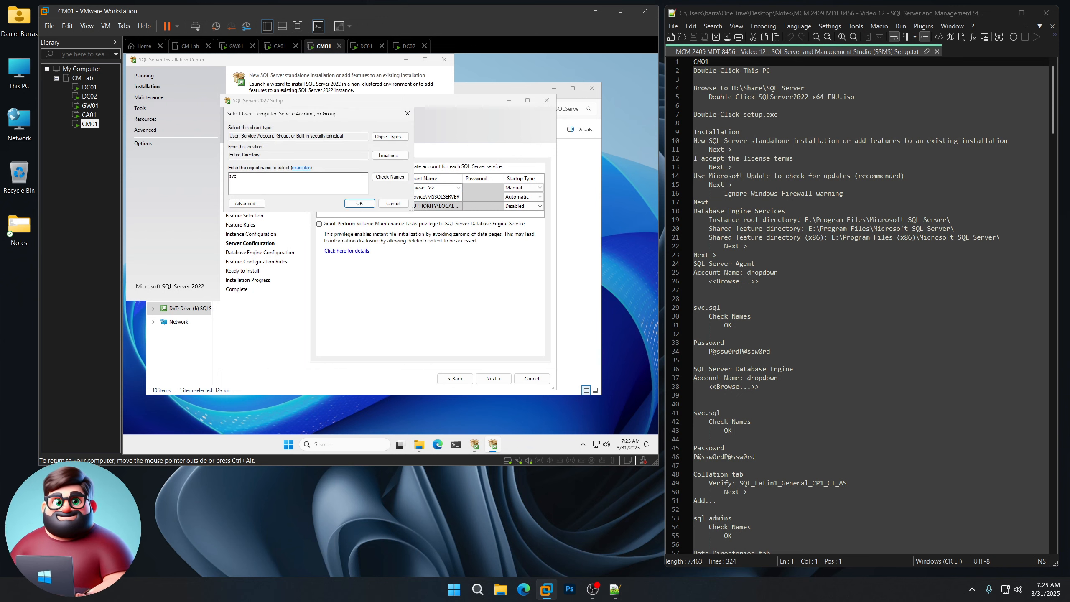
text(.sql)
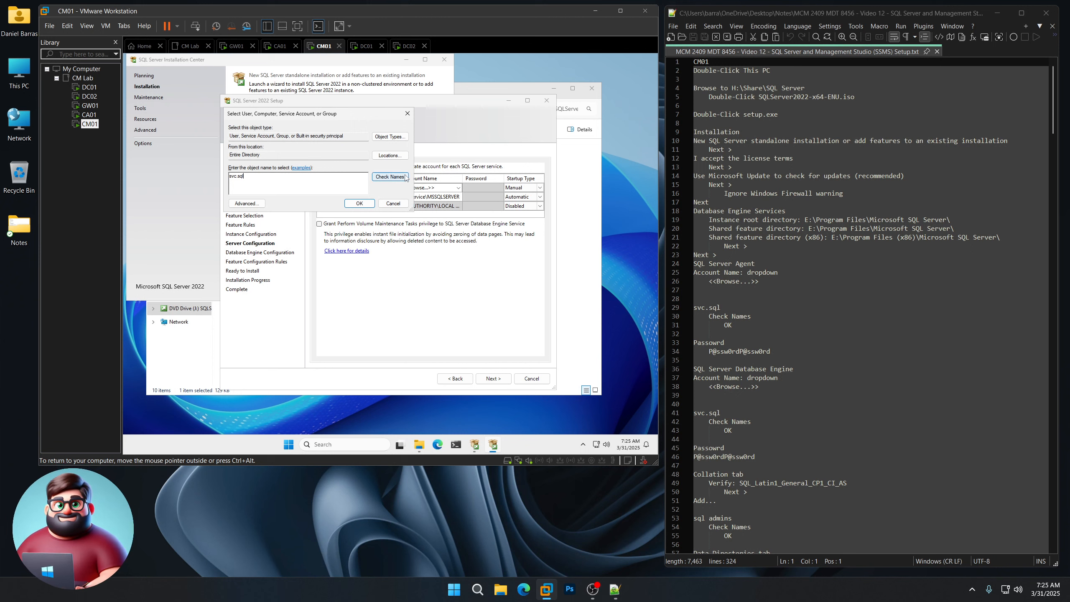
click(390, 177)
click(360, 204)
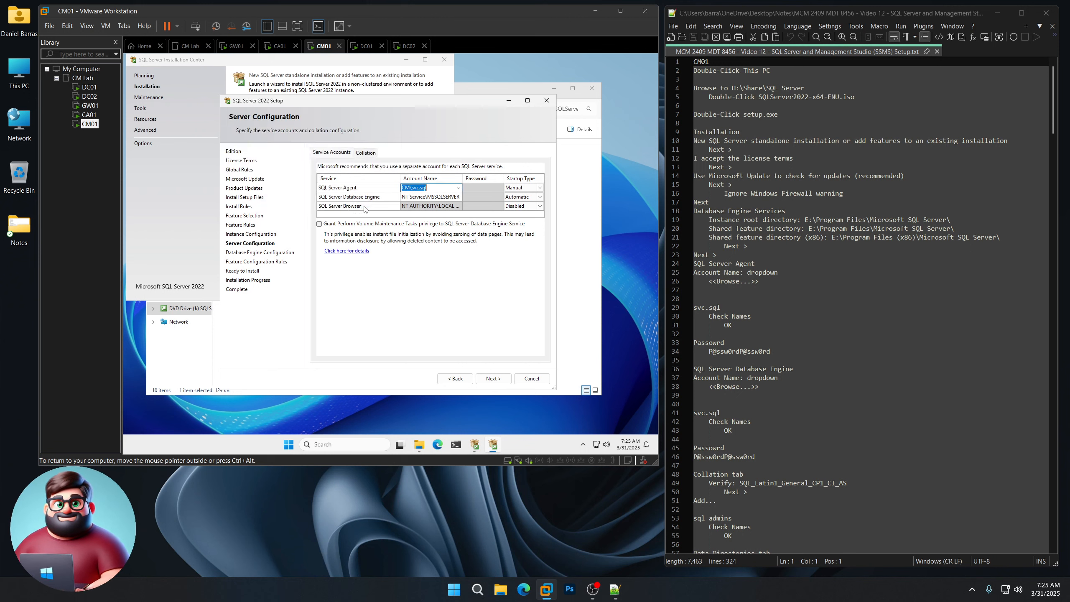
- Assign the svc.sql domain account to the SQL Server Database Engine service
click(458, 197)
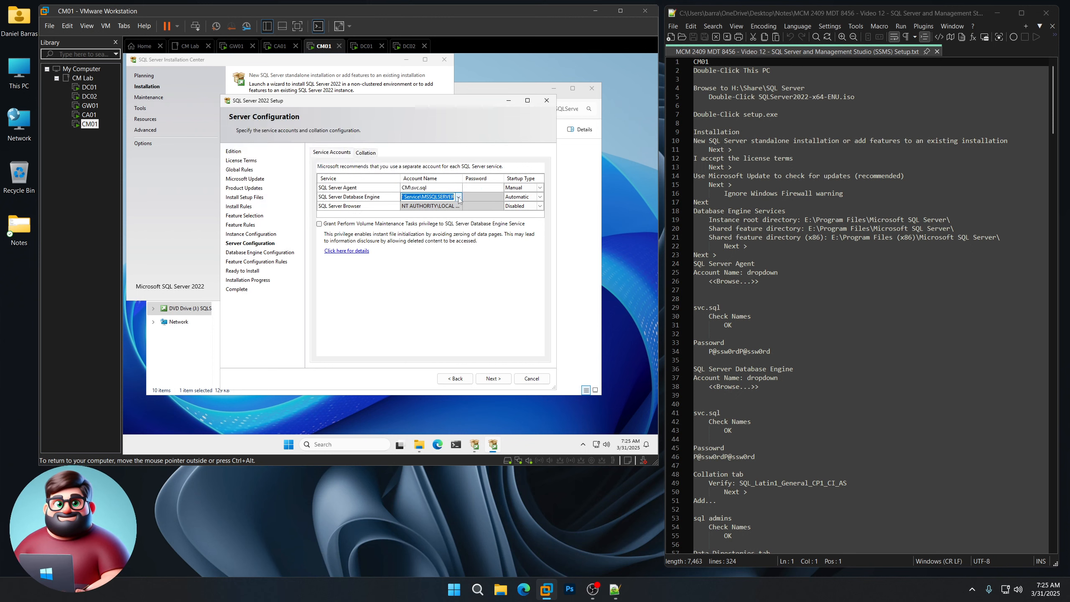
click(436, 213)
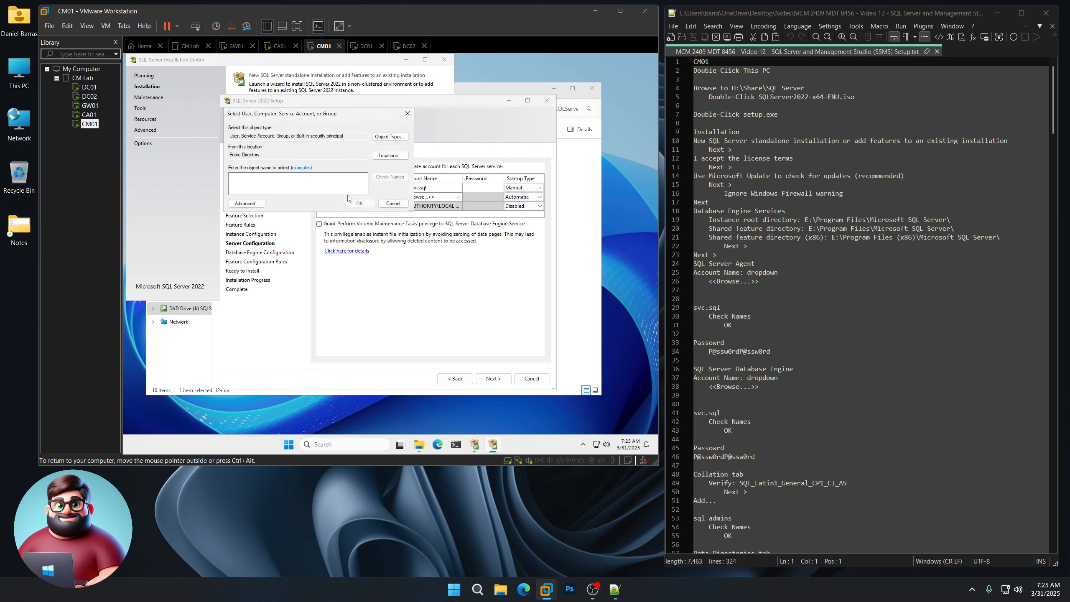
text(svc.sql)
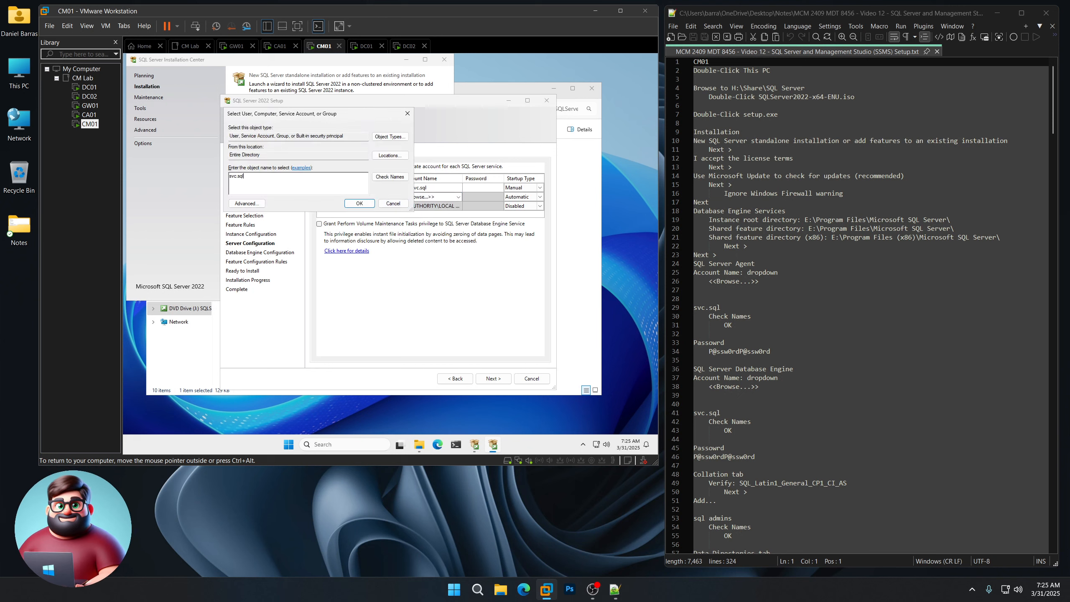
click(390, 176)
click(359, 203)
- Copy the service account password from the setup notes into the password fields of SQL Server Agent and SQL Server Database Engine
scroll(761, 330, down, 4)
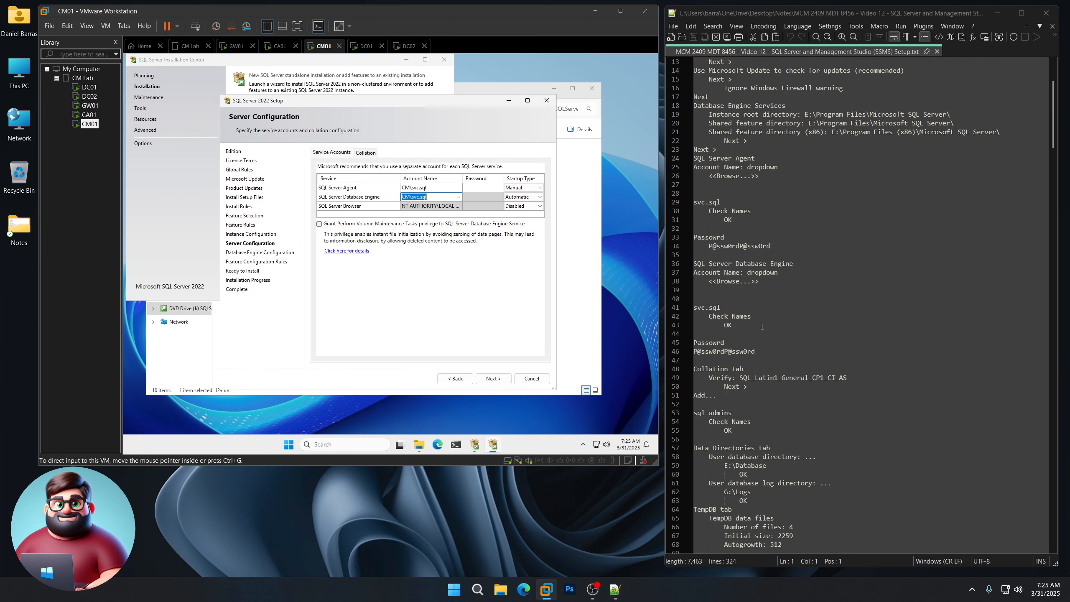
drag(774, 249, 710, 246)
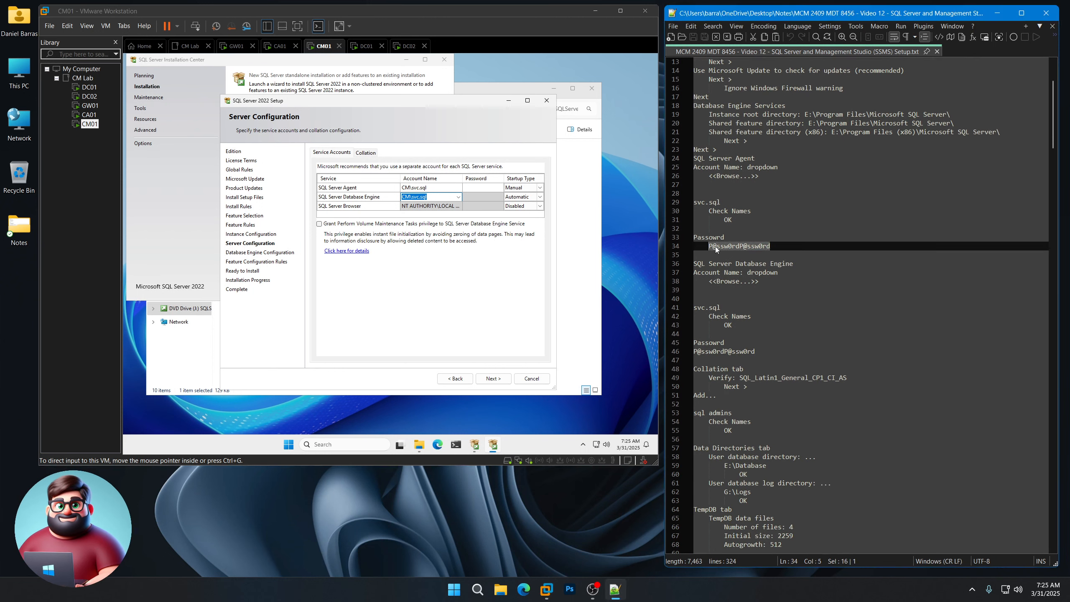
right_click(715, 246)
click(733, 263)
click(482, 188)
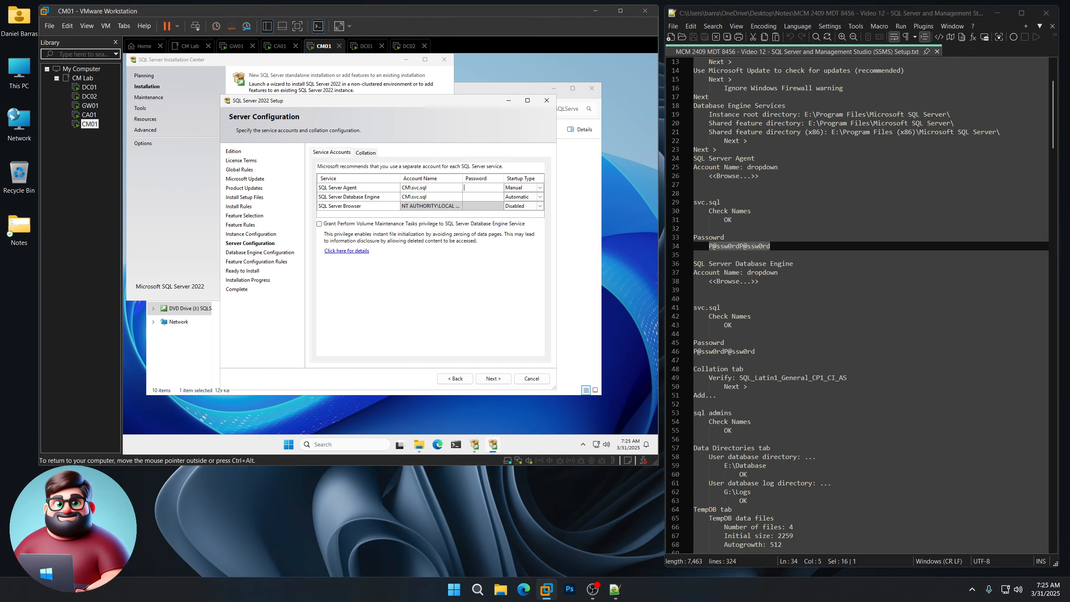
key(ctrl+v)
click(484, 197)
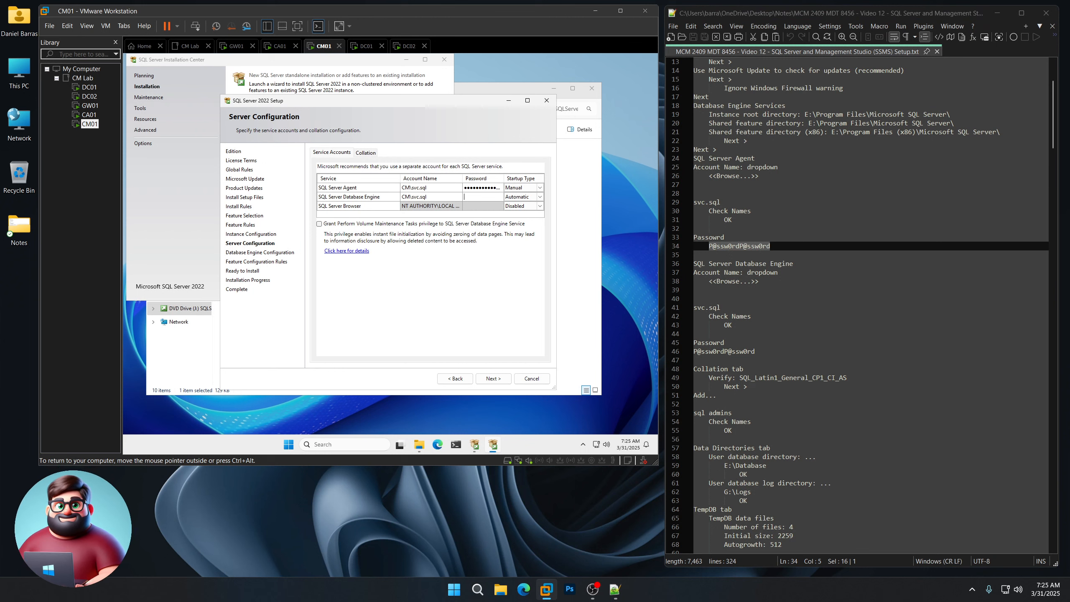
key(ctrl+v)
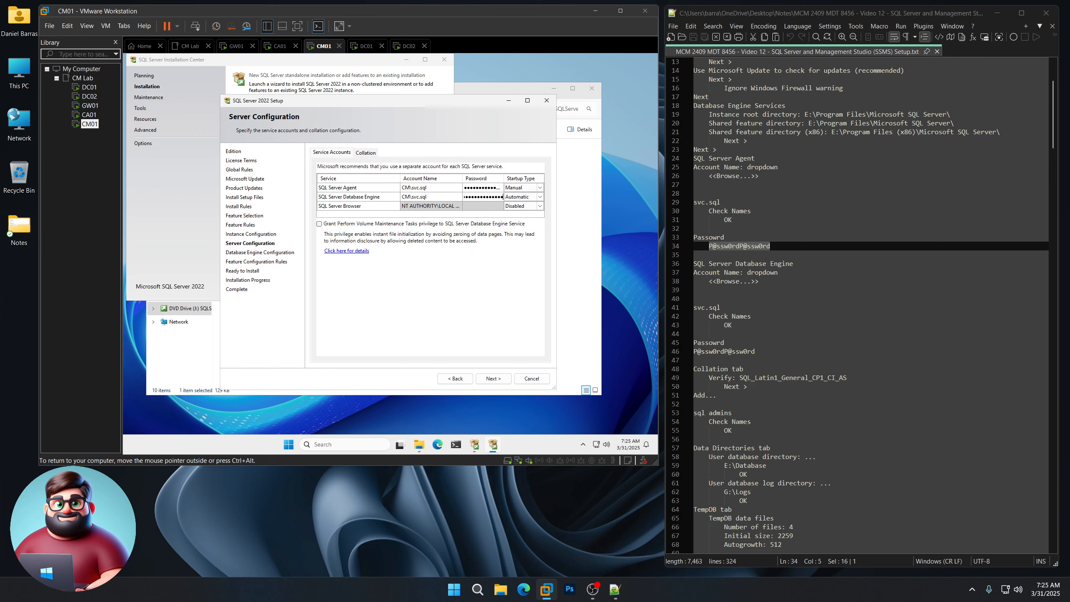
- Review the Database Engine collation, and add the sql admins group to the SQL Server administrators
click(371, 153)
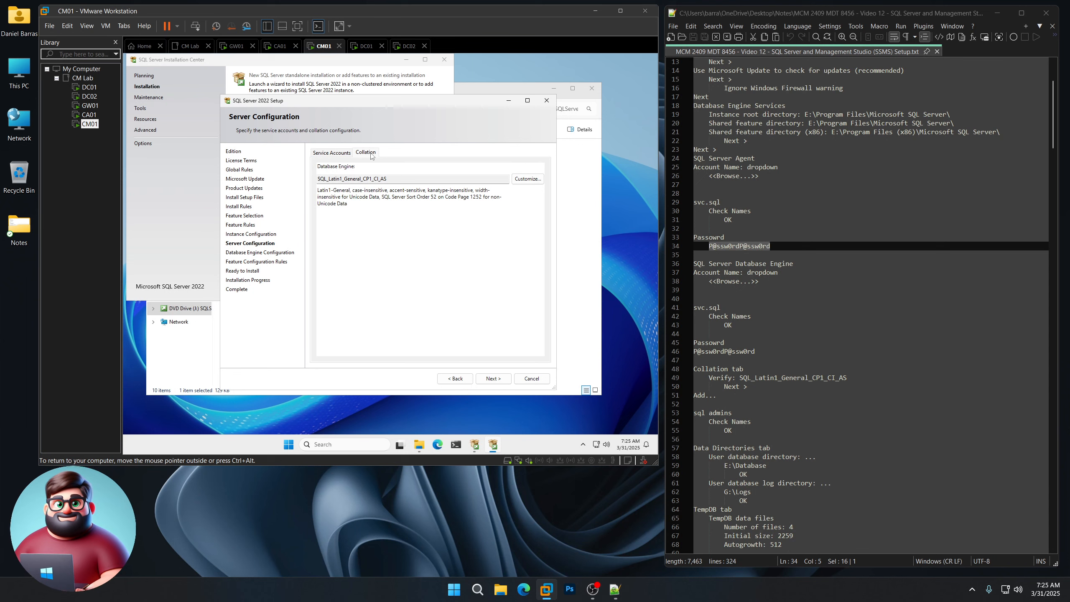
click(495, 379)
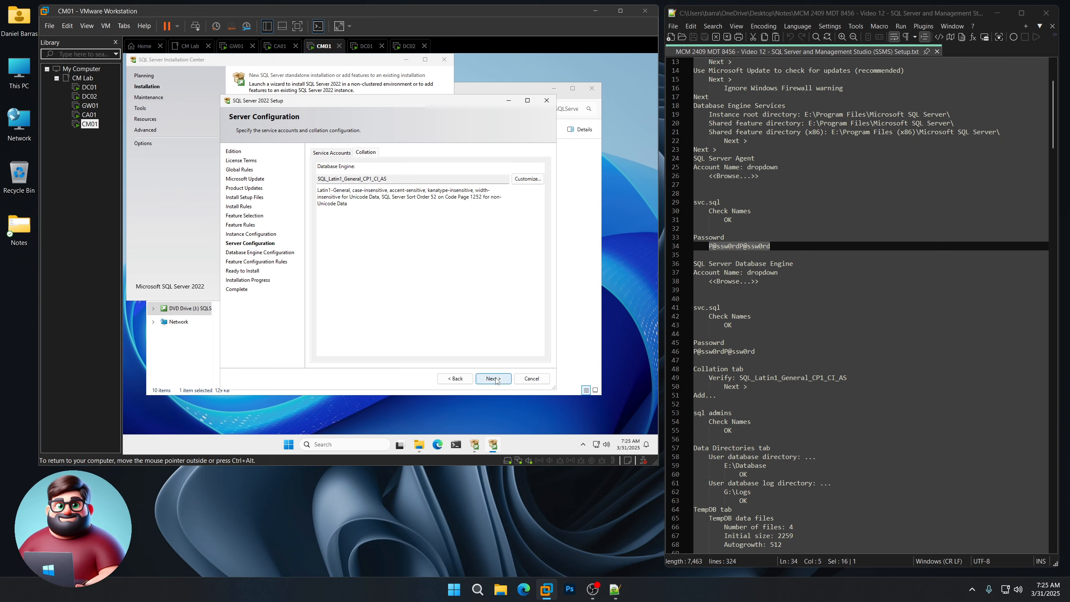
scroll(816, 320, down, 6)
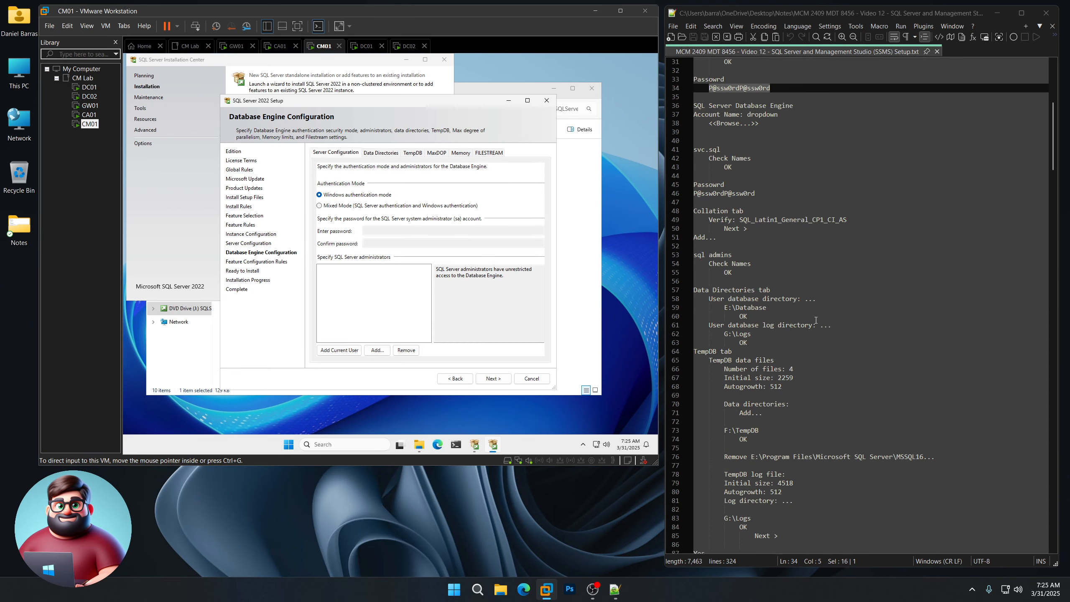
scroll(816, 321, down, 4)
drag(753, 167, 686, 153)
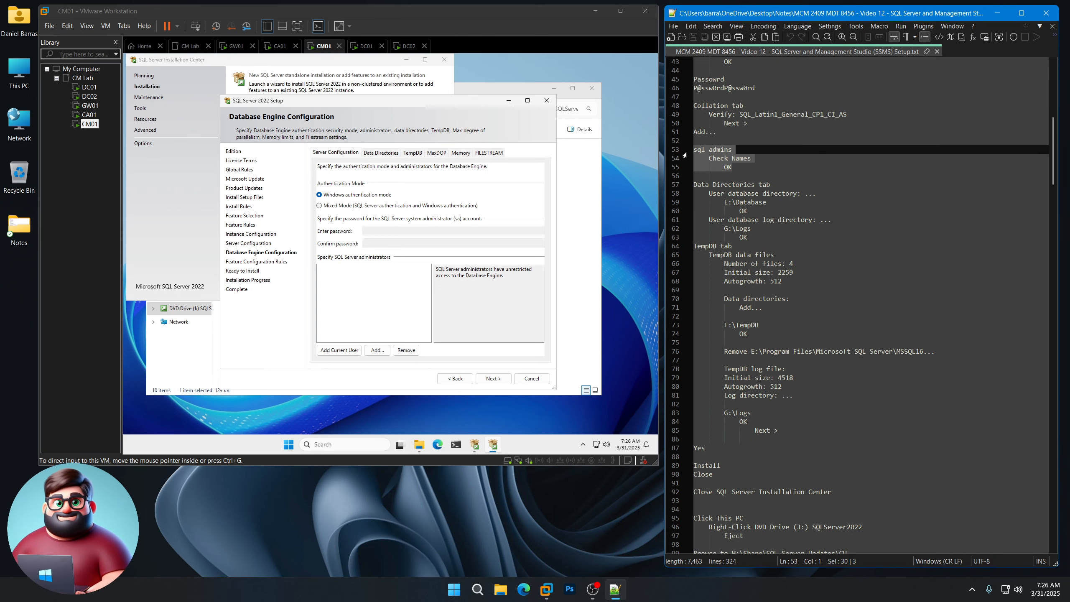
click(376, 350)
text(sql)
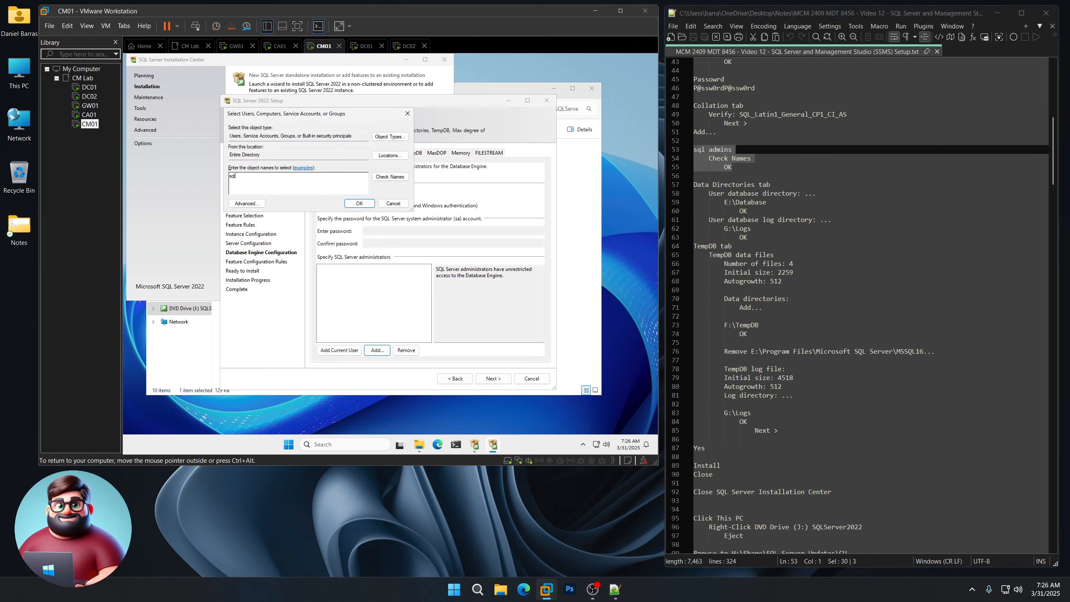
text( admins)
click(389, 177)
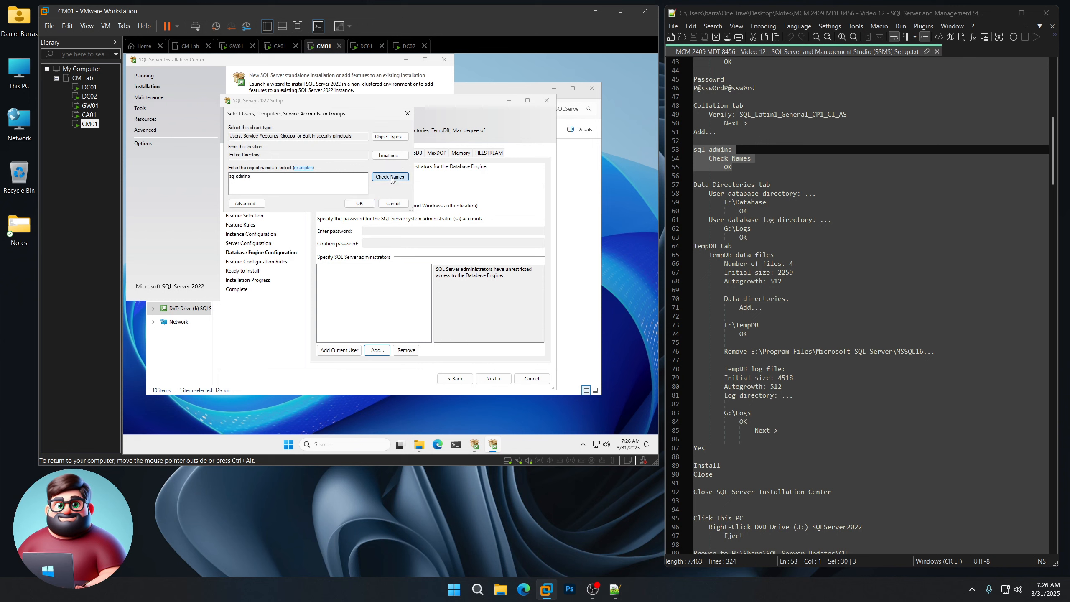
click(365, 205)
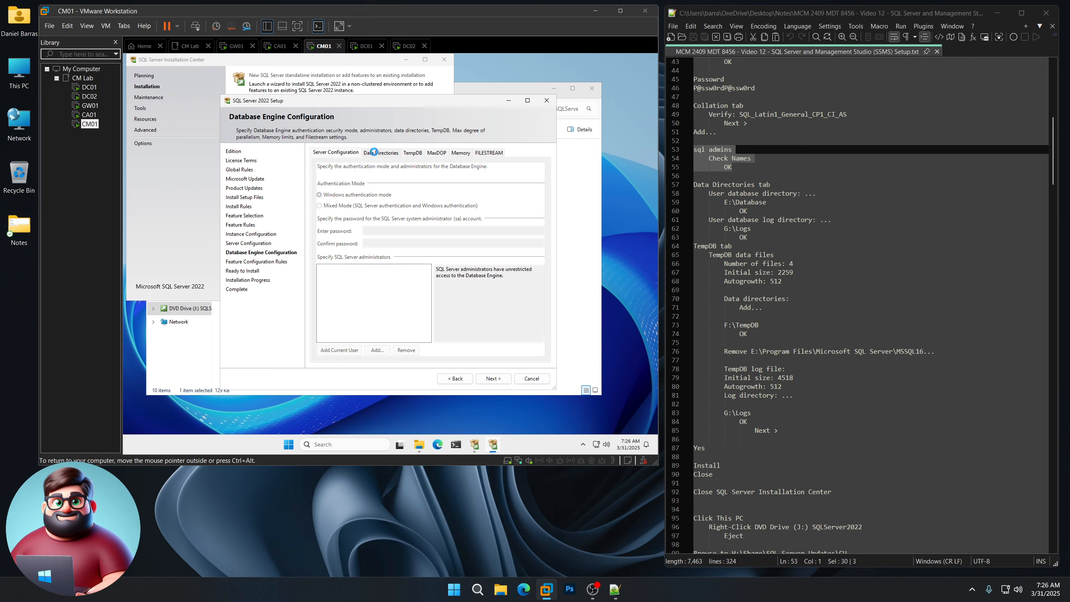
- Set the user database directory to the Database folder on the SQL Server (E:) drive
click(381, 152)
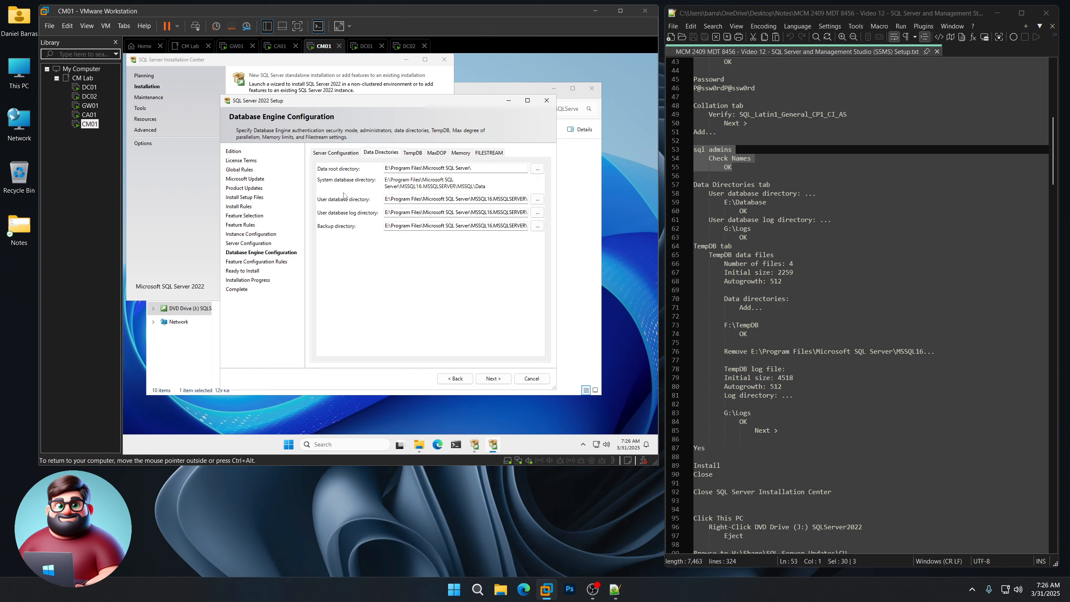
click(537, 199)
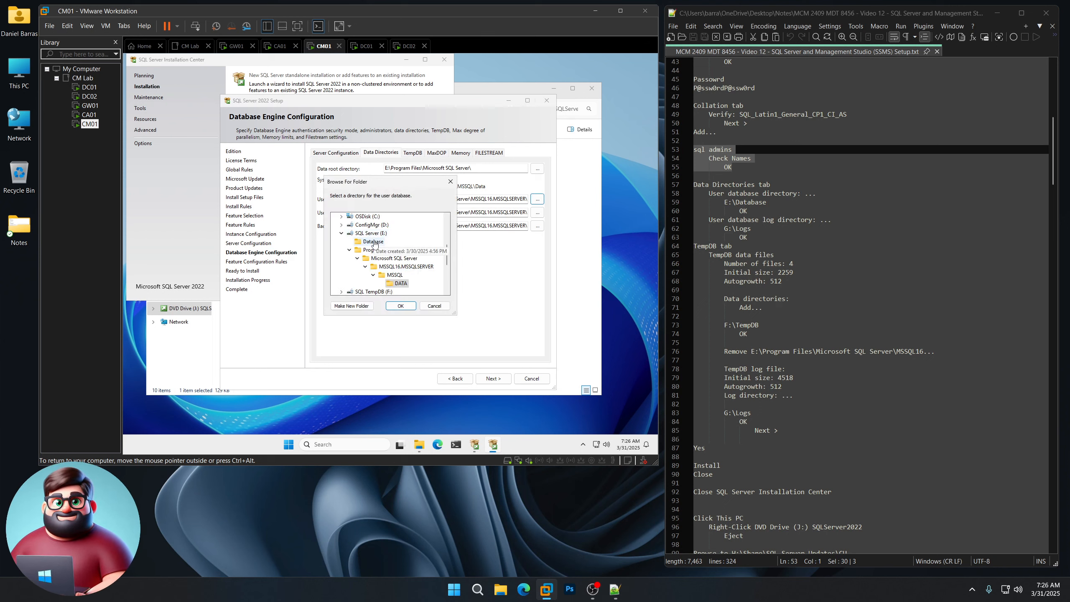
click(372, 241)
click(401, 305)
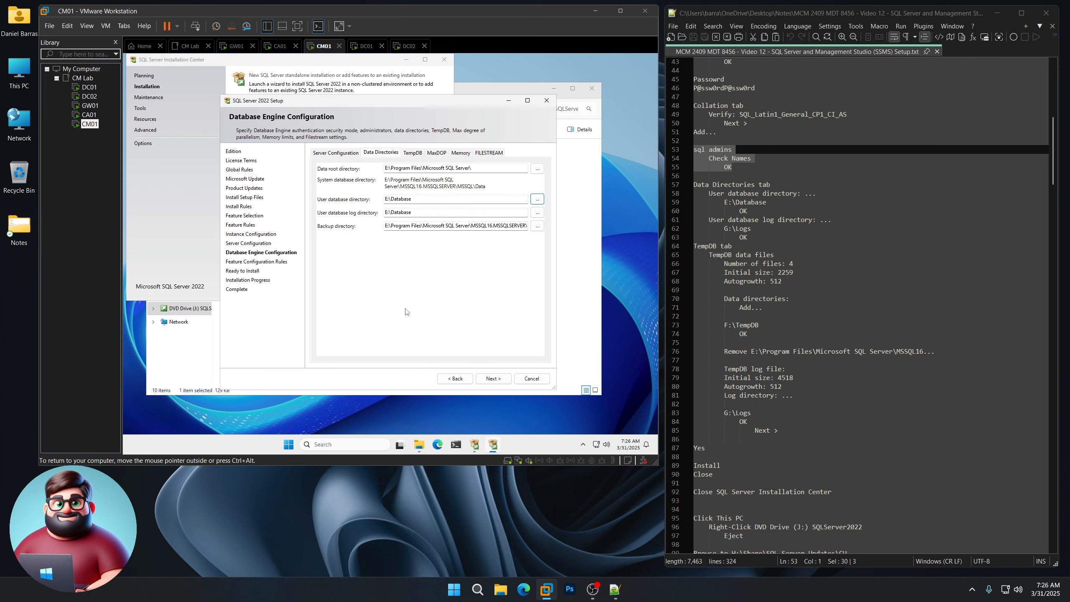
- Set the user database log directory to G:\Logs
click(536, 212)
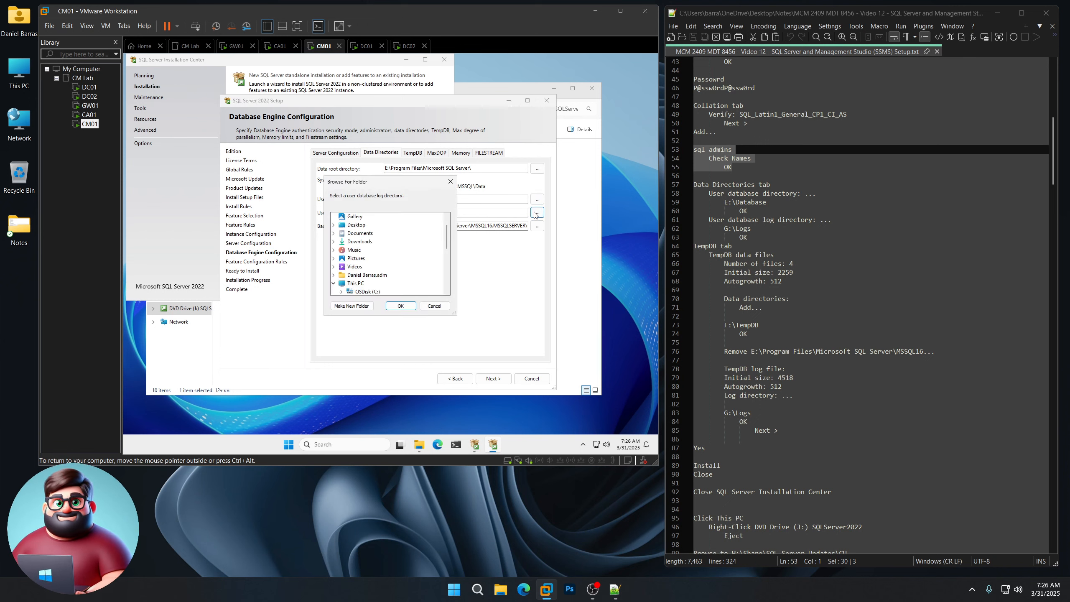
scroll(385, 266, down, 3)
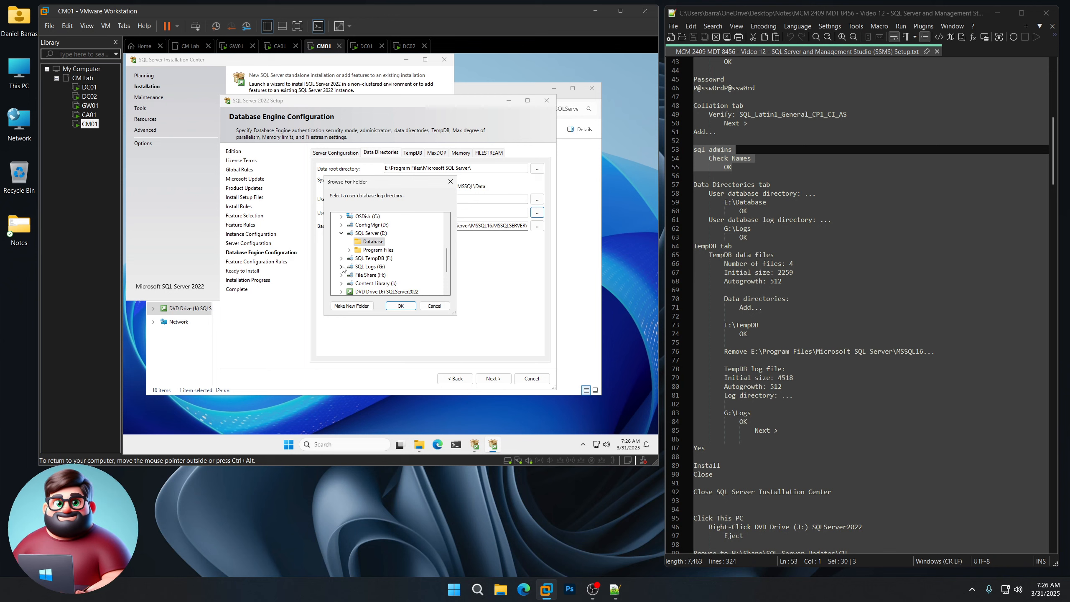
click(341, 266)
click(365, 274)
click(400, 305)
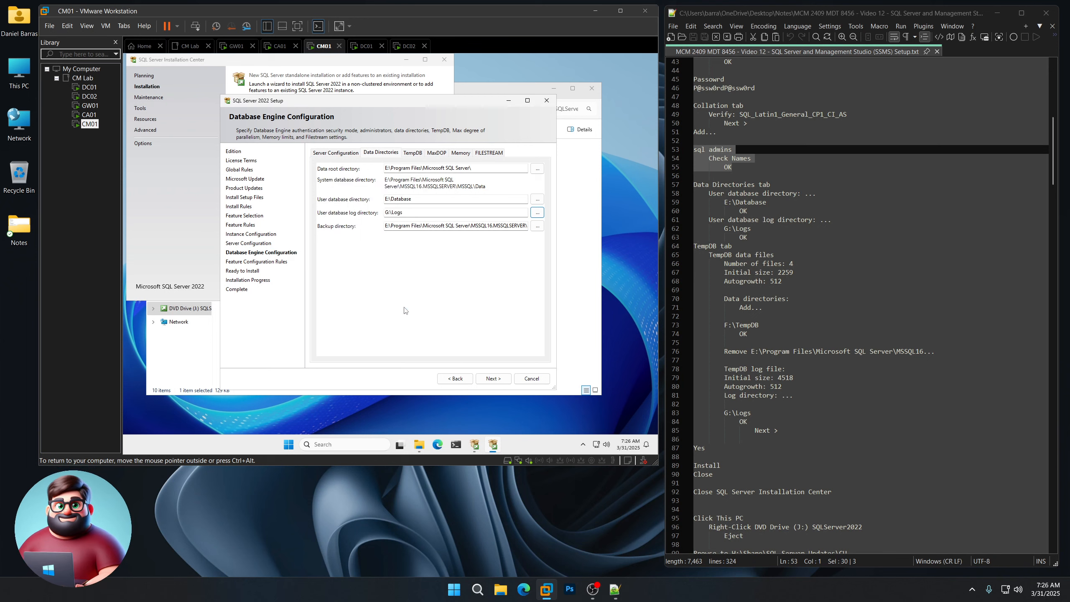
- Configure the TempDB data files with 4 files, an initial size of 2259 MB and an autogrowth of 512 MB
scroll(843, 295, down, 3)
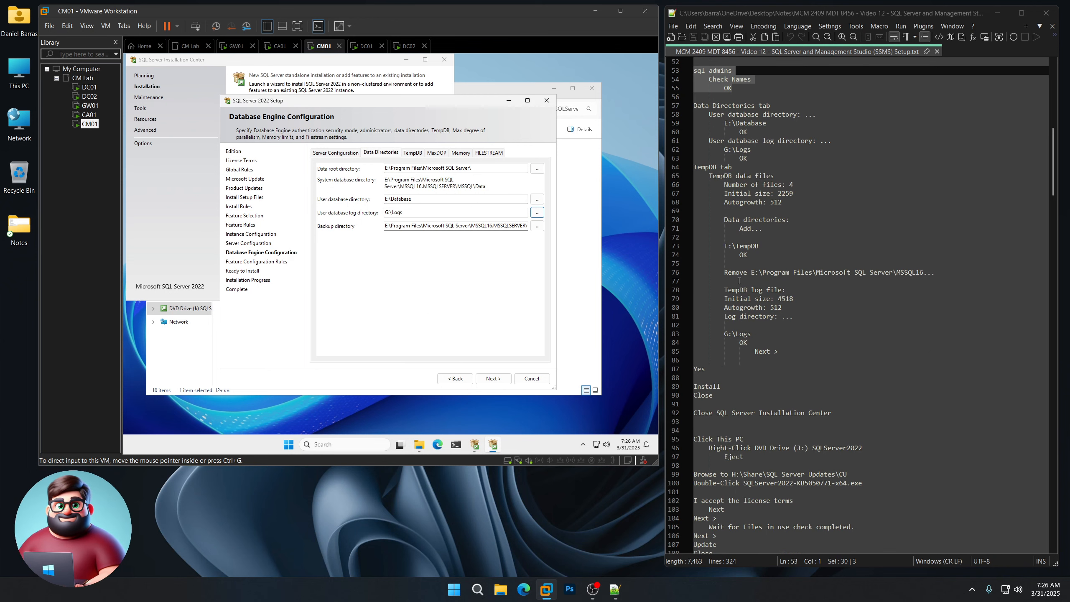
click(411, 154)
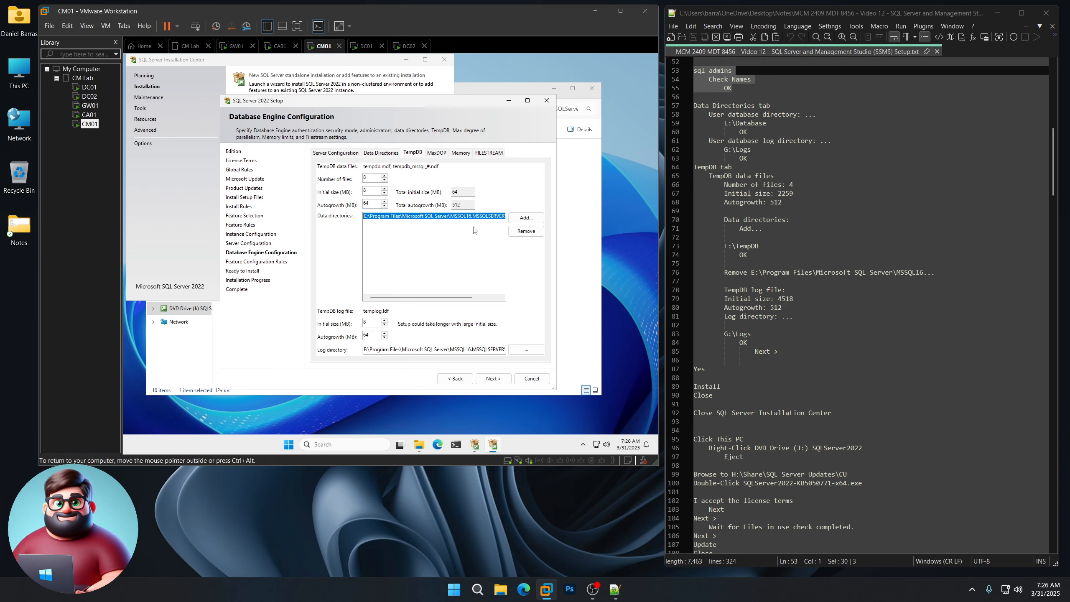
key(BackSpace)
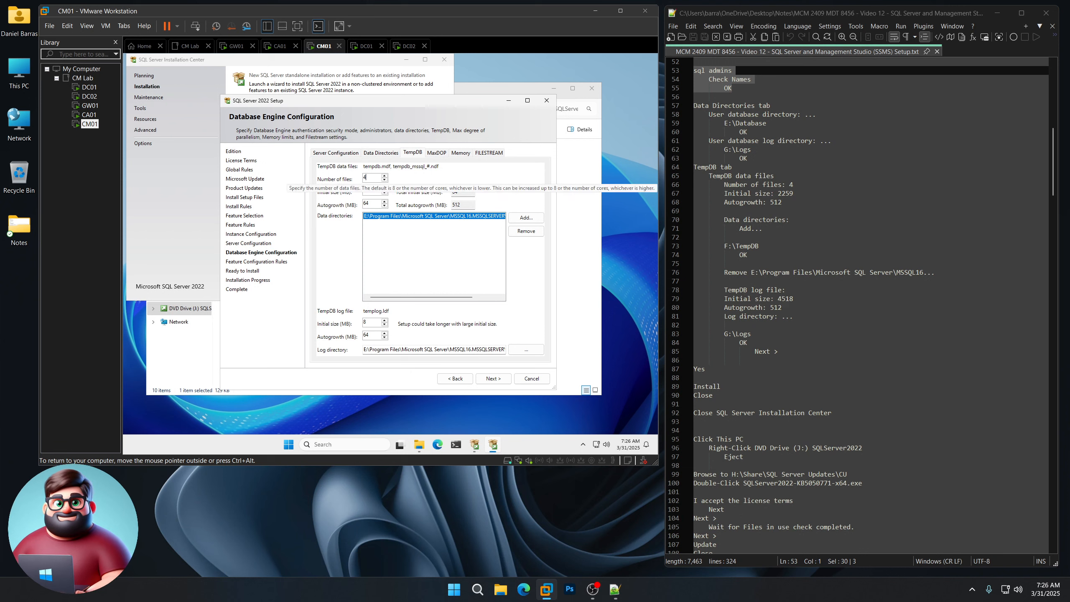
text(4)
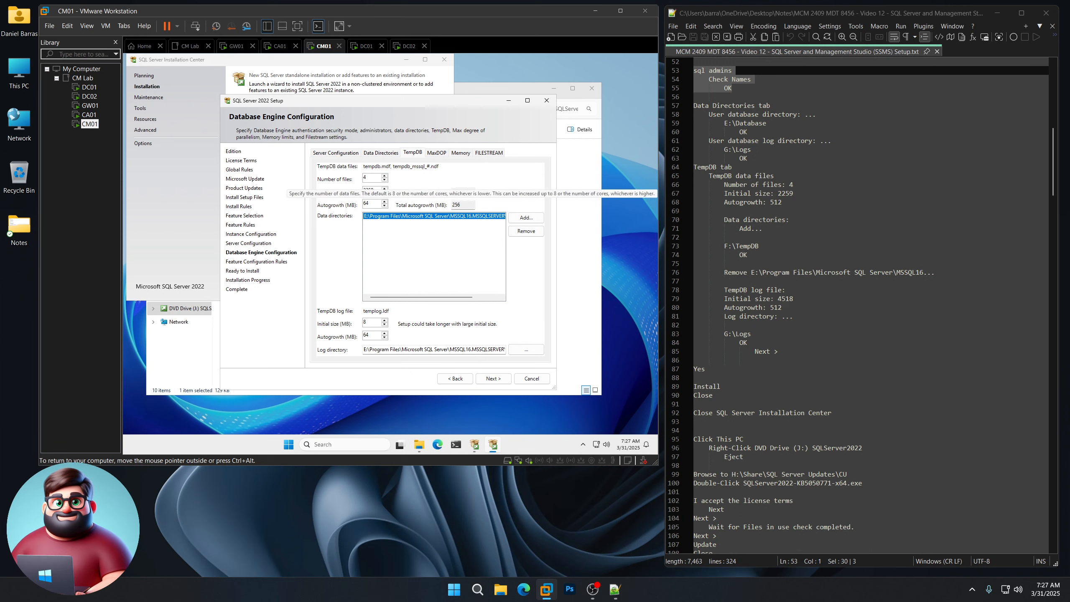
key(Tab)
key(Tab)
text(512)
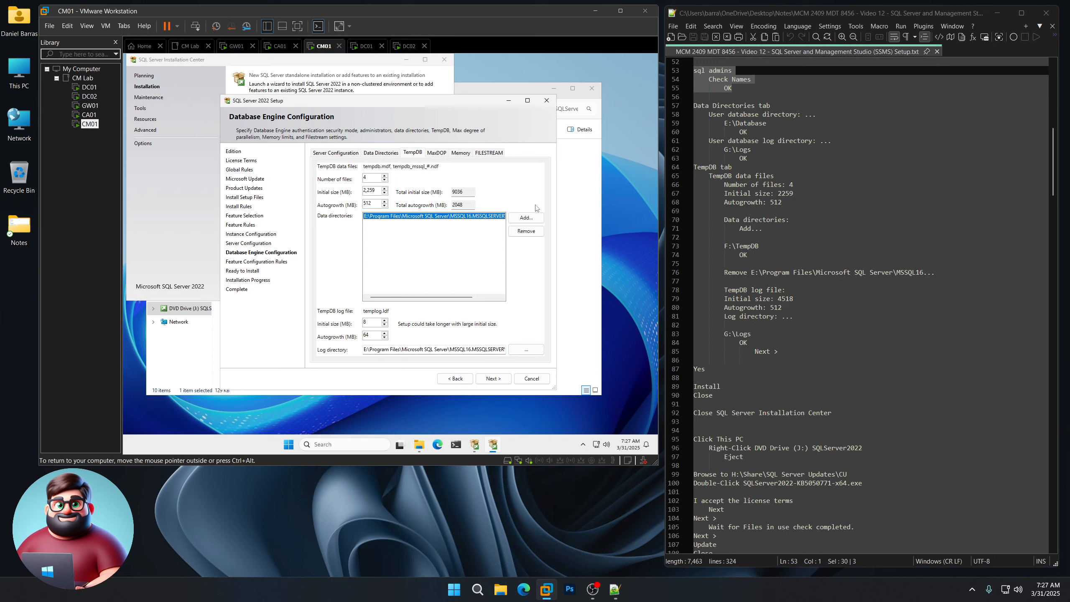
- Add F:\TempDB as a TempDB data directory and remove the default directory under E:\Program Files
click(527, 217)
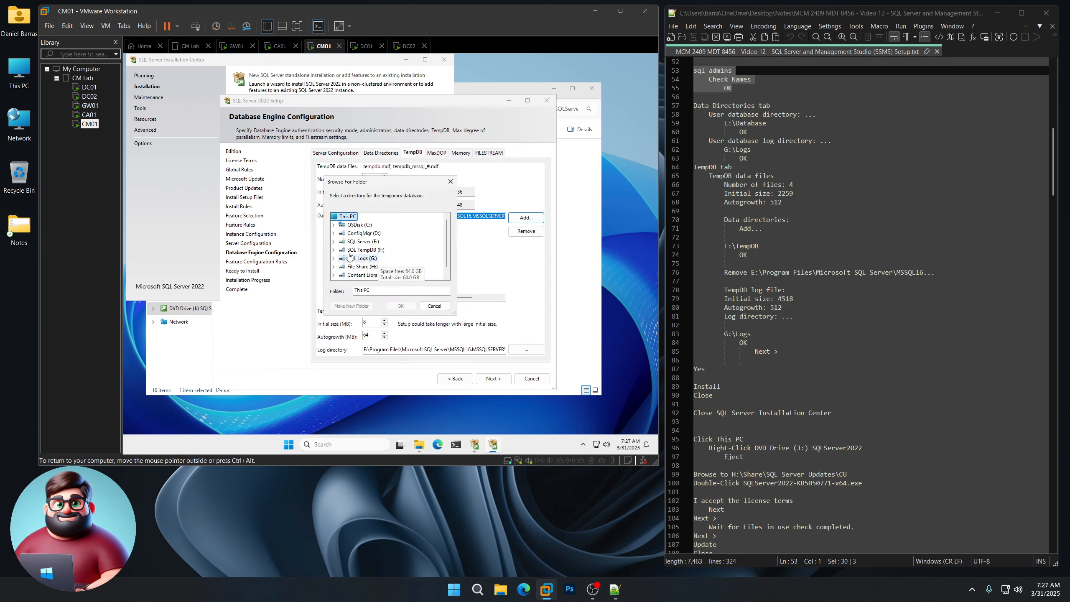
click(333, 250)
click(356, 259)
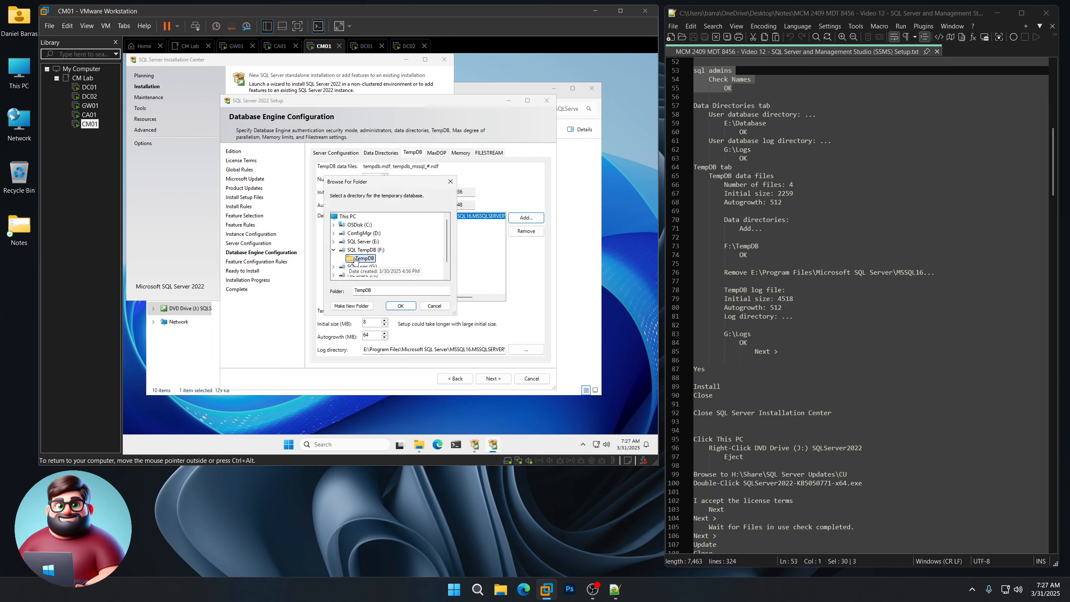
click(403, 306)
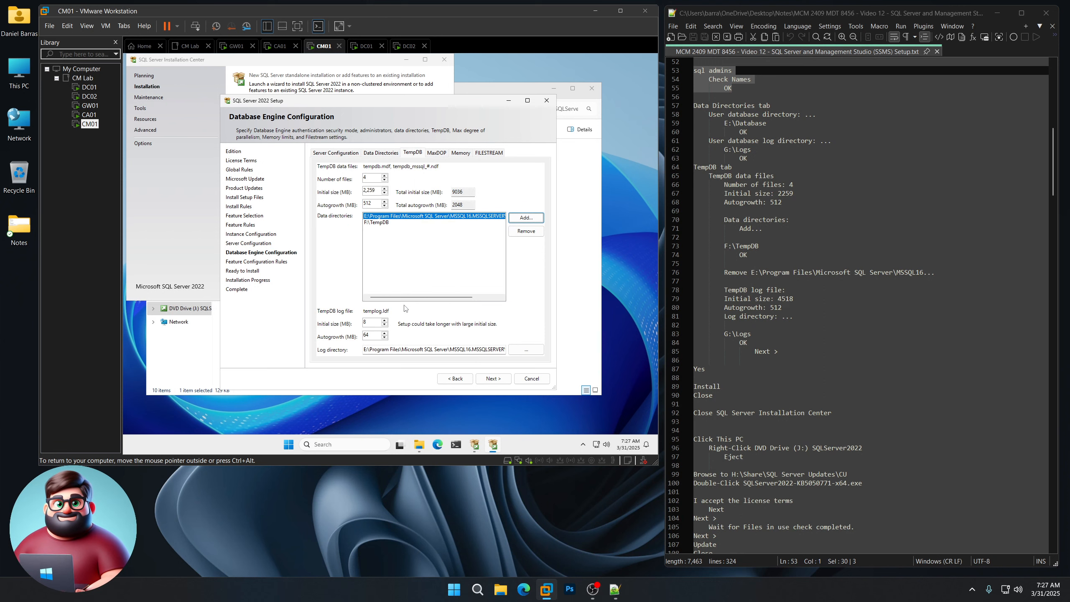
click(526, 231)
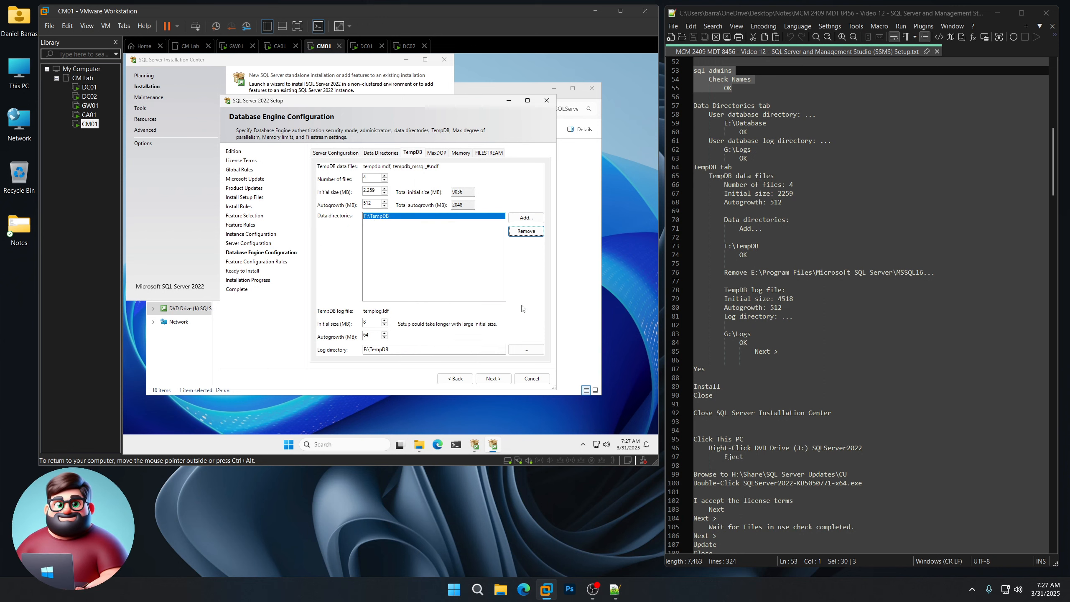
- Configure the TempDB log file with an initial size of 4518 MB, an autogrowth of 512 MB and the log directory G:\Logs
key(Tab)
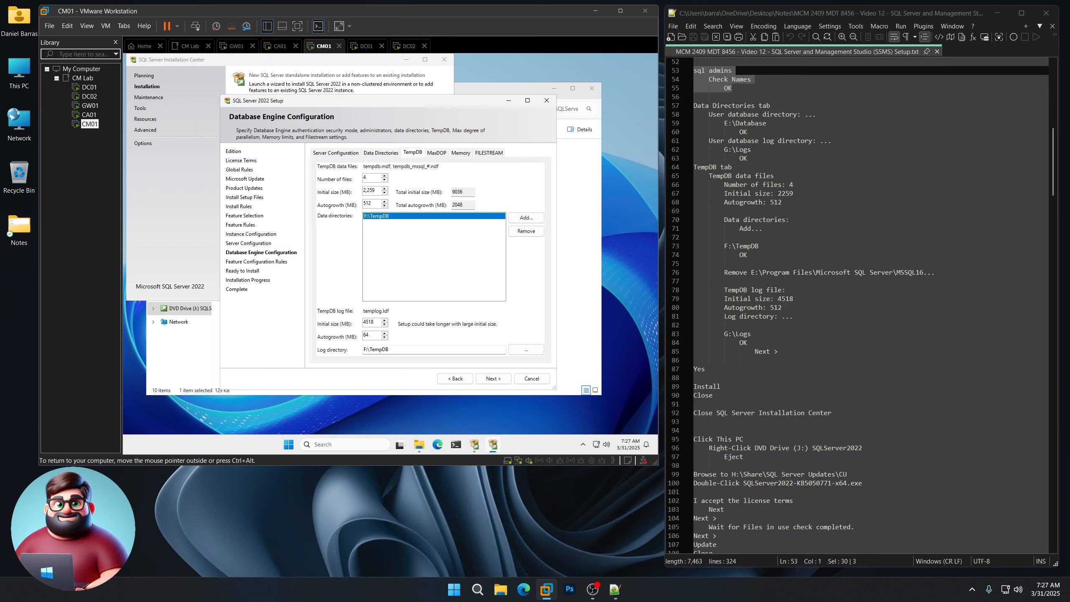
key(Tab)
text(512)
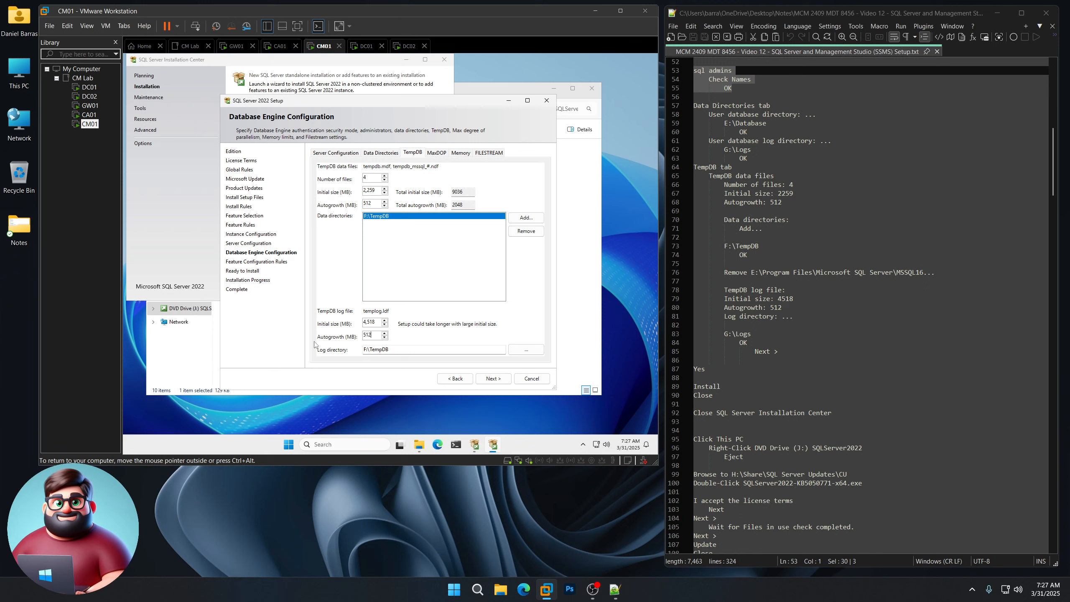
click(526, 350)
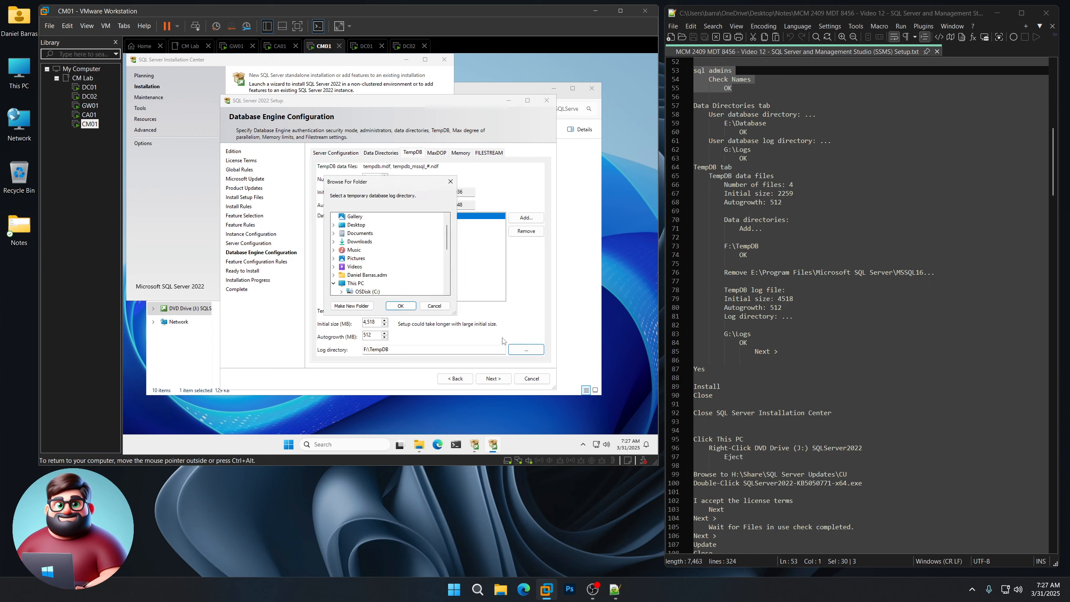
click(341, 258)
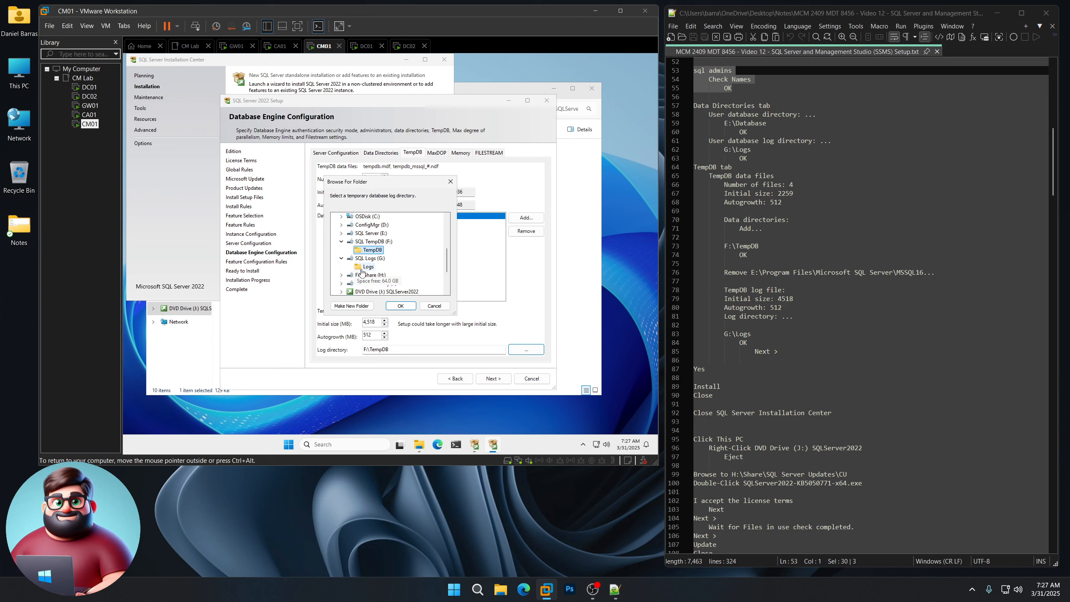
click(368, 266)
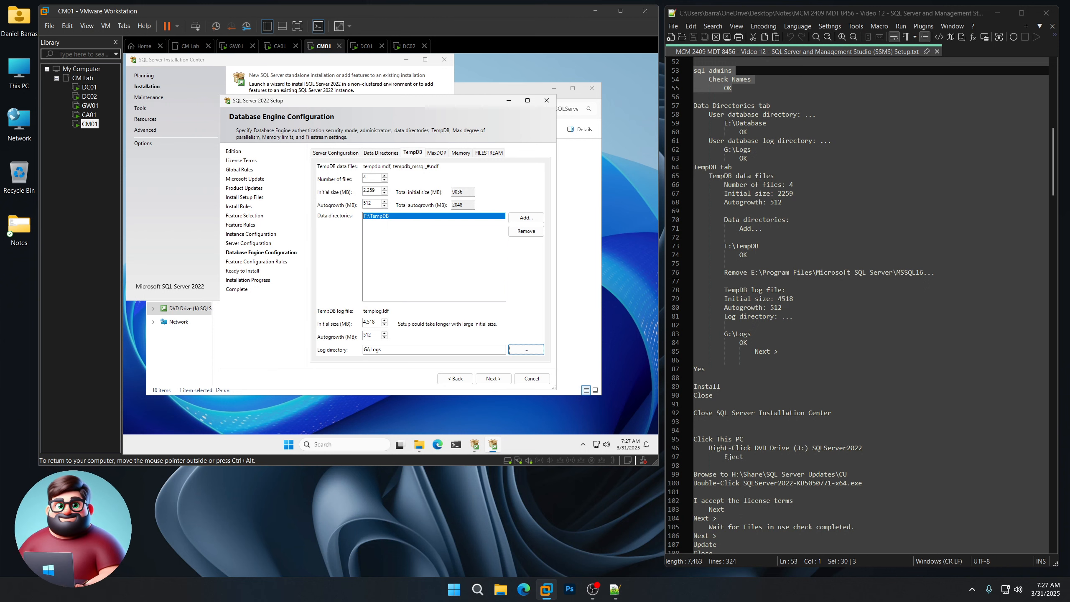
- Proceed with the large TempDB file sizes despite disabled instant file initialization, and start the SQL Server 2022 installation
click(493, 378)
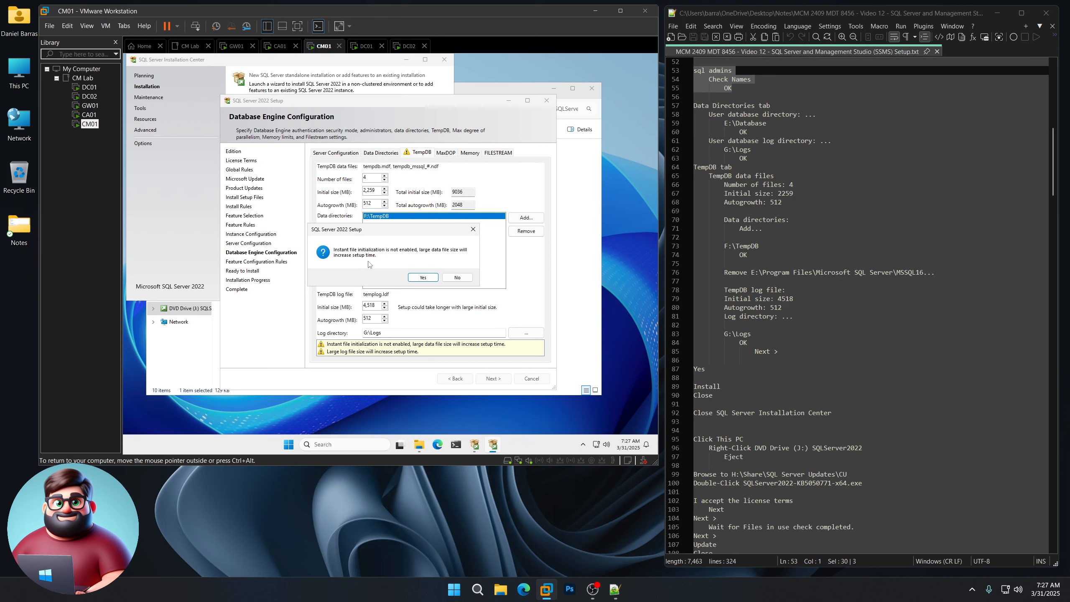
click(428, 279)
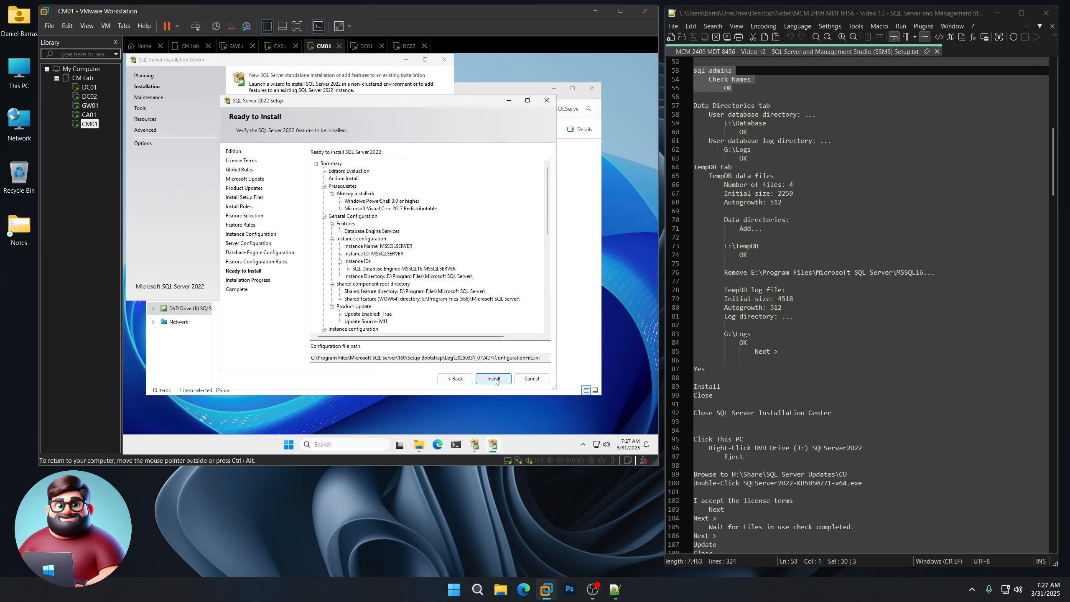
click(495, 379)
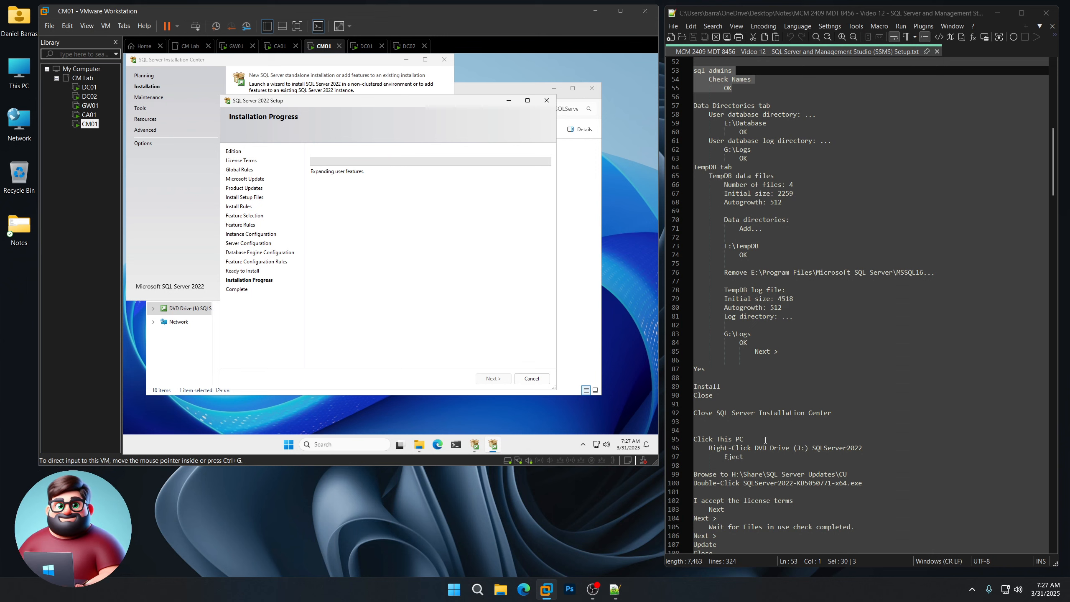
- Mark the line "Close SQL Server Installation Center" in the setup notes
scroll(834, 273, down, 5)
click(837, 281)
key(shift+Home)
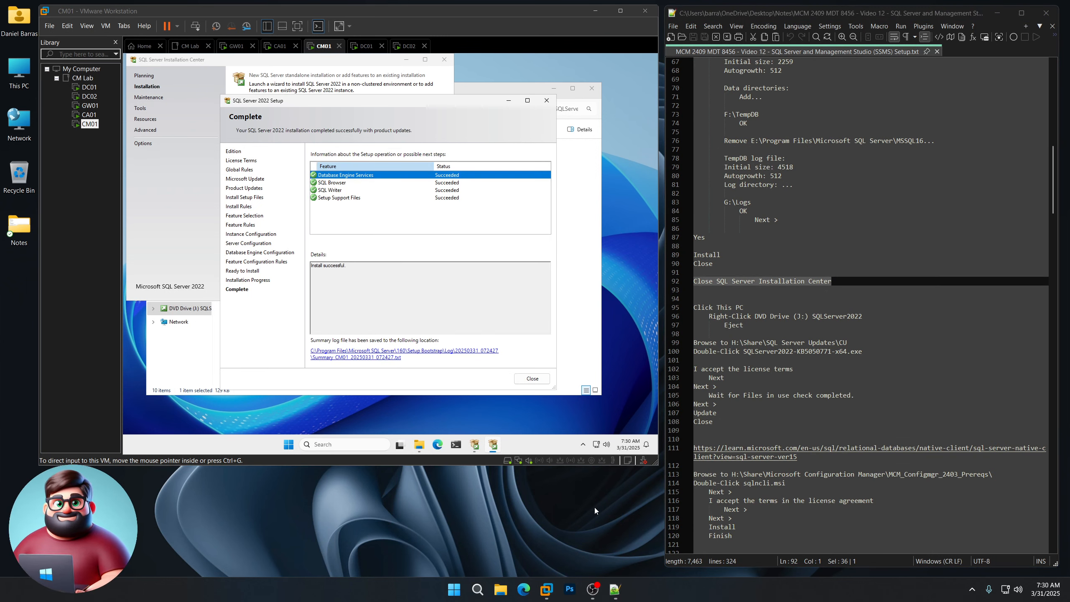
- Close the completed SQL Server 2022 Setup wizard and the SQL Server Installation Center
click(413, 218)
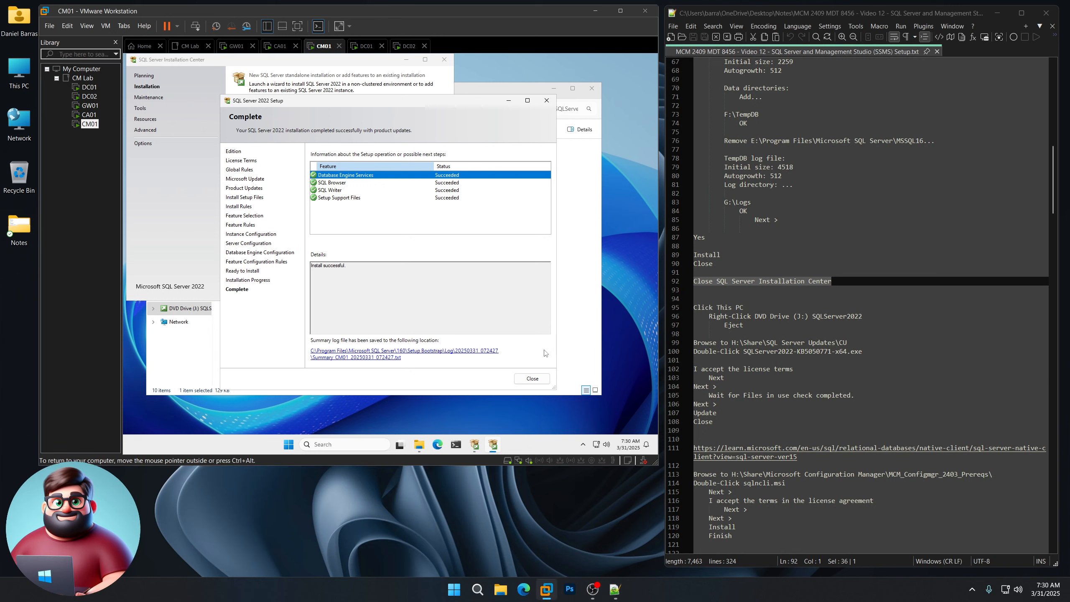
click(533, 379)
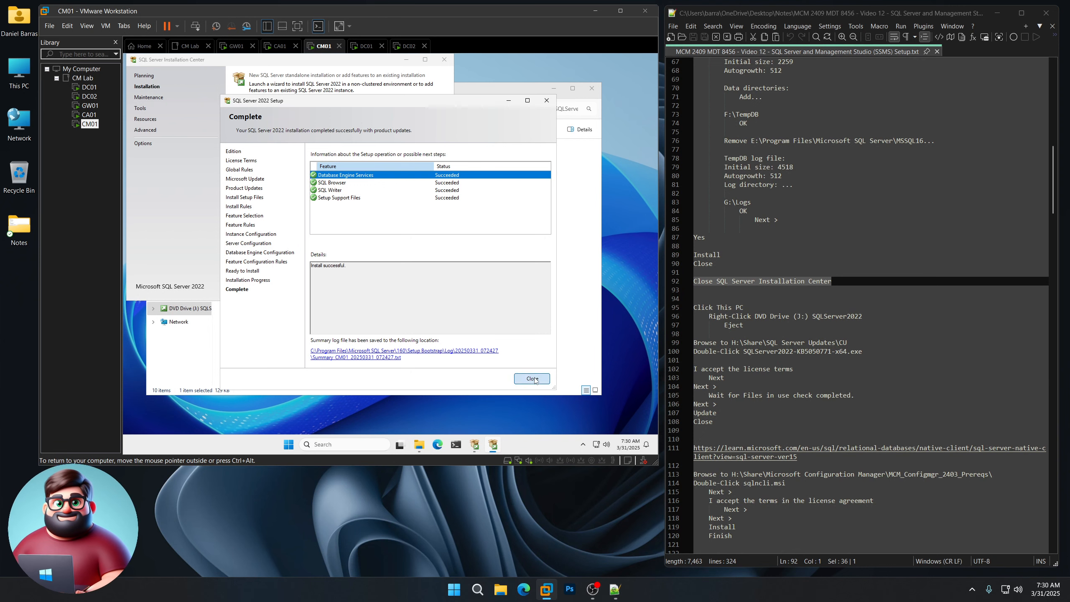
click(444, 62)
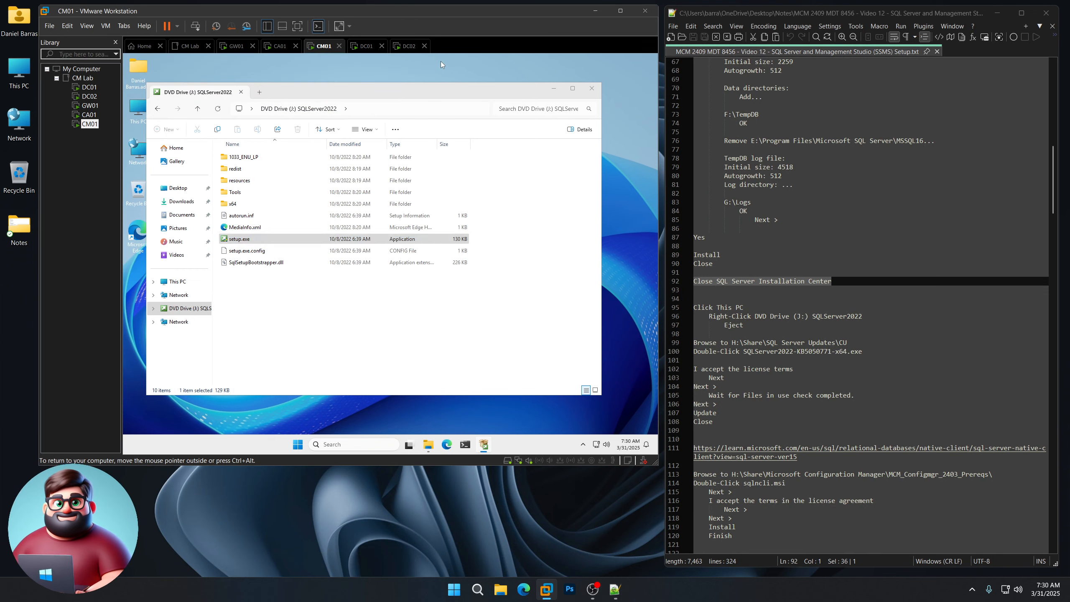
- Eject the SQLServer2022 disc from DVD drive J: in This PC
click(172, 284)
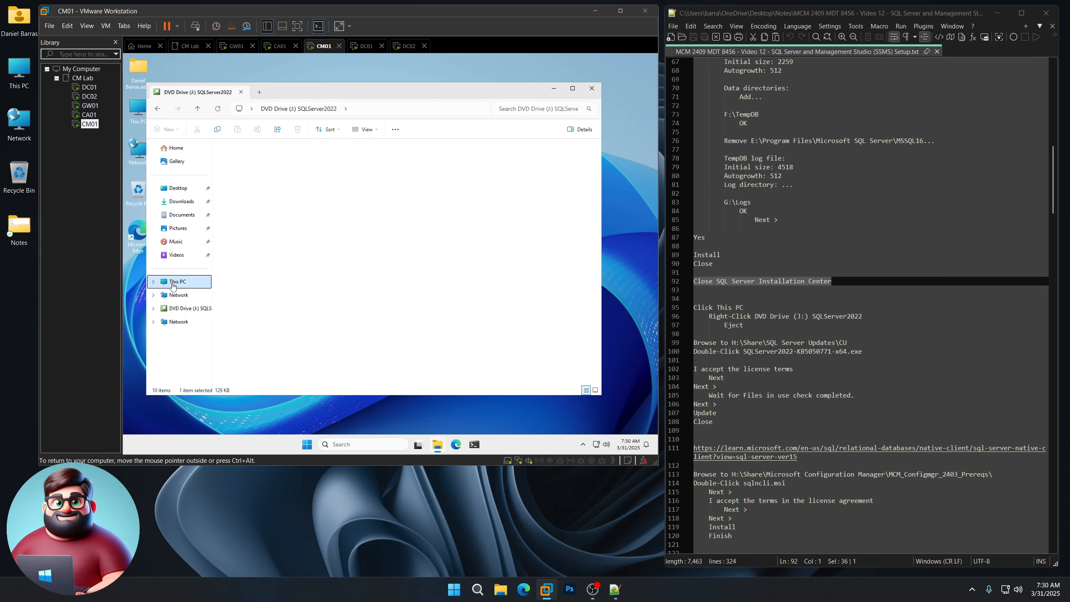
right_click(370, 212)
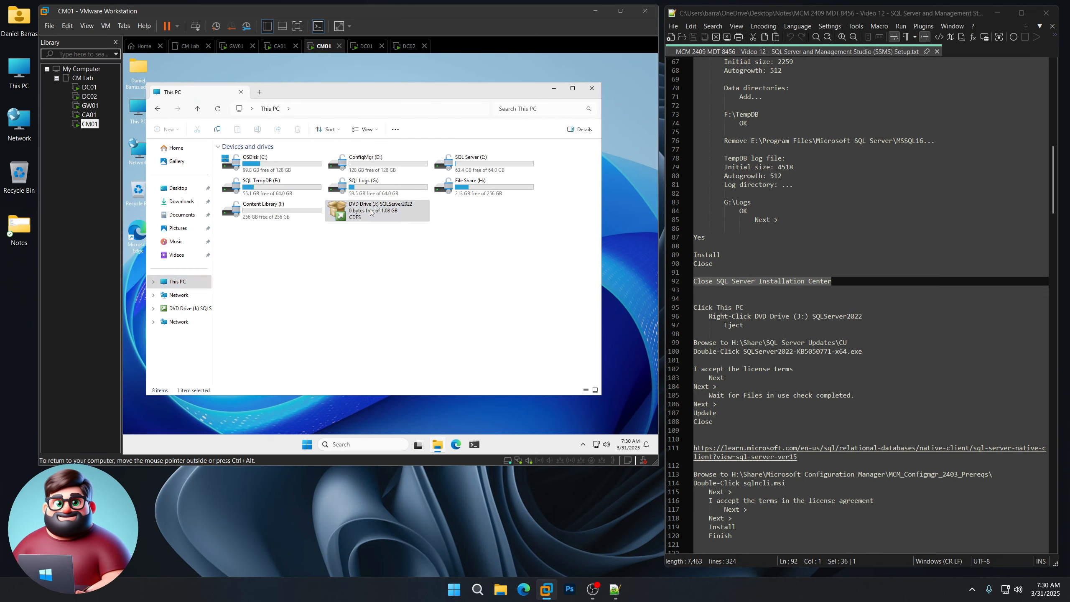
click(394, 282)
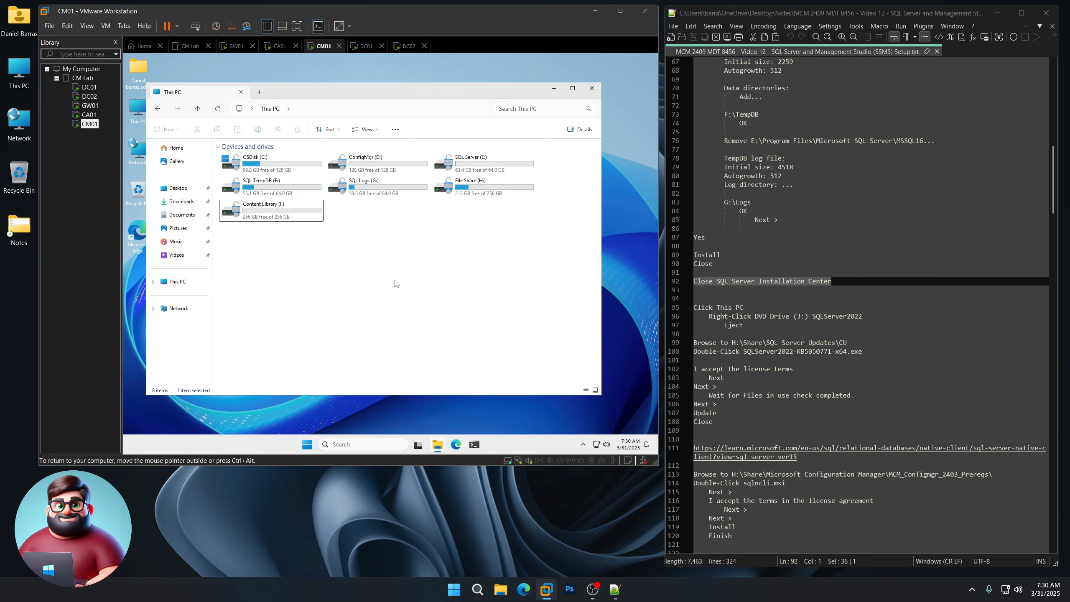
- Browse to H:\Share\SQL Server Updates\CU, and bring the cumulative update instructions into view in the setup notes
double_click(445, 189)
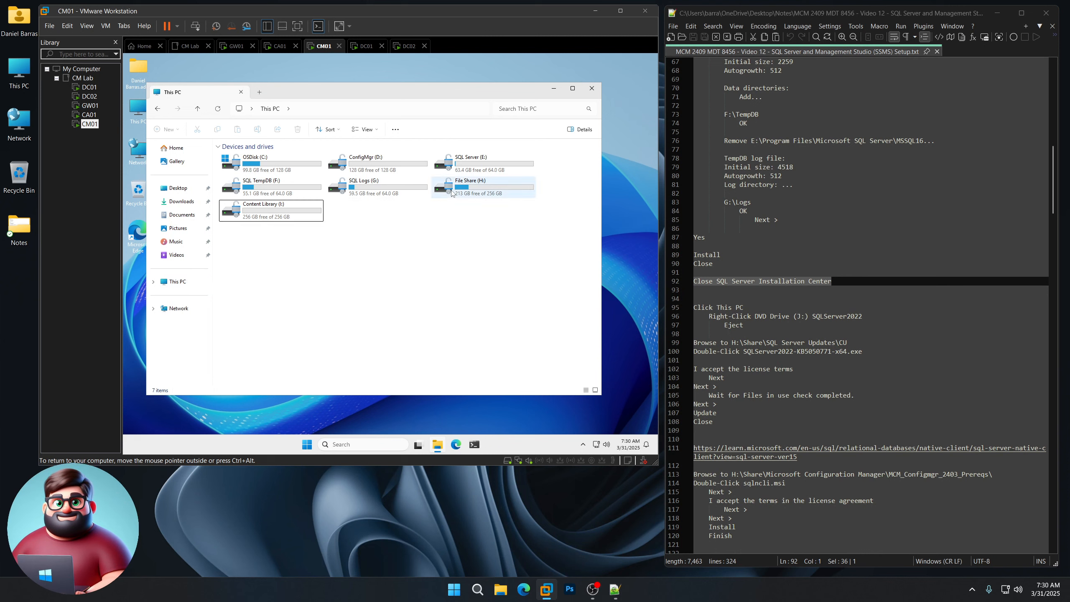
double_click(251, 158)
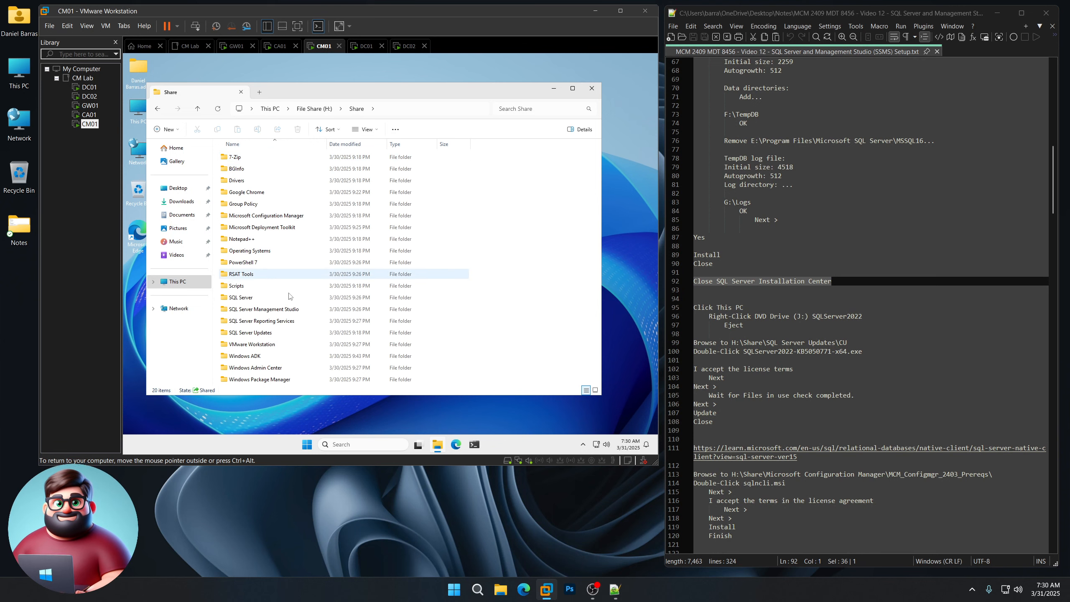
double_click(241, 335)
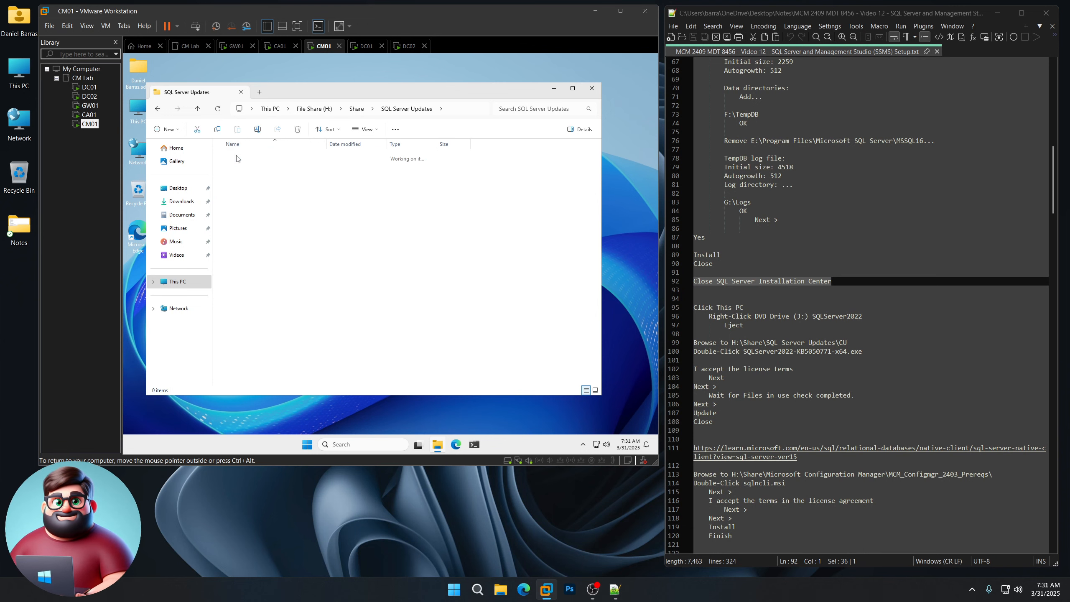
double_click(237, 158)
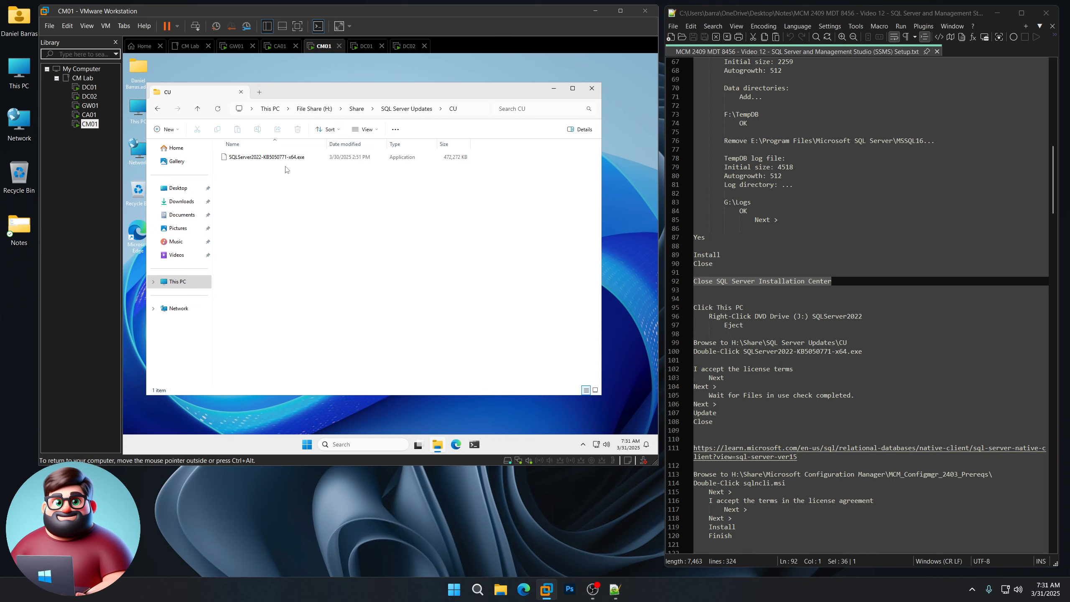
scroll(826, 297, down, 4)
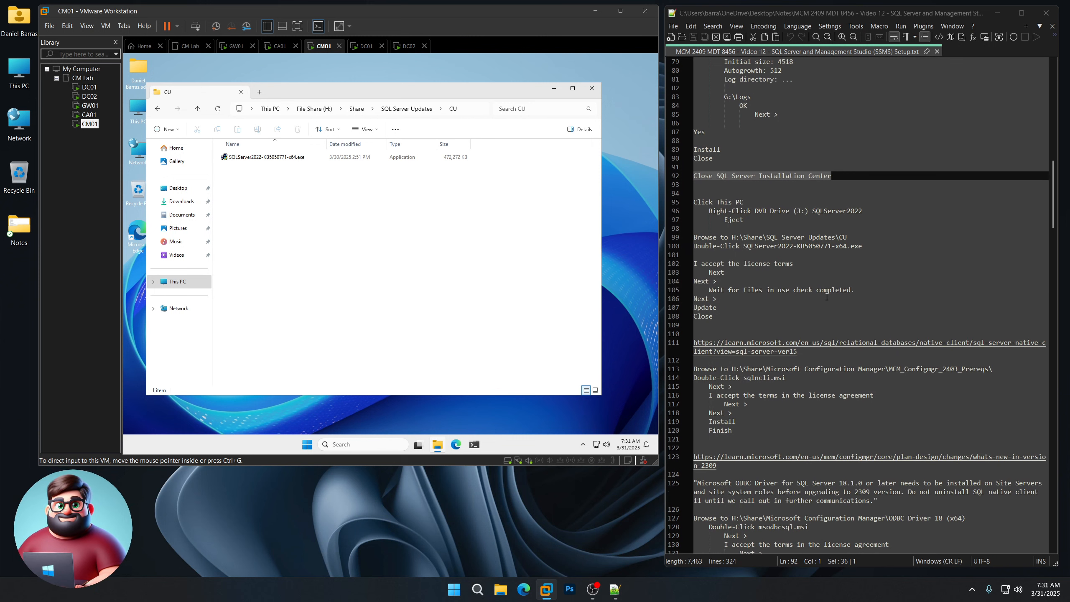
- Start SQLServer2022-KB5050771-x64.exe, accept the license terms, and proceed with the MSSQLSERVER instance to the files-in-use check
click(262, 159)
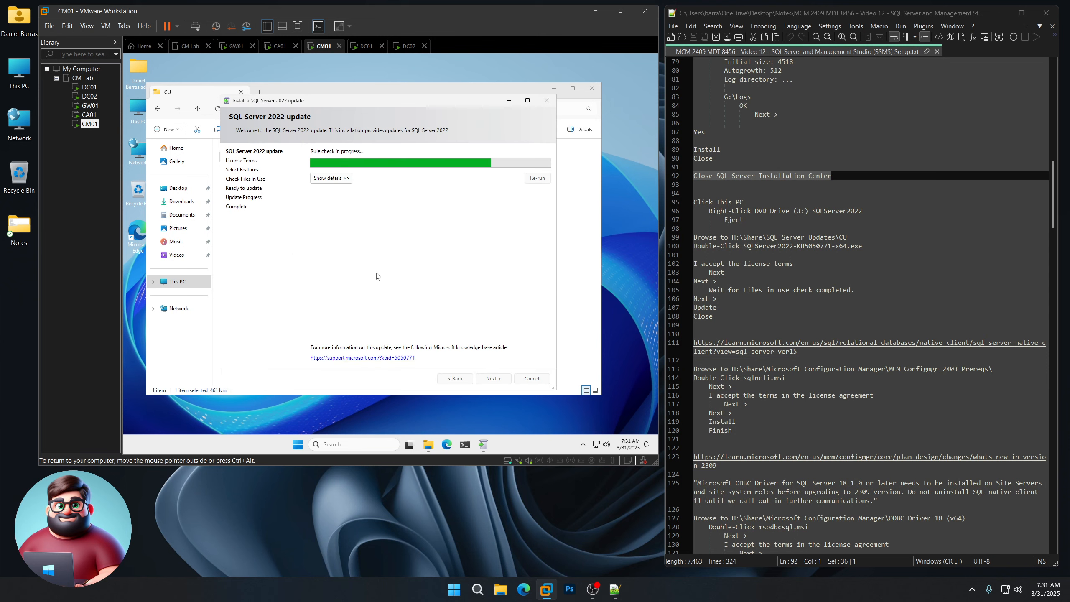
click(337, 294)
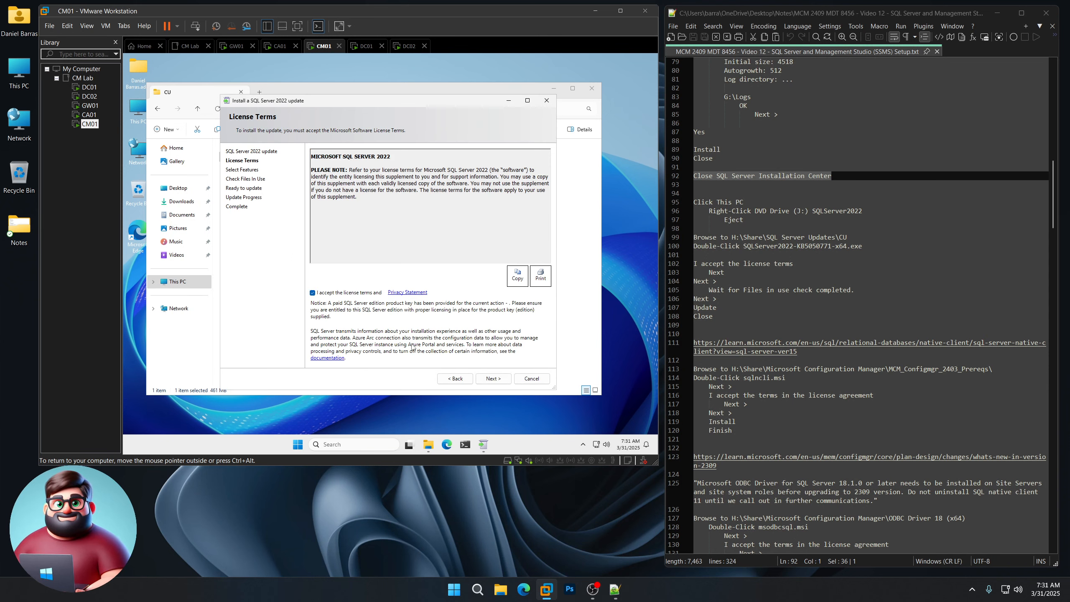
click(493, 379)
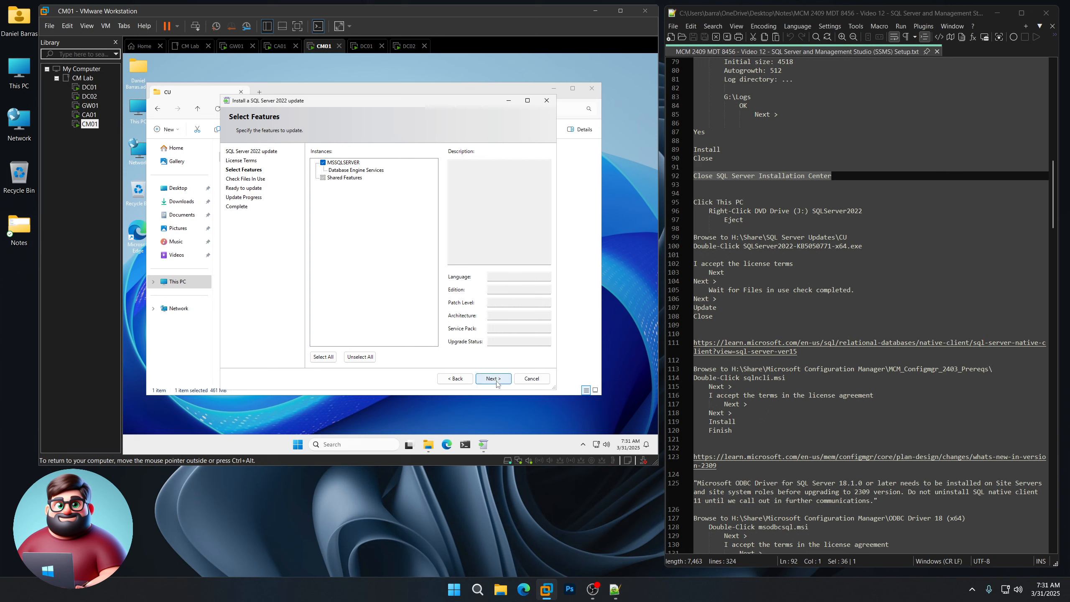
click(496, 379)
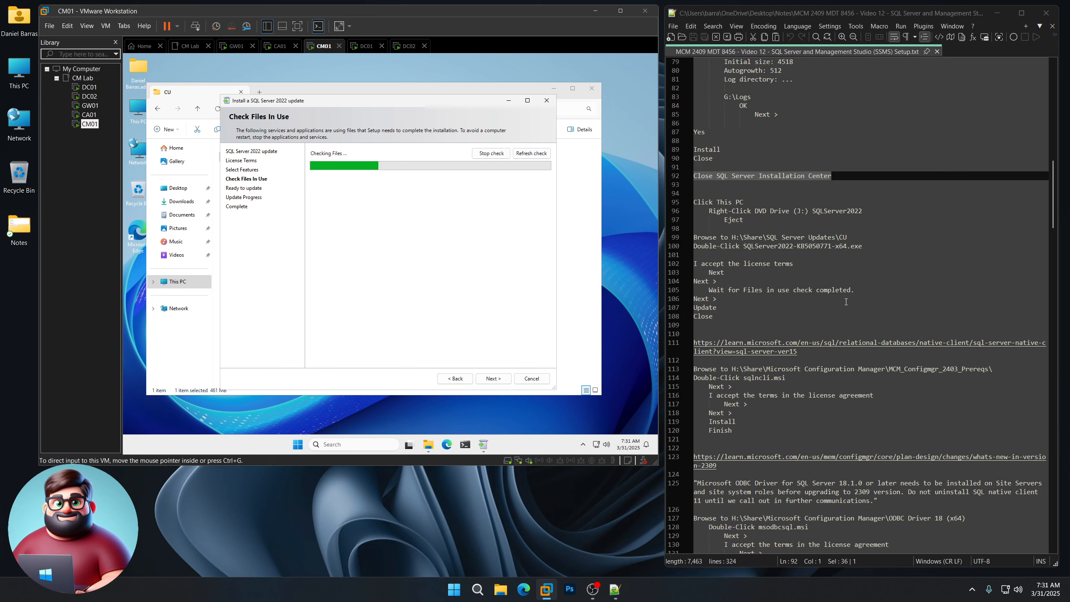
- Mark the notes line about waiting for the files-in-use check, and once it completes run the SQL Server 2022 update through to closing the wizard
drag(855, 290, 711, 290)
click(382, 262)
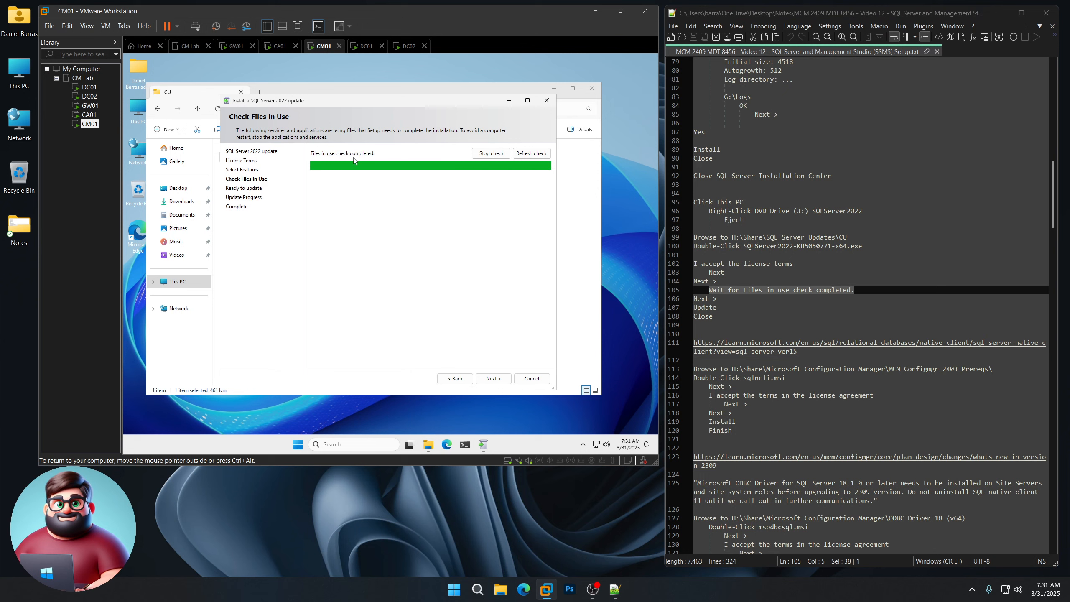
click(494, 379)
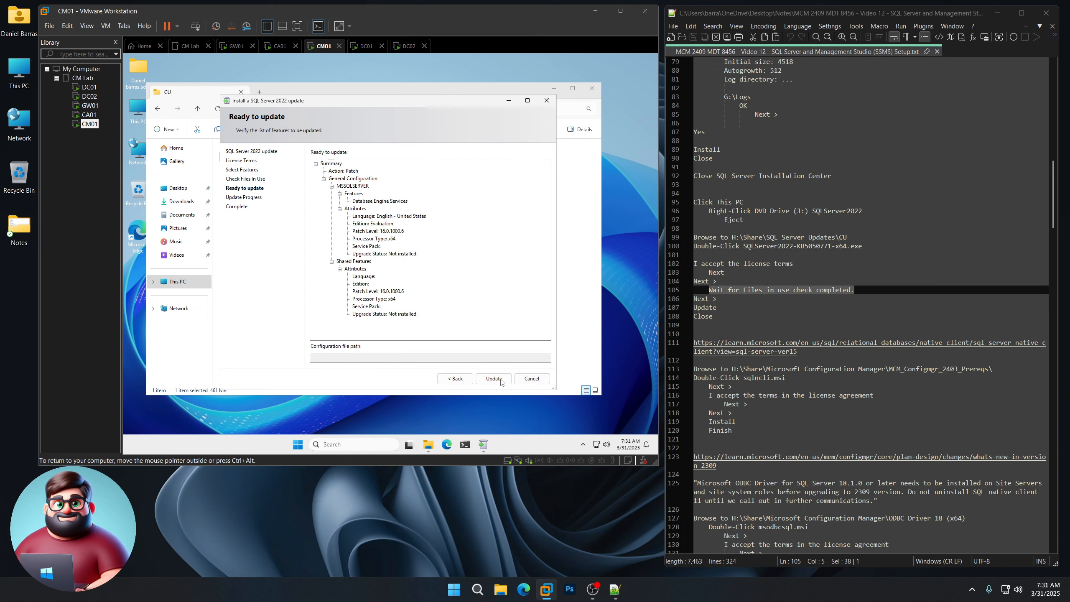
click(500, 381)
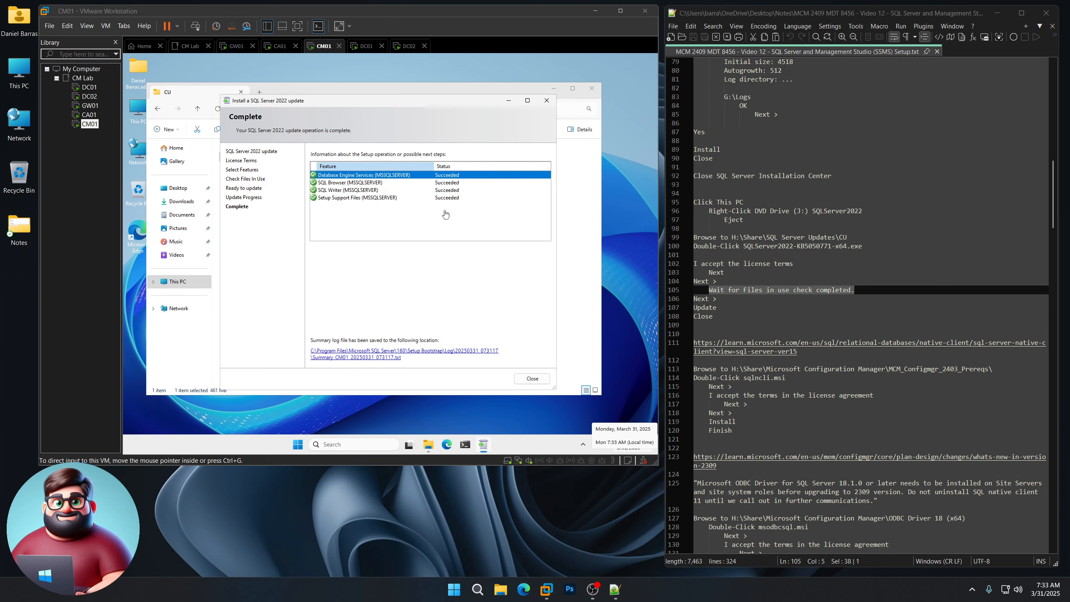
click(532, 379)
- Open the SQL Server Native Client article linked in the setup notes, review its Important and Note sections, and close the browser
scroll(792, 306, down, 6)
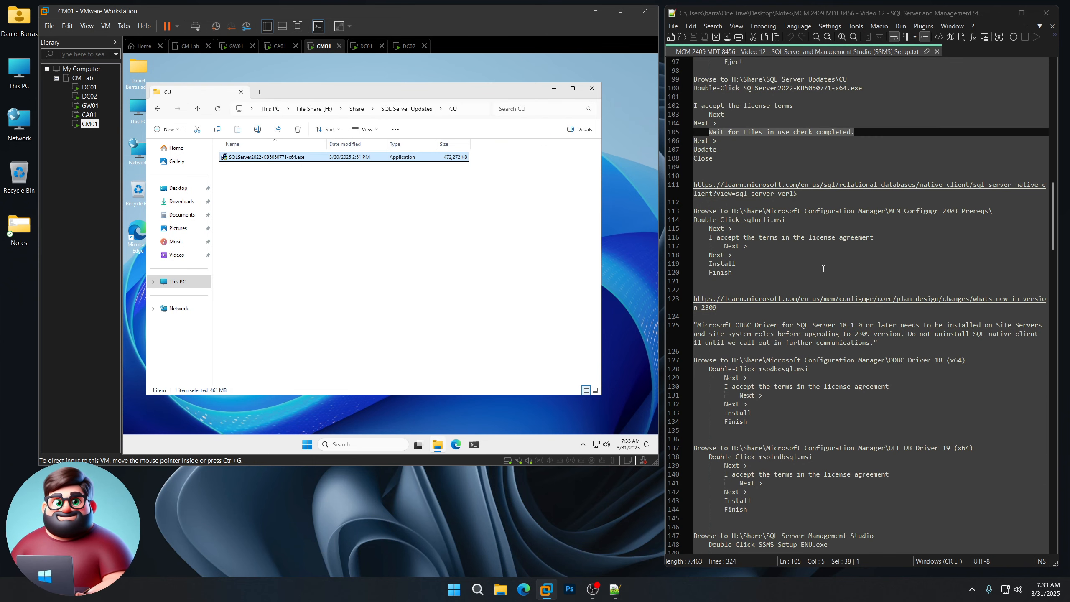
double_click(776, 194)
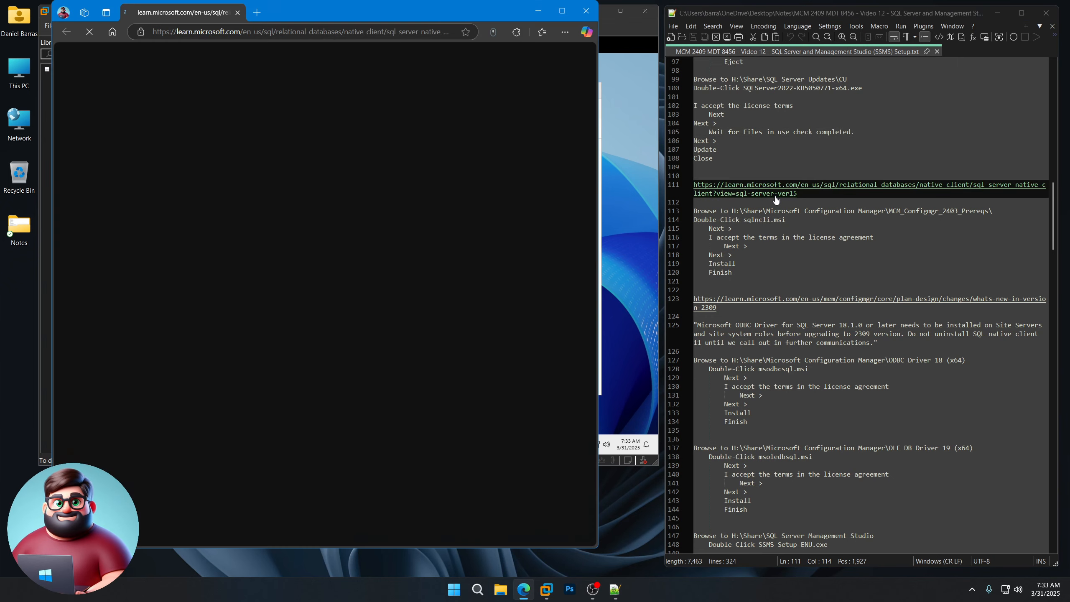
scroll(485, 261, down, 3)
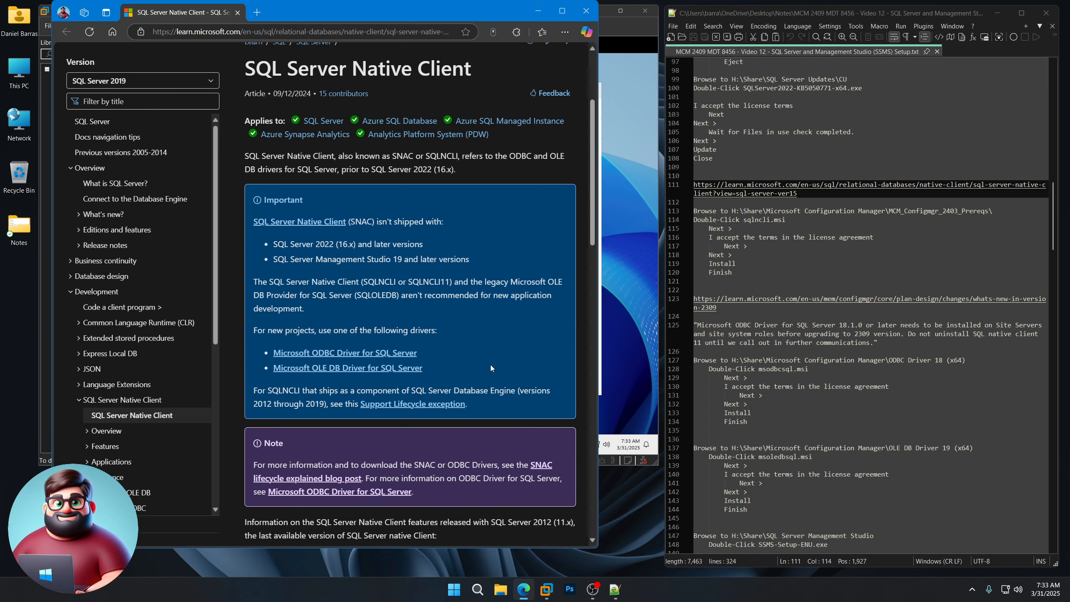
scroll(489, 367, down, 11)
scroll(490, 367, up, 4)
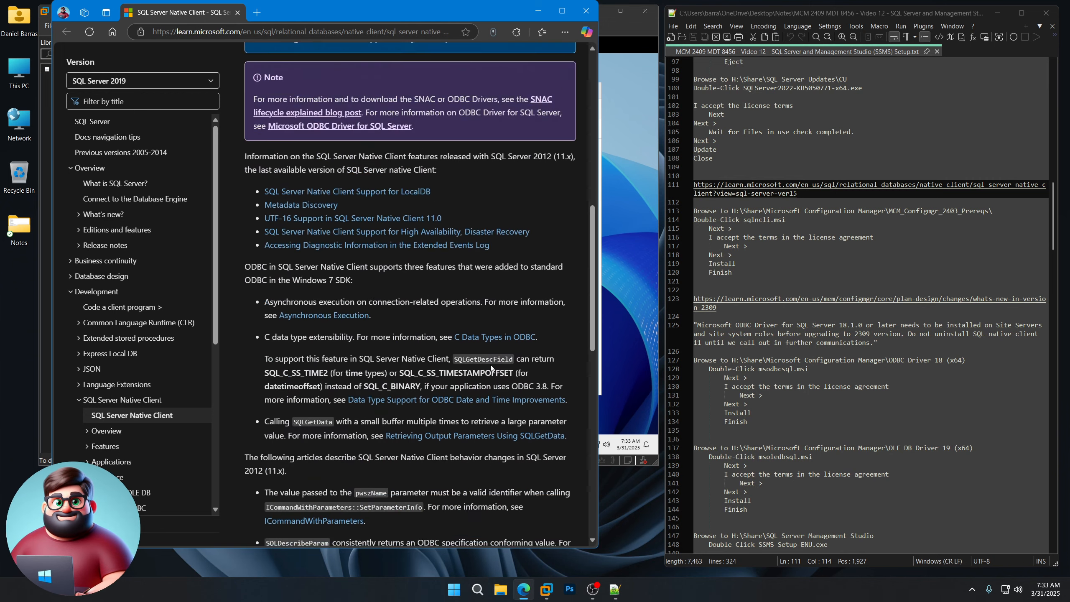
scroll(490, 368, up, 5)
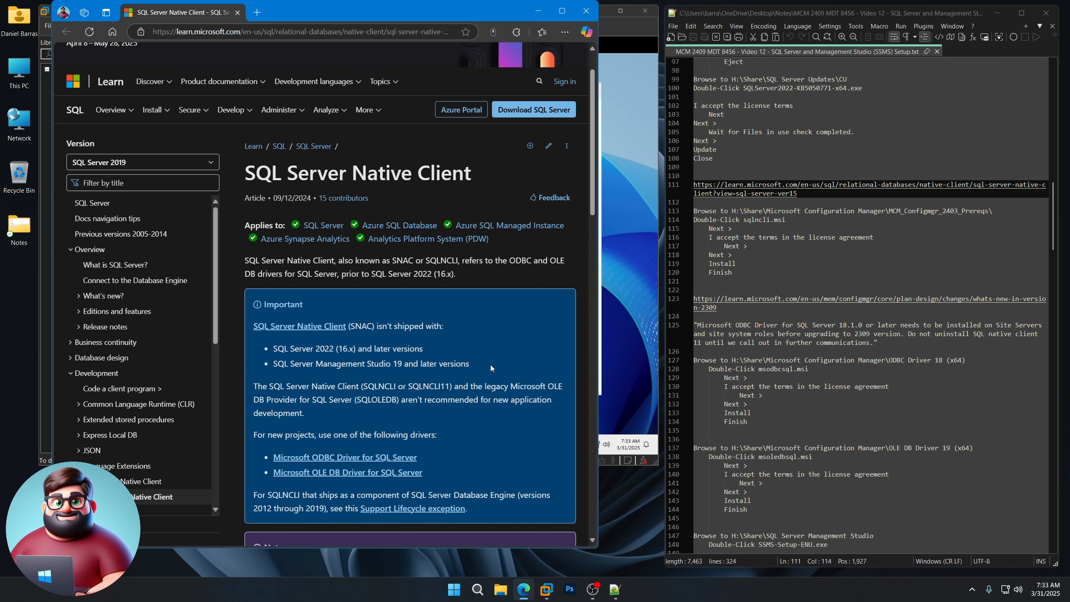
click(585, 10)
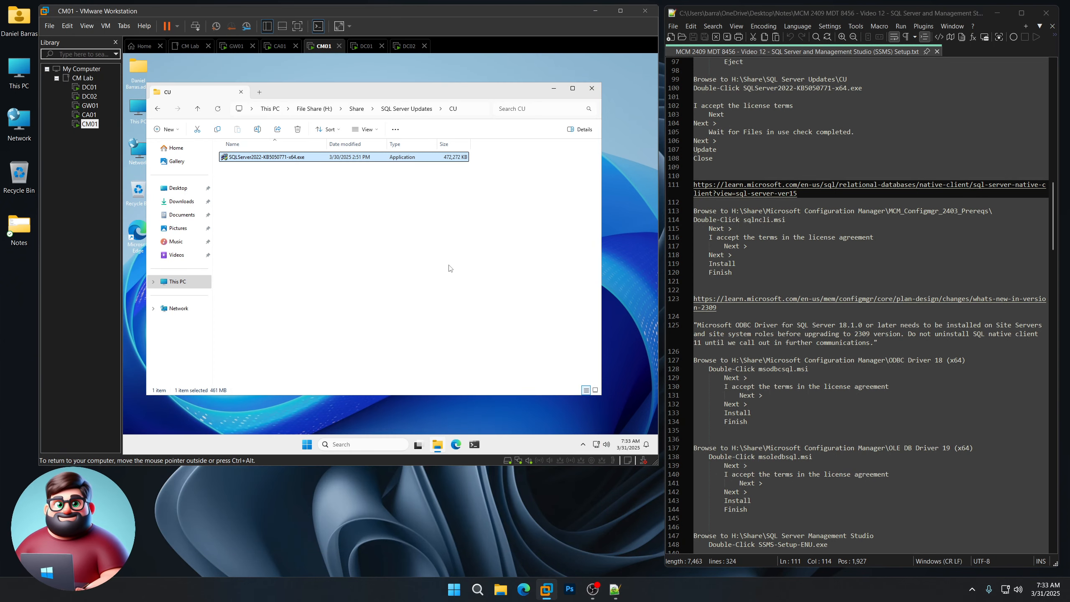
- Browse to H:\Share\Microsoft Configuration Manager\MCM_Configmgr_2403_Prereqs and locate sqlncli.msi
click(354, 110)
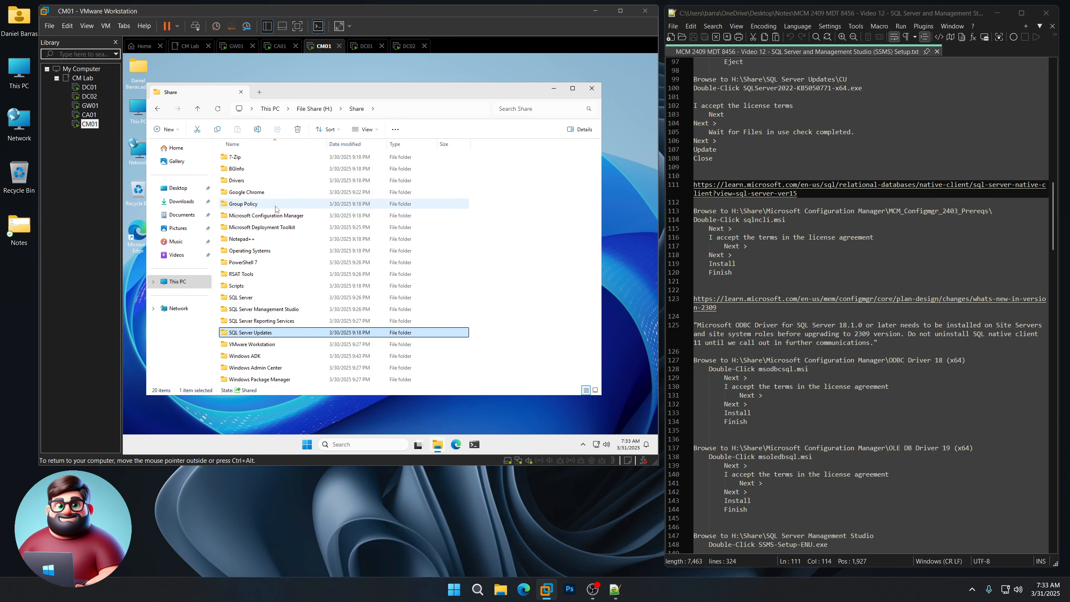
double_click(266, 215)
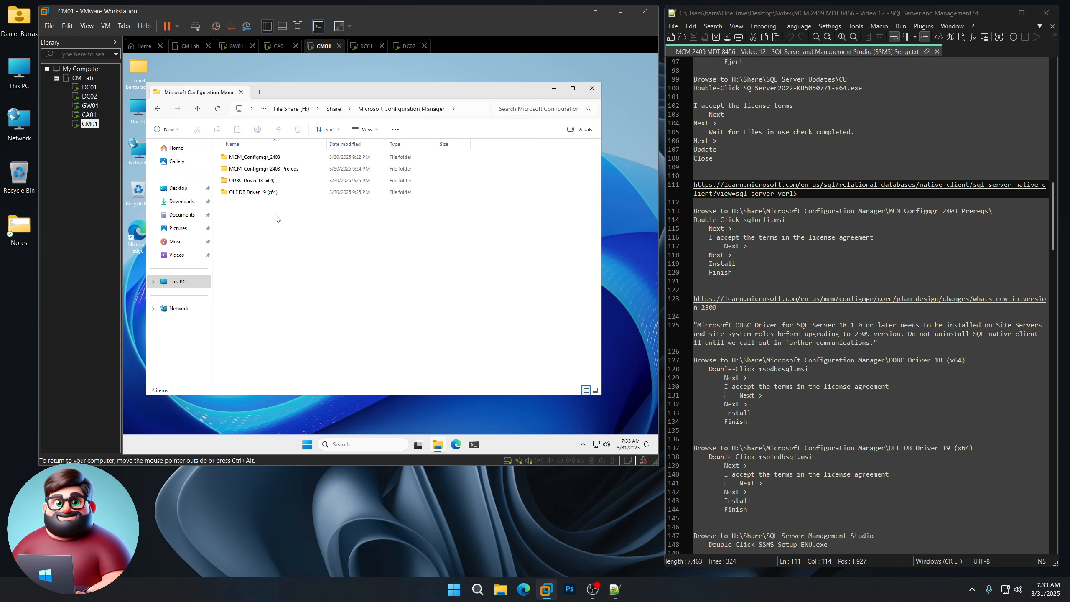
double_click(266, 171)
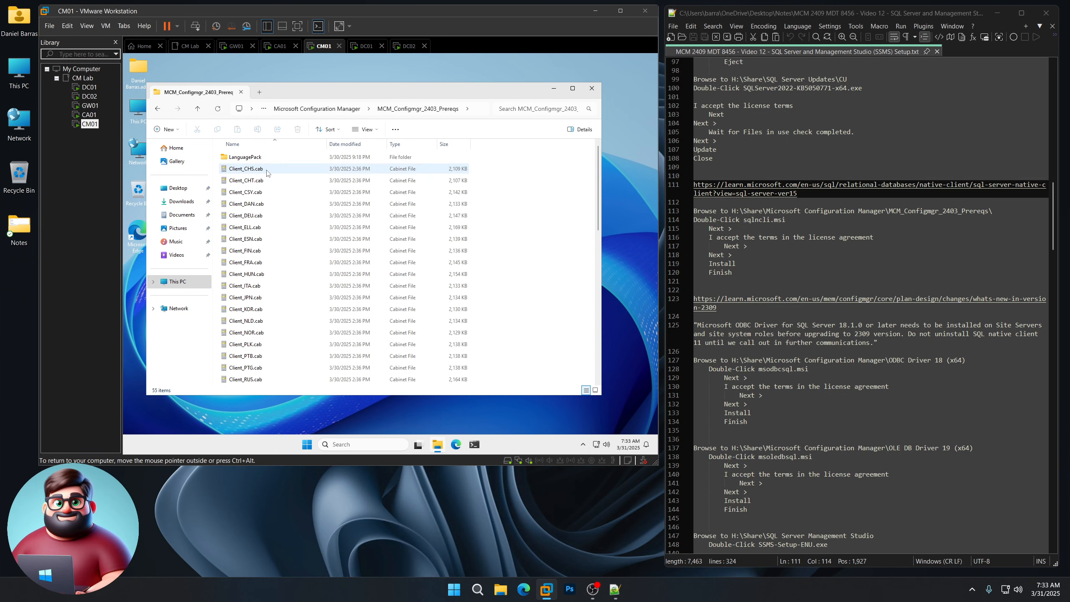
scroll(324, 371, down, 10)
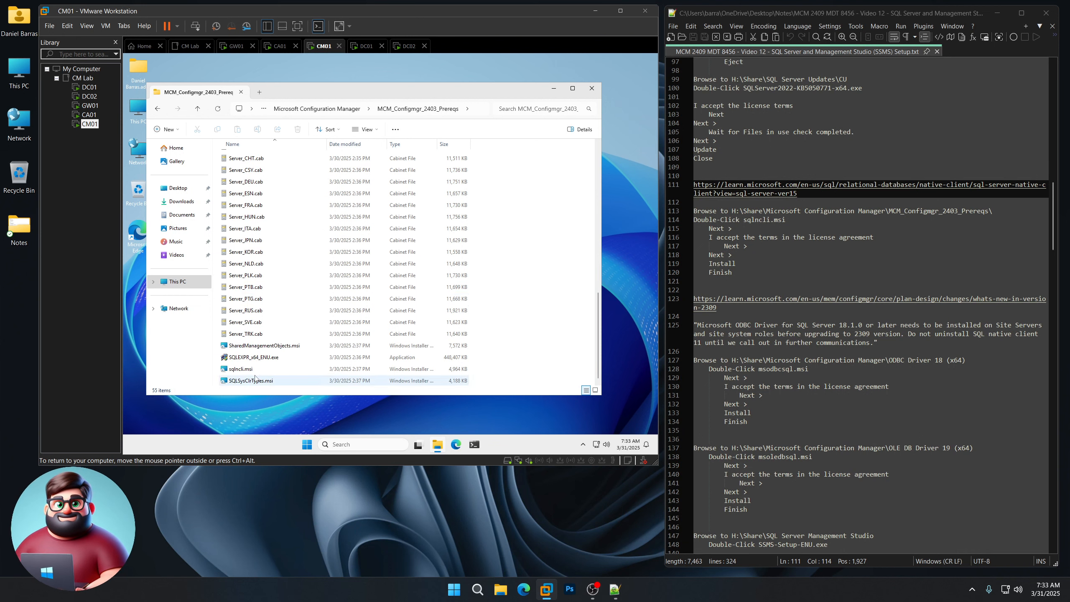
- Install SQL Server 2012 Native Client from sqlncli.msi, accepting the license agreement and keeping the default feature selection
double_click(241, 370)
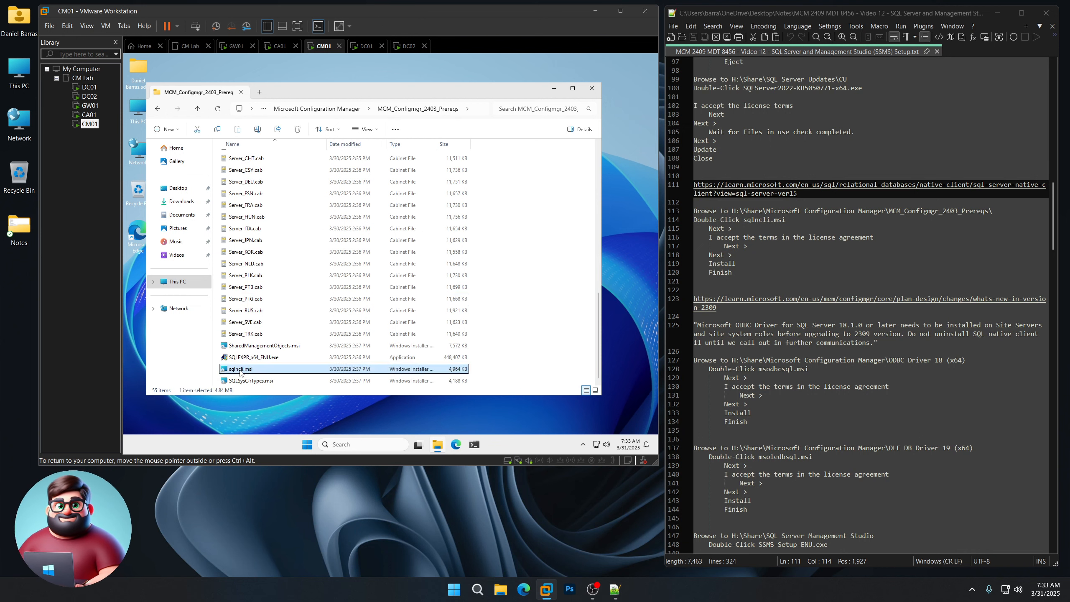
click(419, 314)
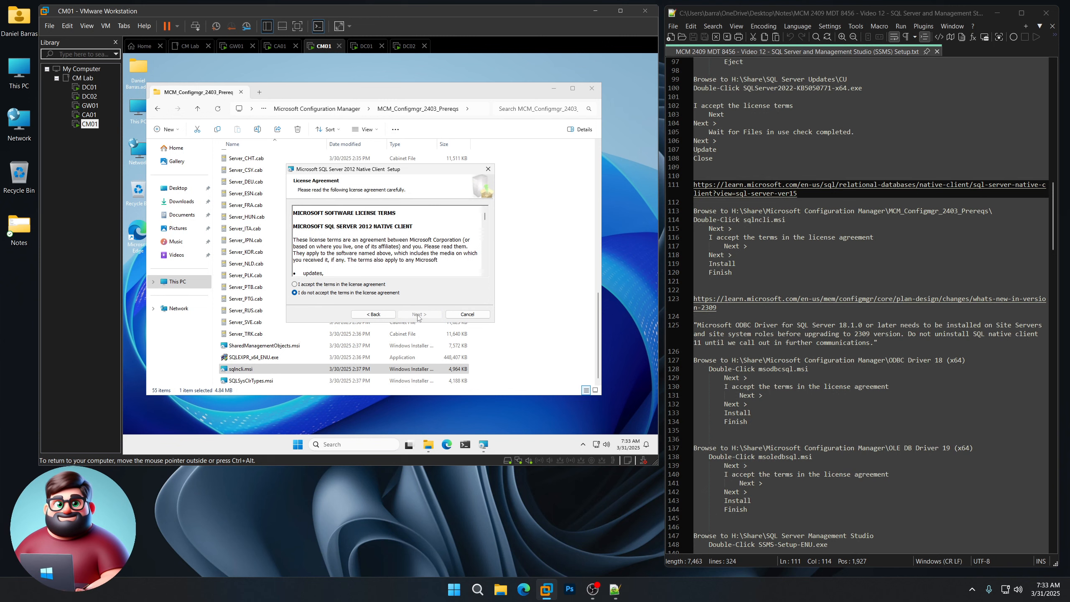
click(294, 284)
click(415, 314)
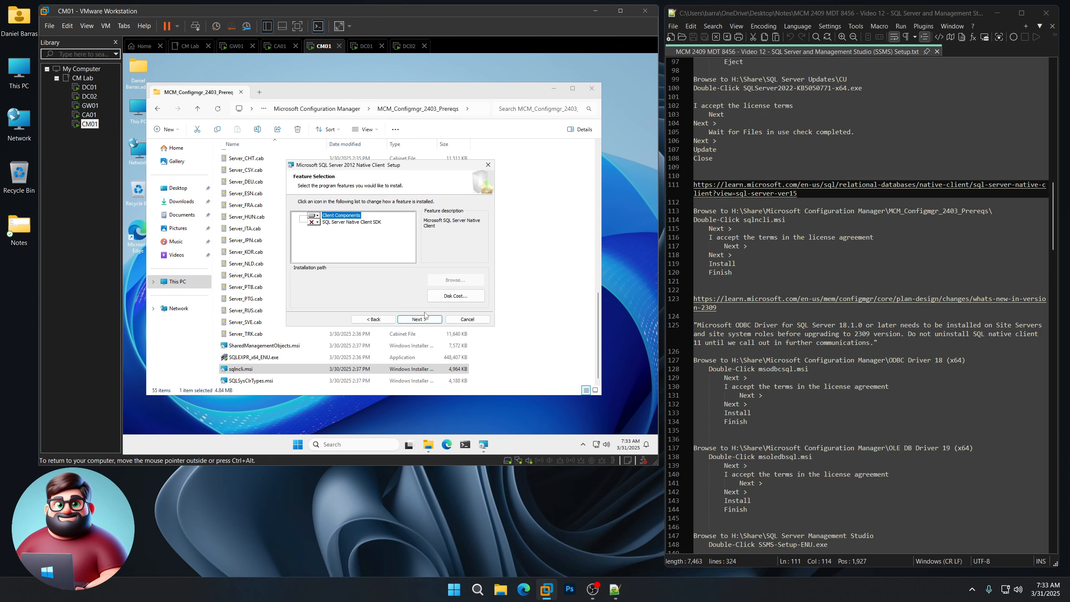
click(426, 315)
click(428, 315)
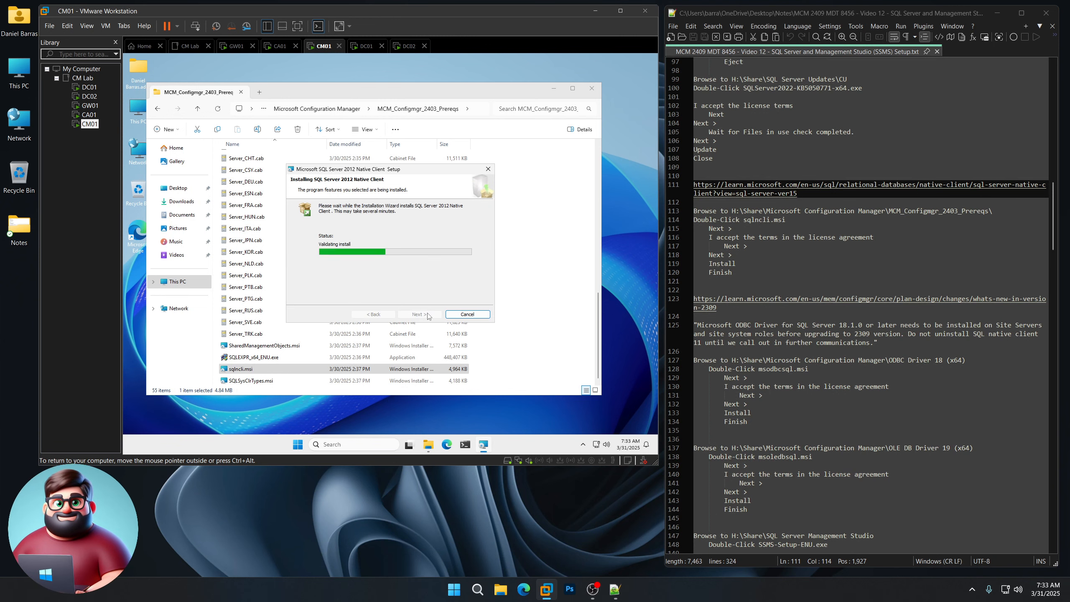
click(420, 314)
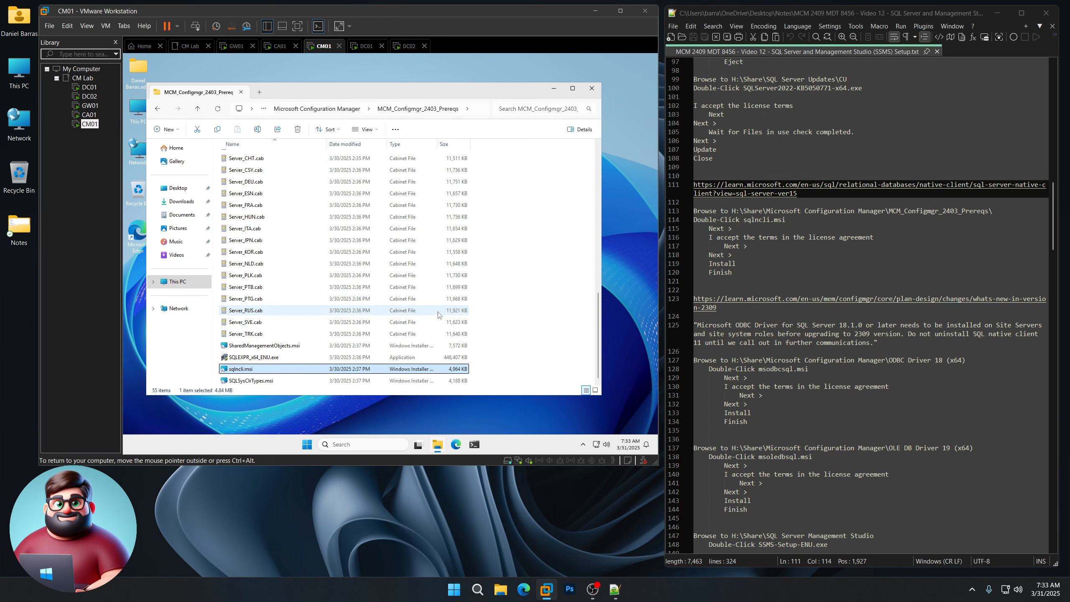
- Install ODBC Driver 18 for SQL Server from msodbcsql.msi in the ODBC Driver 18 (x64) folder, accepting the license and keeping the default features
scroll(756, 318, down, 7)
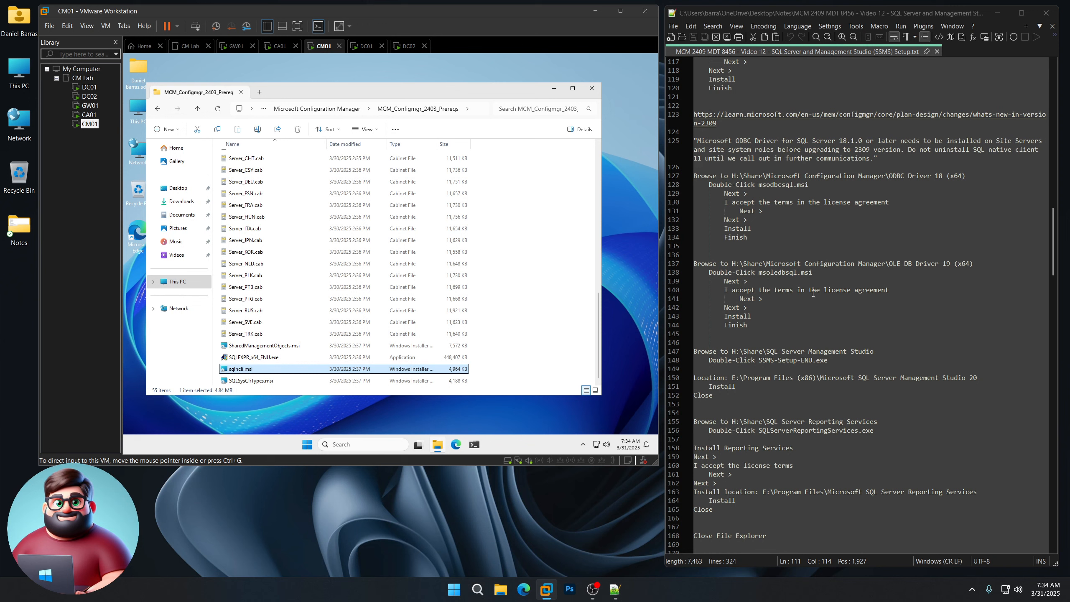
click(319, 111)
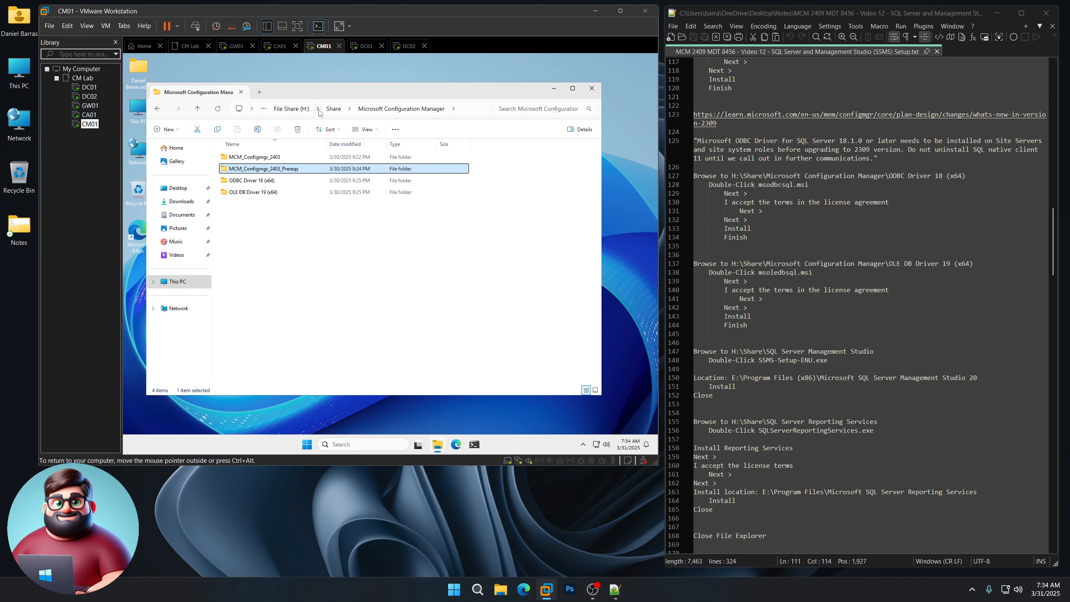
double_click(255, 183)
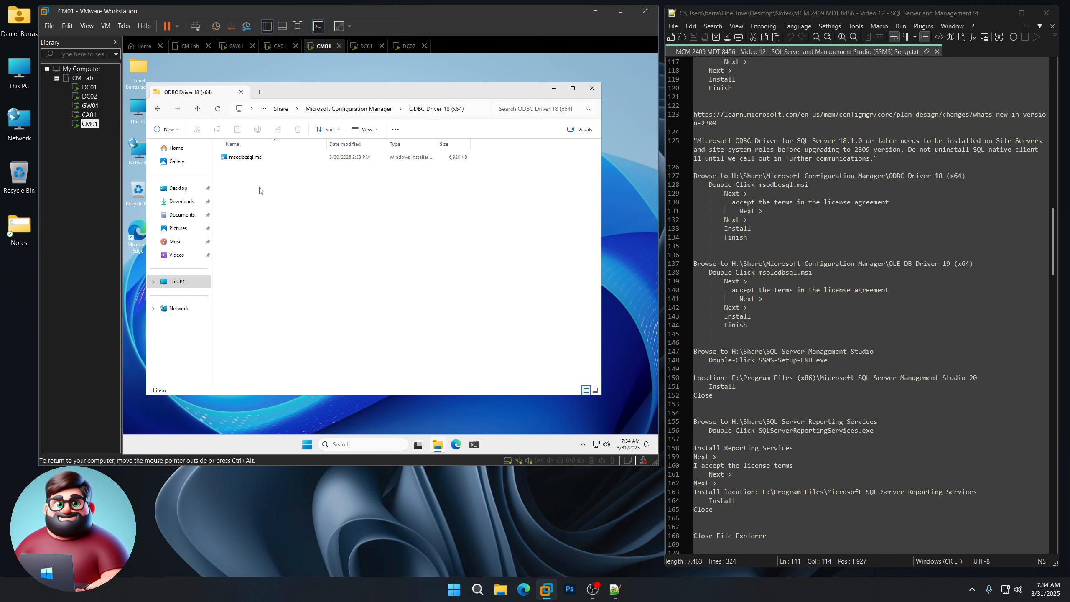
double_click(252, 157)
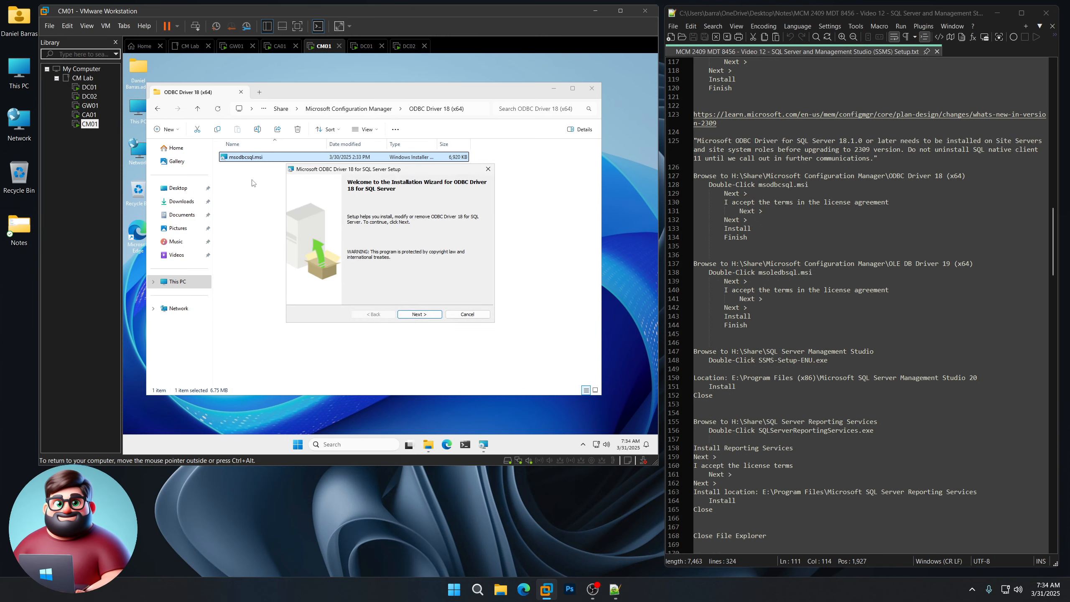
click(428, 314)
click(358, 284)
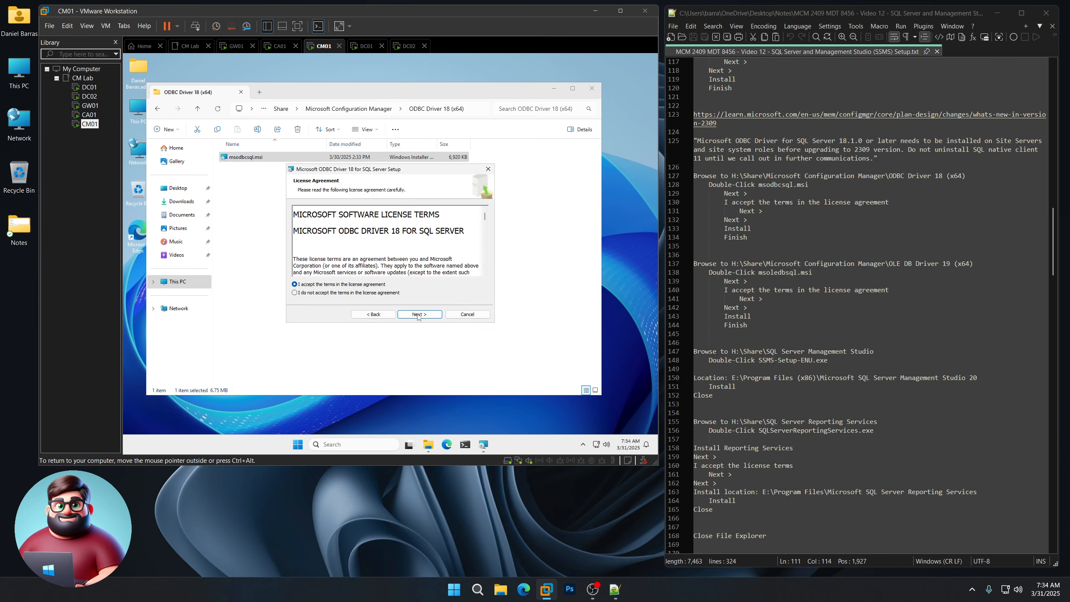
click(419, 314)
click(421, 315)
click(423, 317)
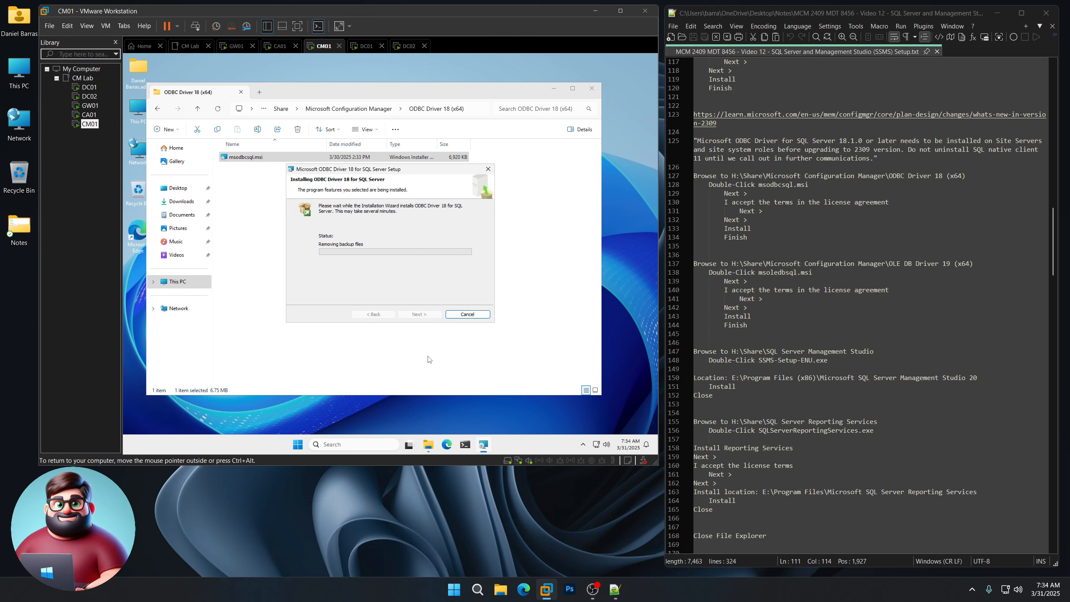
click(419, 314)
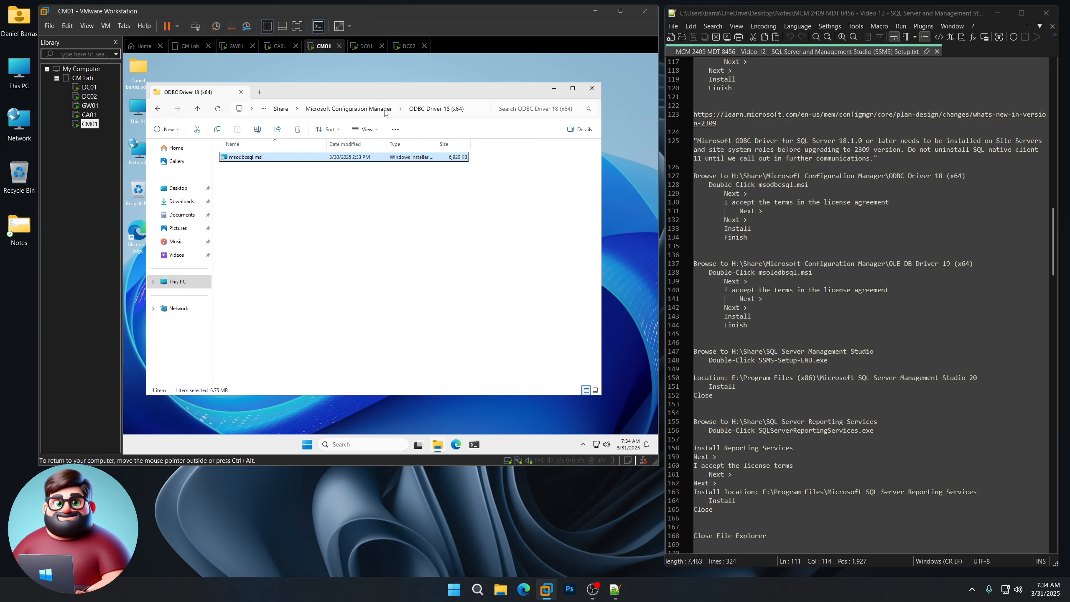
- Install OLE DB Driver 19 for SQL Server from msoledbsql.msi in the OLE DB Driver 19 (x64) folder, accepting the license and keeping the default features
click(384, 110)
double_click(345, 192)
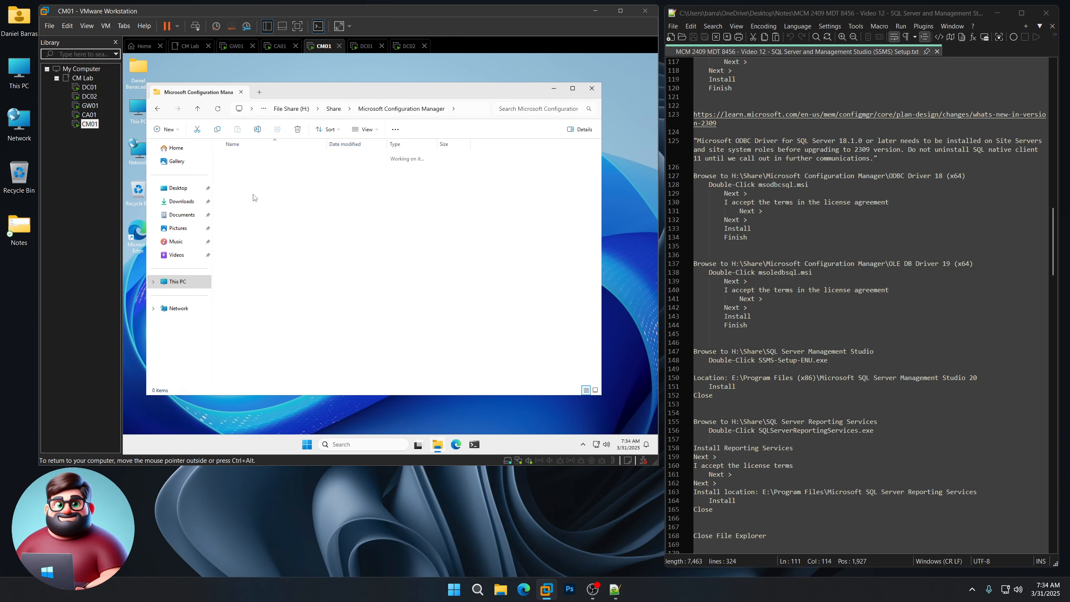
double_click(248, 160)
click(413, 314)
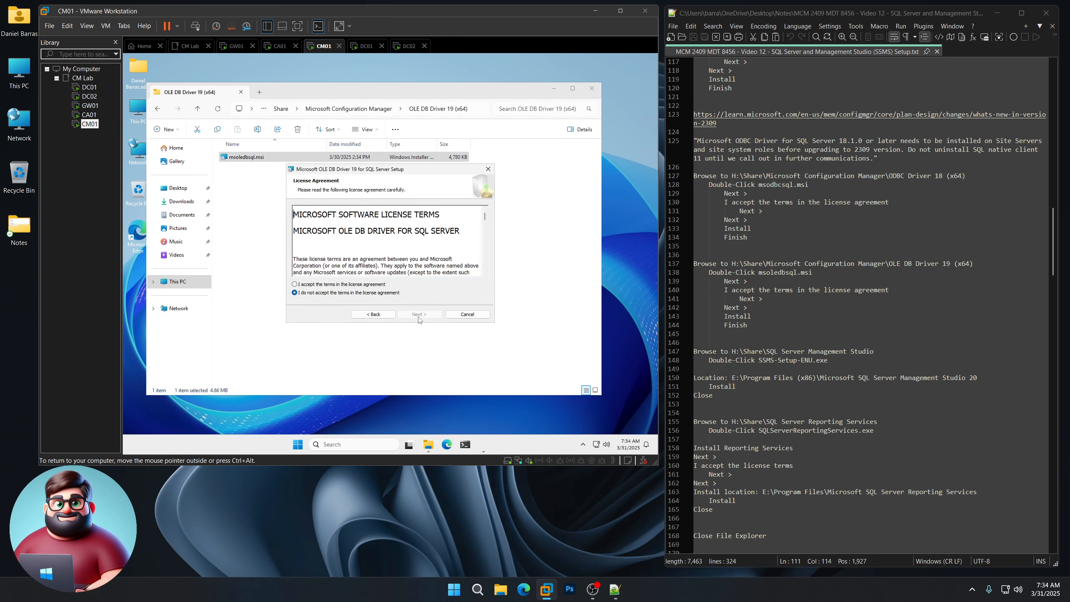
click(358, 286)
click(418, 314)
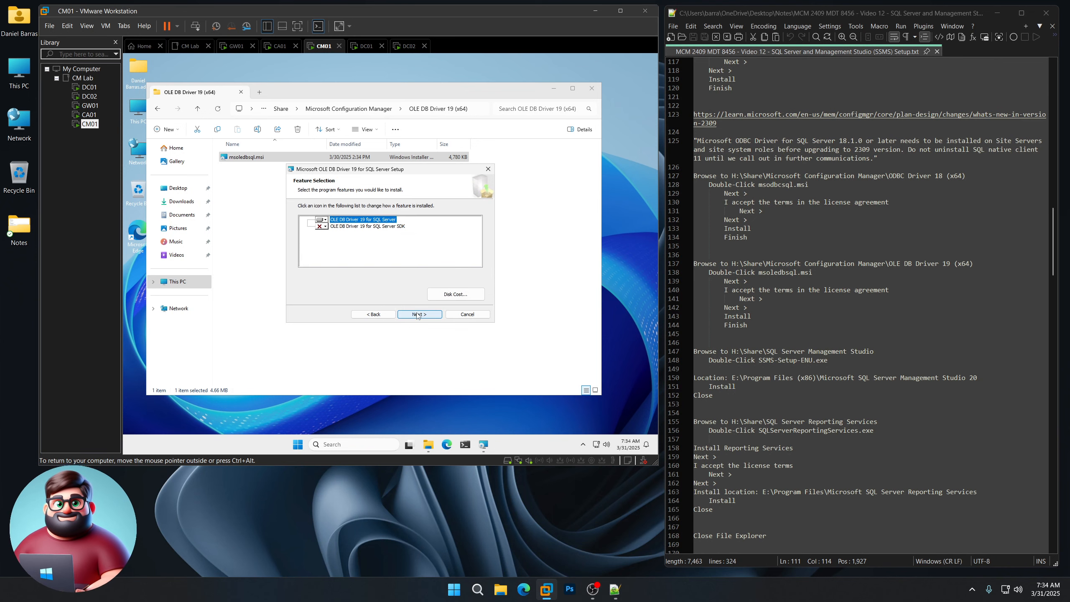
click(418, 314)
click(417, 314)
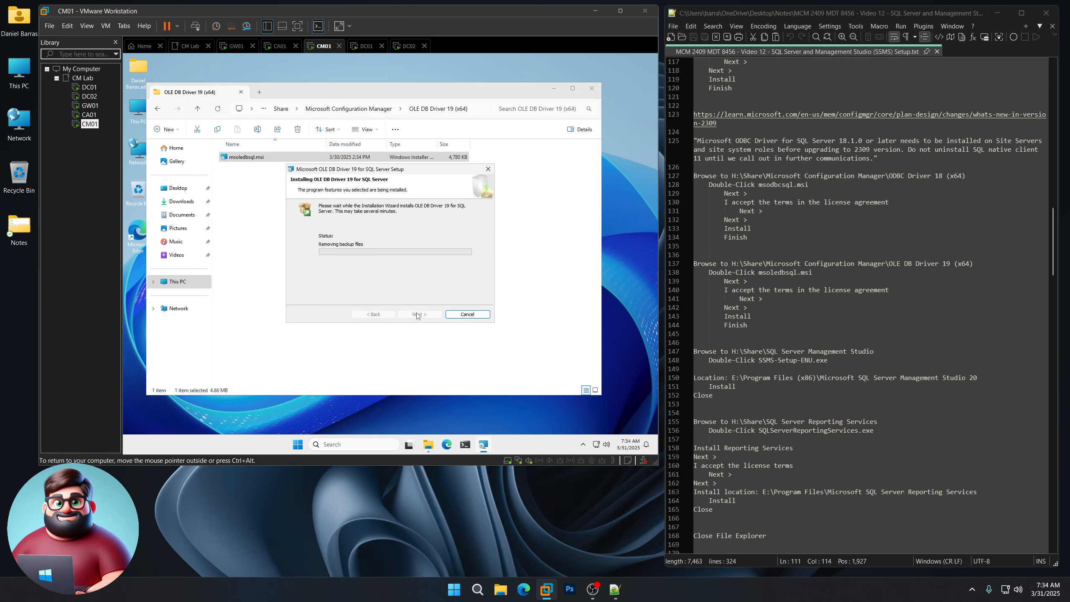
scroll(867, 303, down, 6)
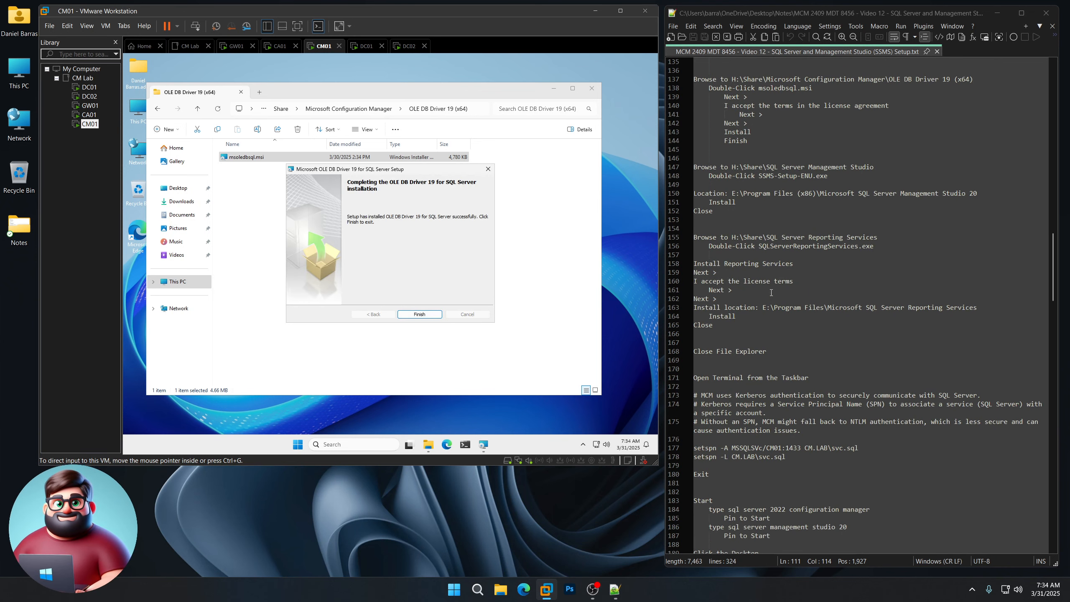
click(427, 314)
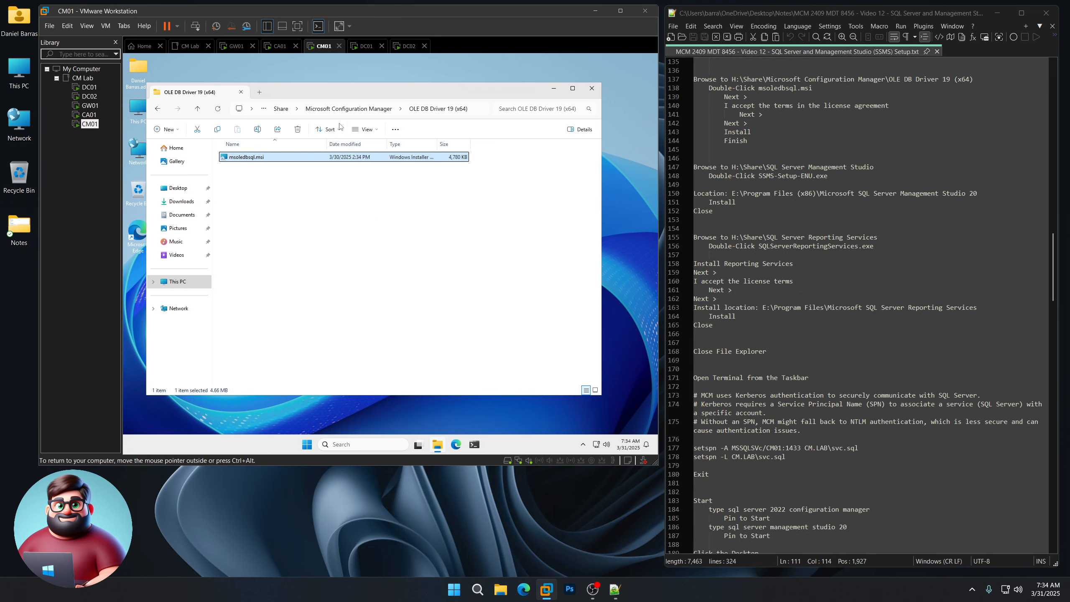
- Install SQL Server Management Studio from H:\Share\SQL Server Management Studio\SSMS-Setup-ENU.exe to E:\Program Files (x86)\Microsoft SQL Server Management Studio 20
click(312, 109)
click(296, 110)
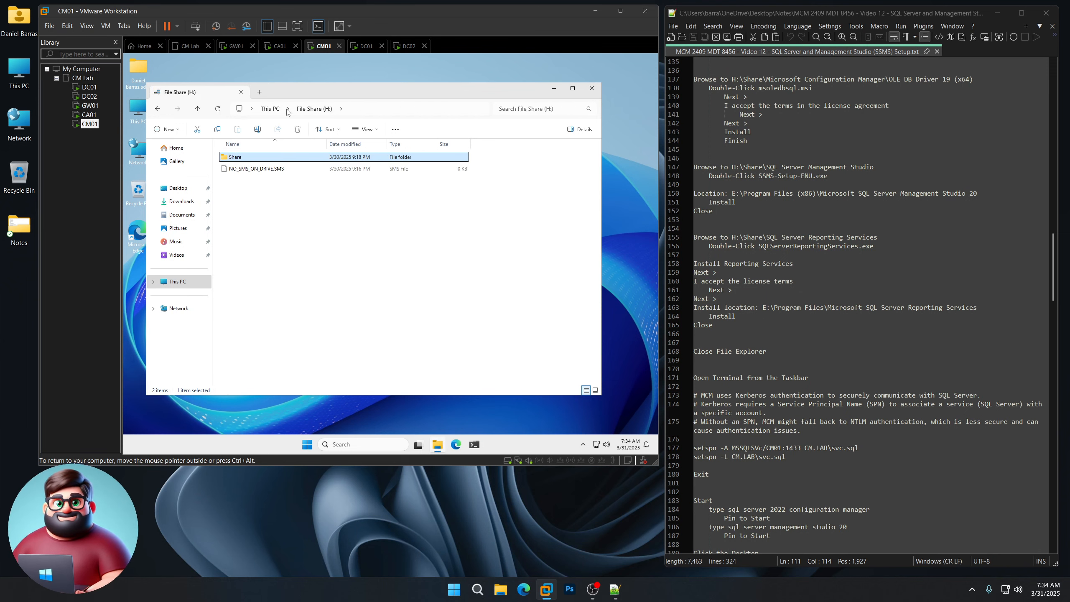
double_click(265, 156)
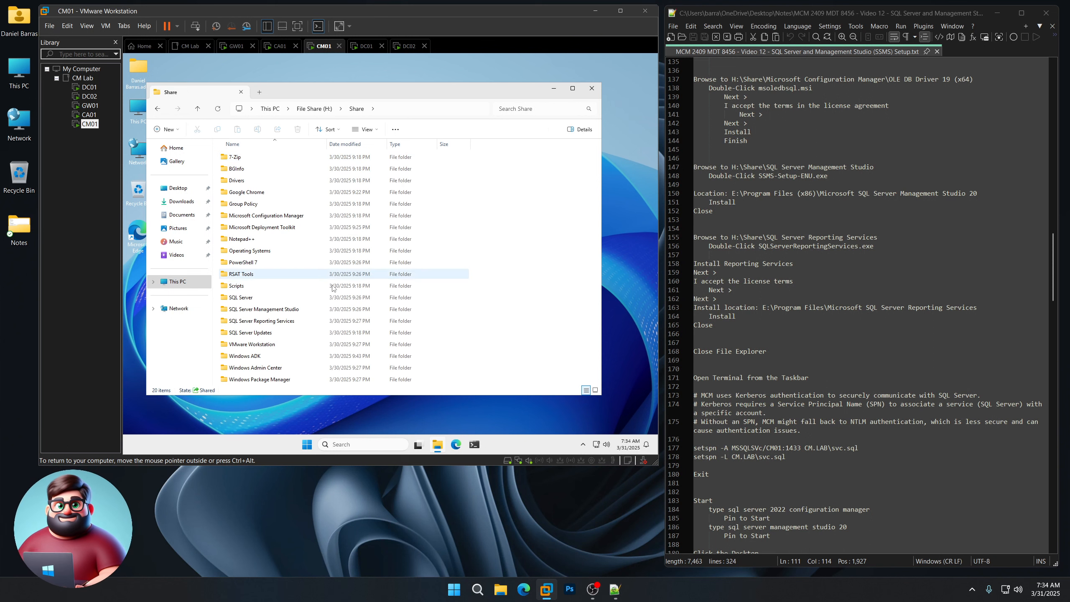
double_click(258, 310)
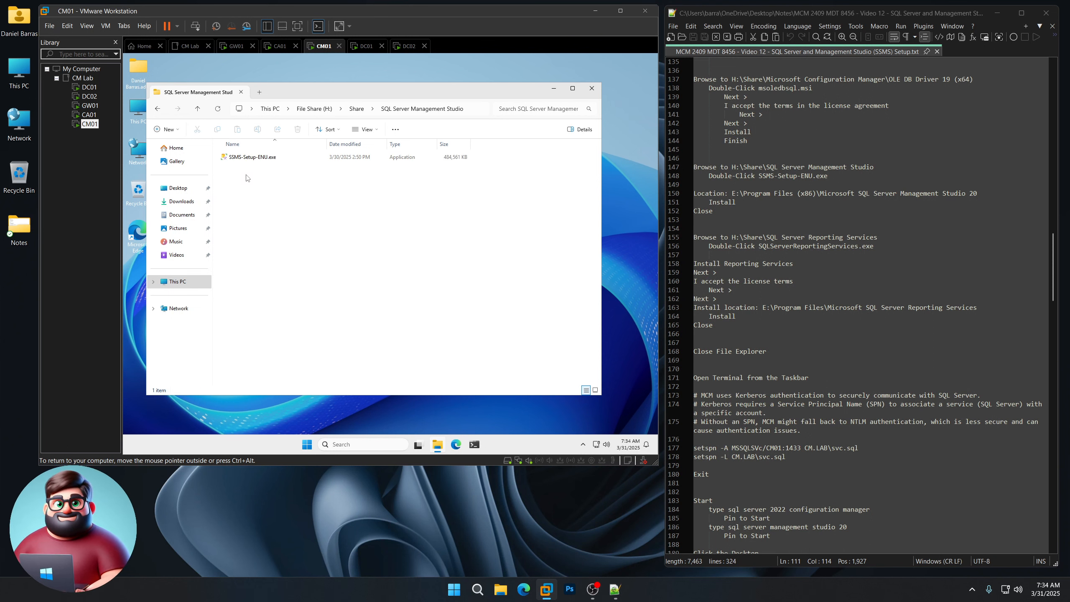
click(257, 159)
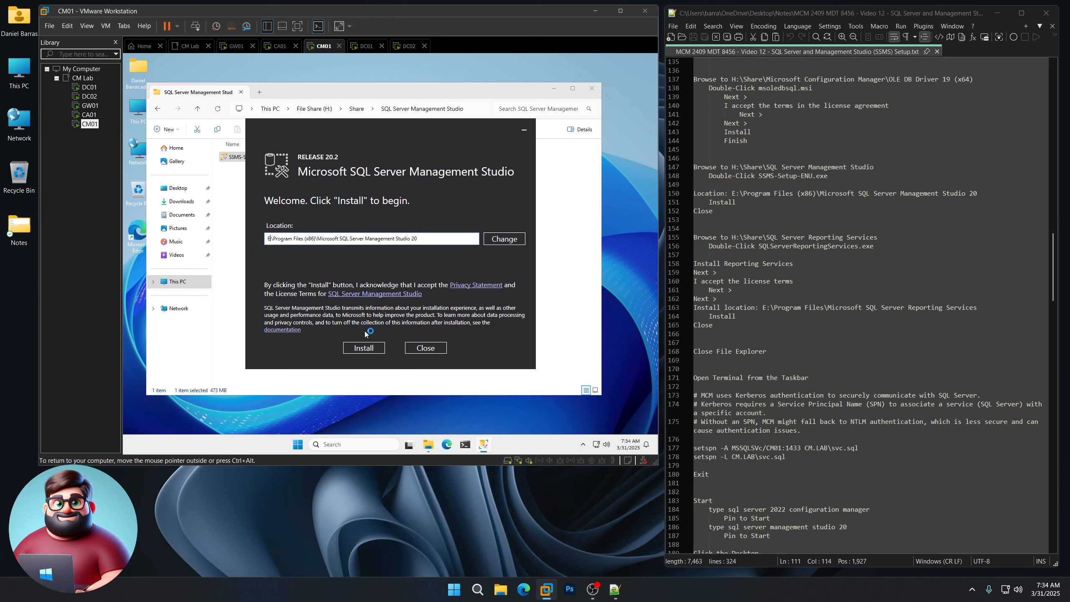
click(365, 348)
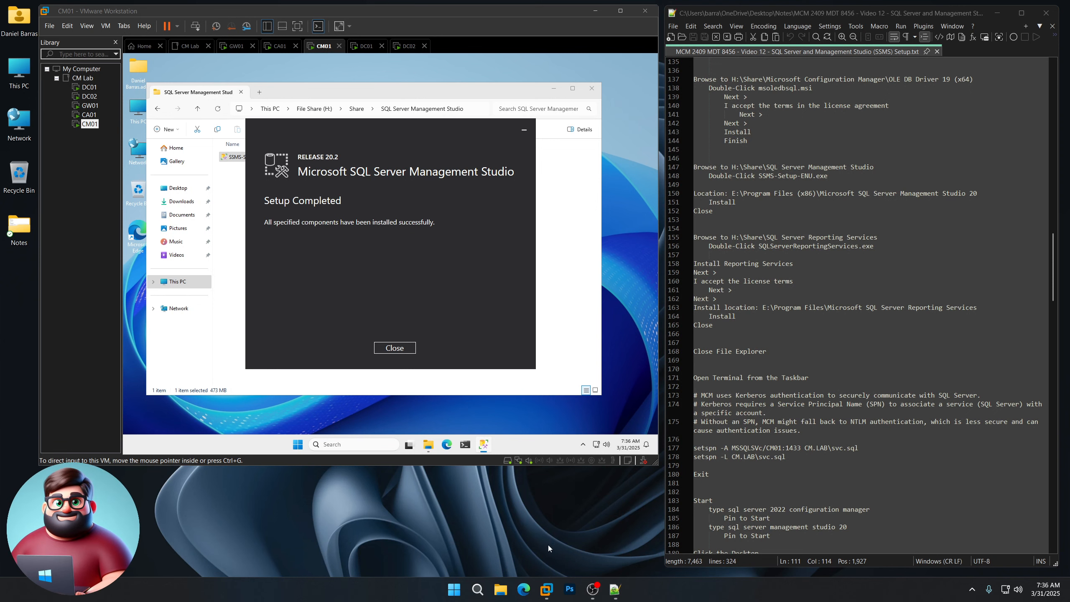
click(395, 348)
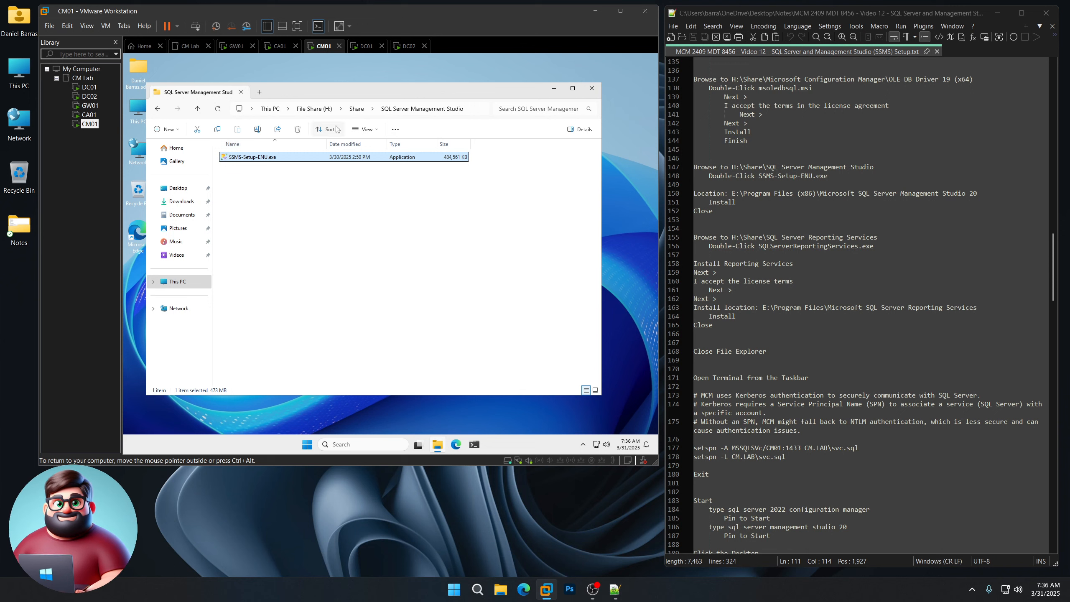
- Launch SQLServerReportingServices.exe from the H:\Share\SQL Server Reporting Services folder
click(354, 109)
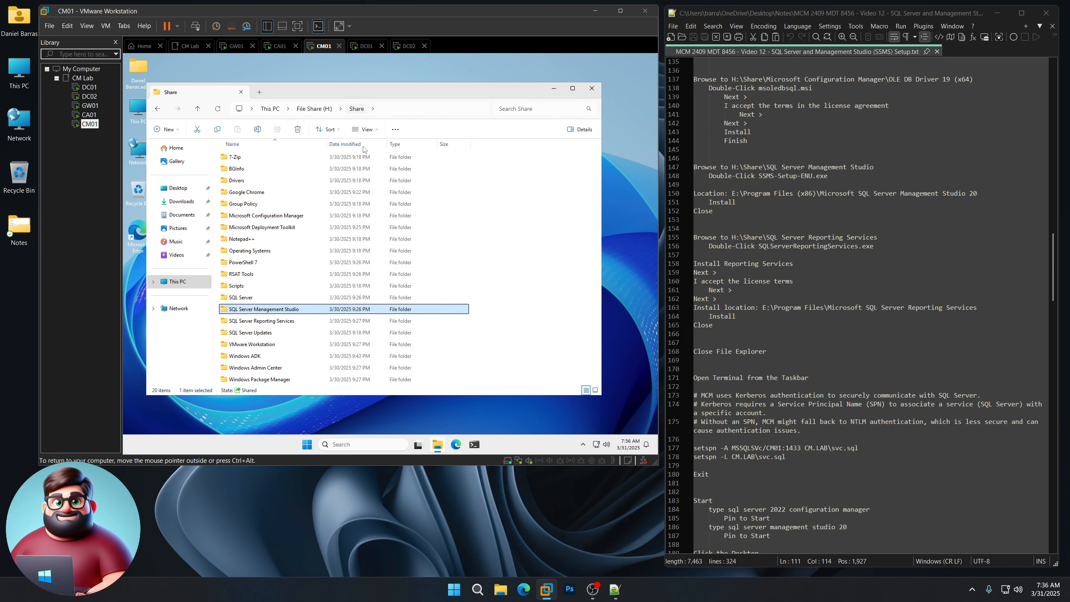
click(256, 321)
double_click(257, 321)
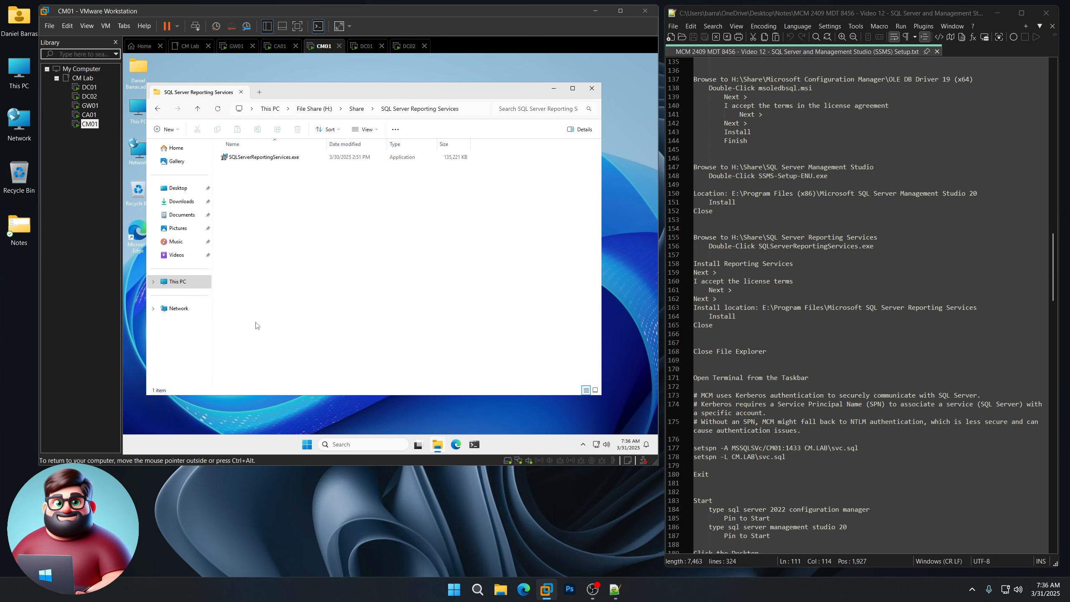
click(276, 158)
double_click(276, 158)
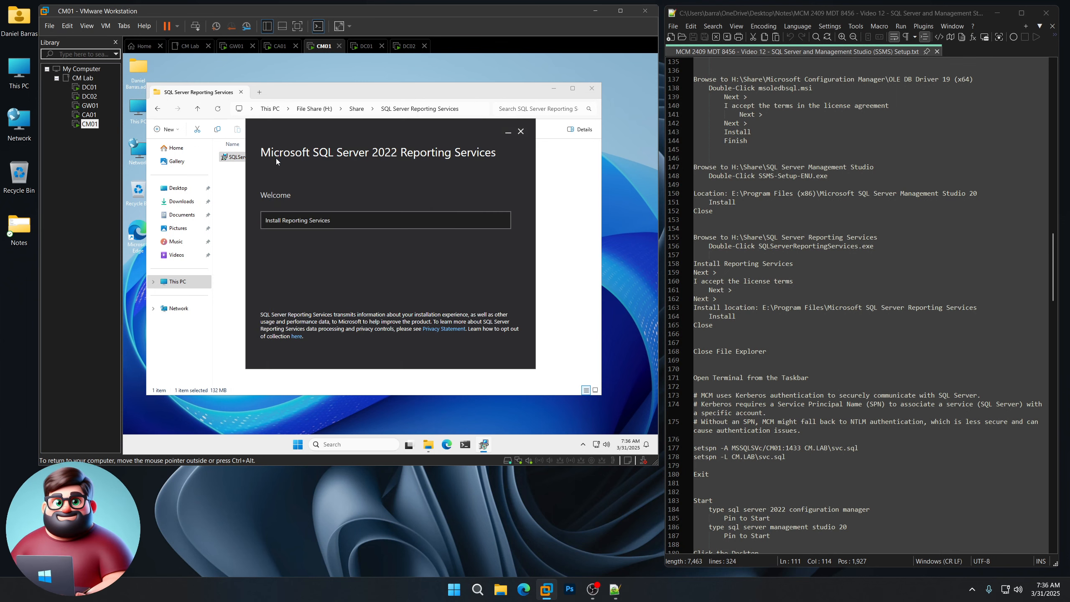
- Install the Evaluation edition of Reporting Services to E:\Program Files\Microsoft SQL Server Reporting Services, accepting the license, and close the installer and File Explorer
click(401, 227)
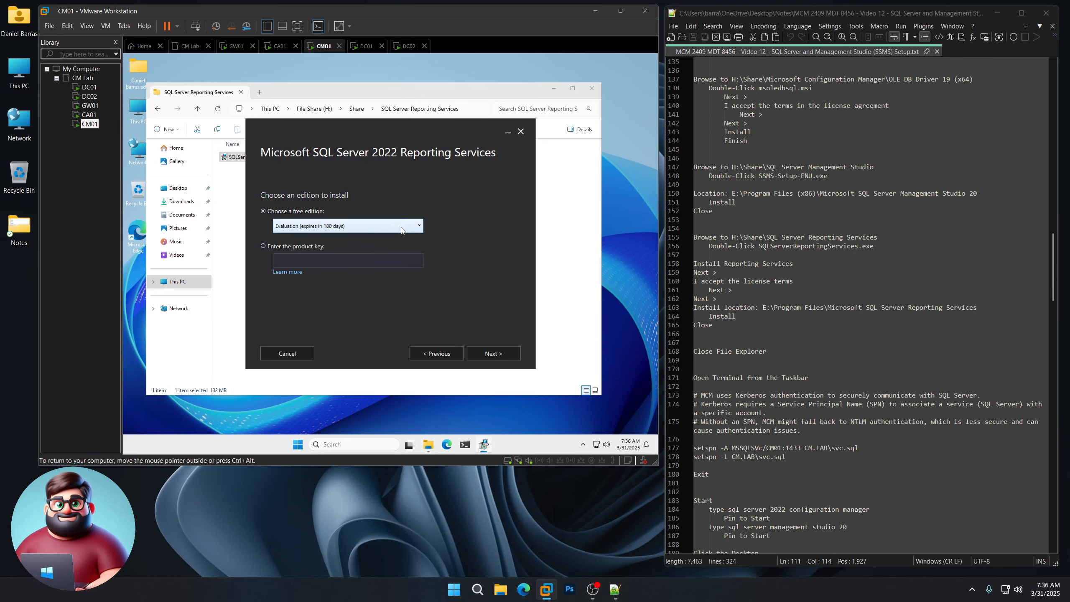
click(501, 354)
click(318, 322)
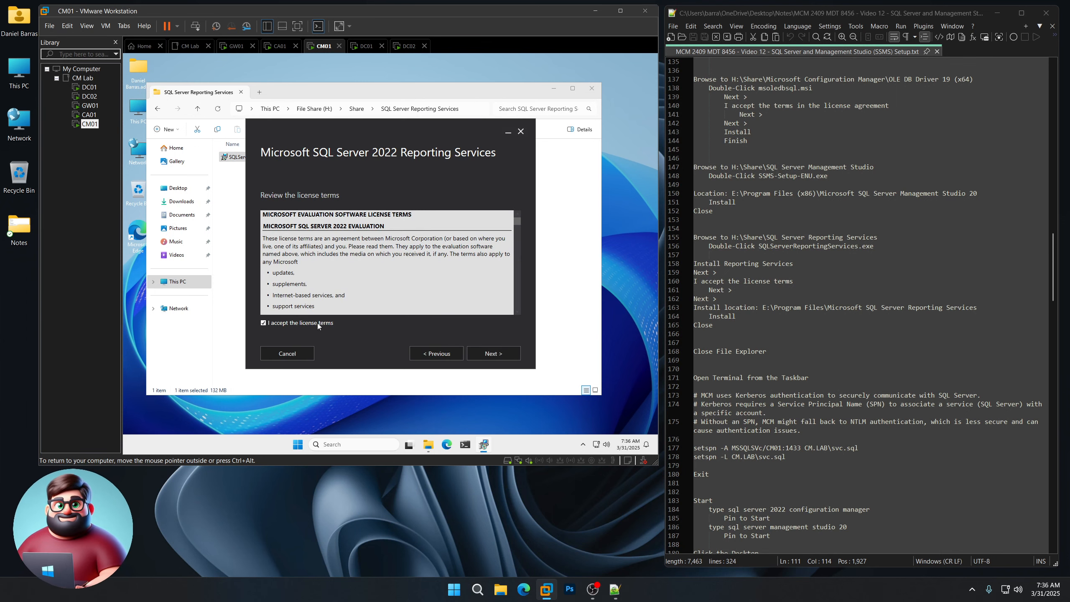
click(497, 354)
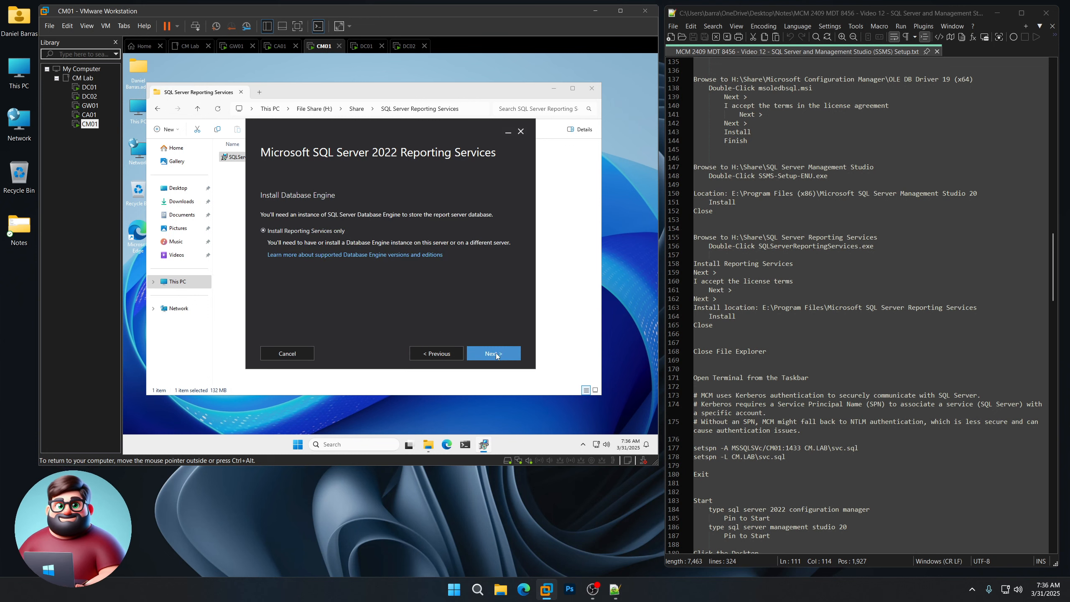
click(497, 355)
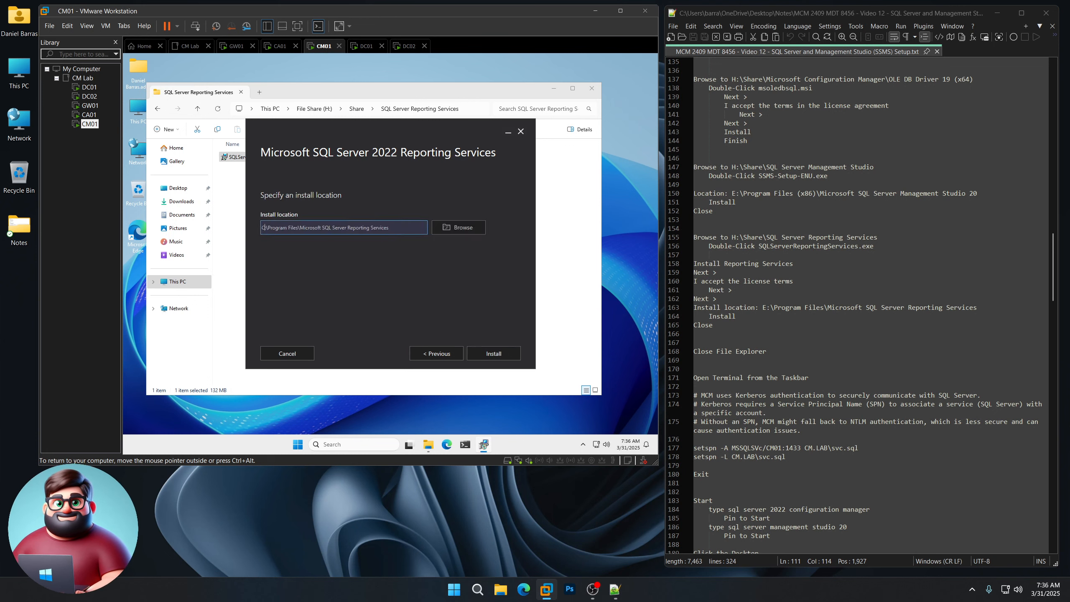
click(487, 352)
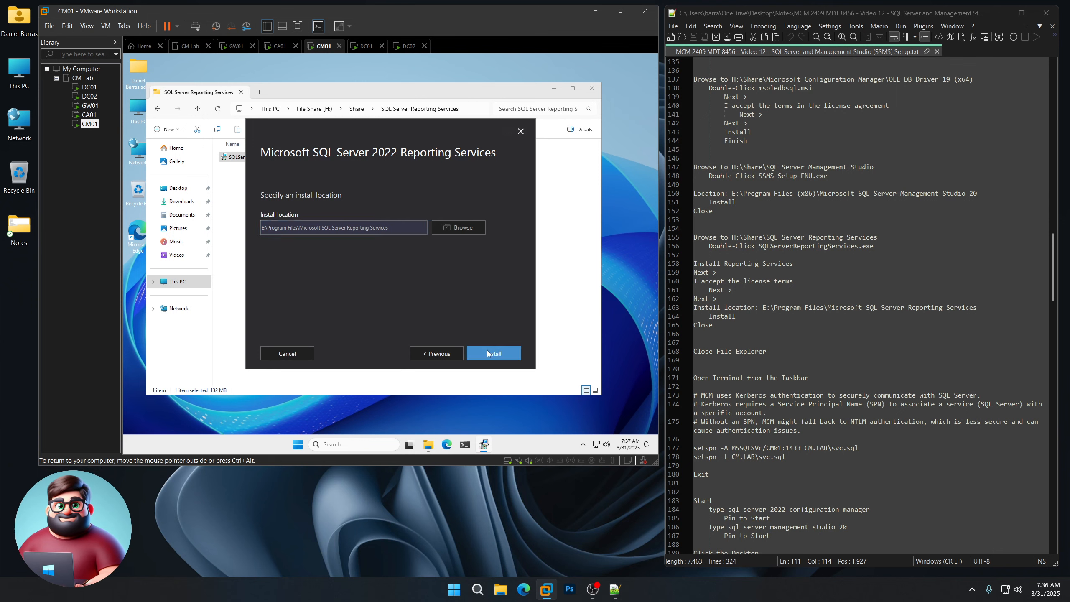
scroll(811, 315, down, 7)
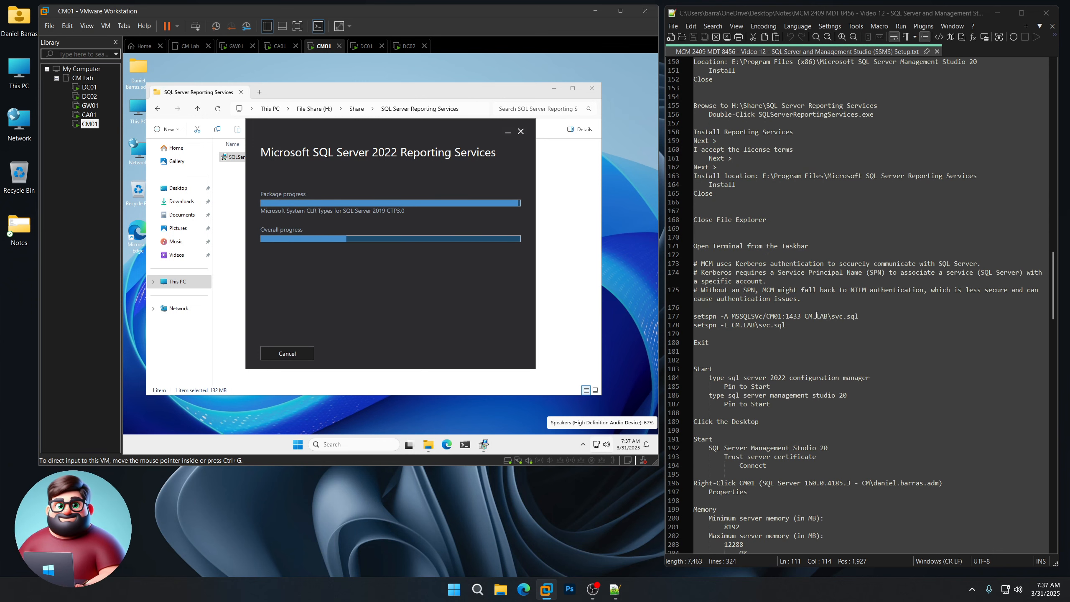
scroll(811, 316, down, 1)
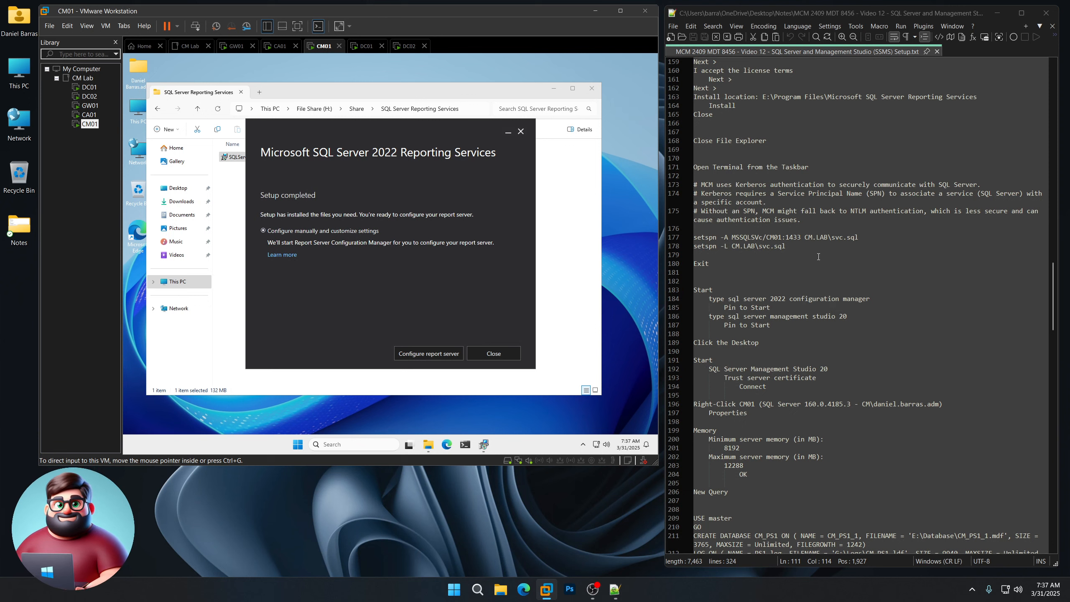
drag(832, 237, 865, 238)
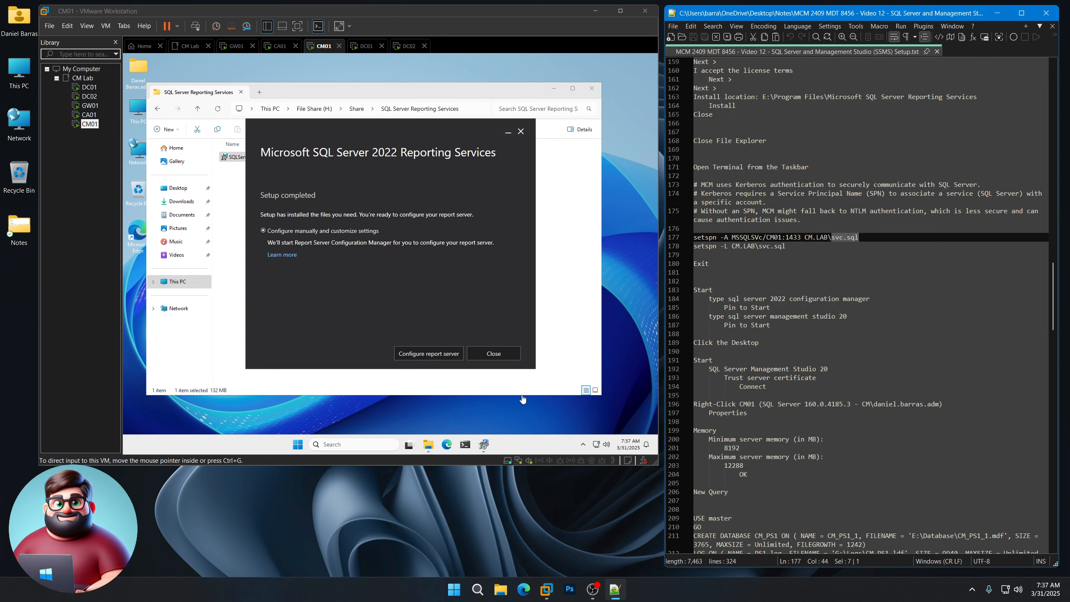
click(505, 373)
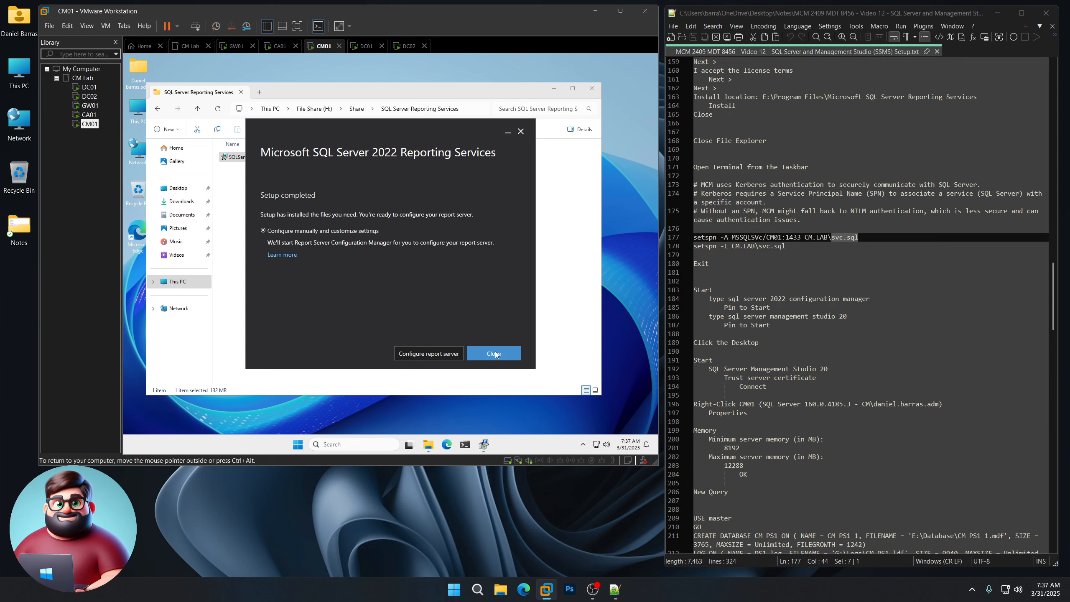
click(495, 354)
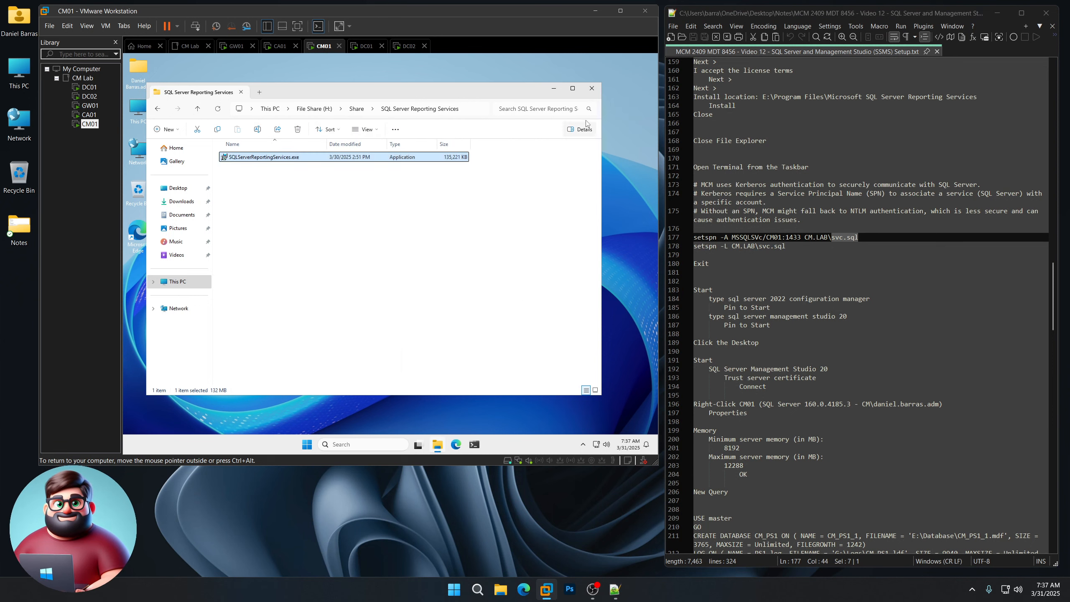
click(591, 89)
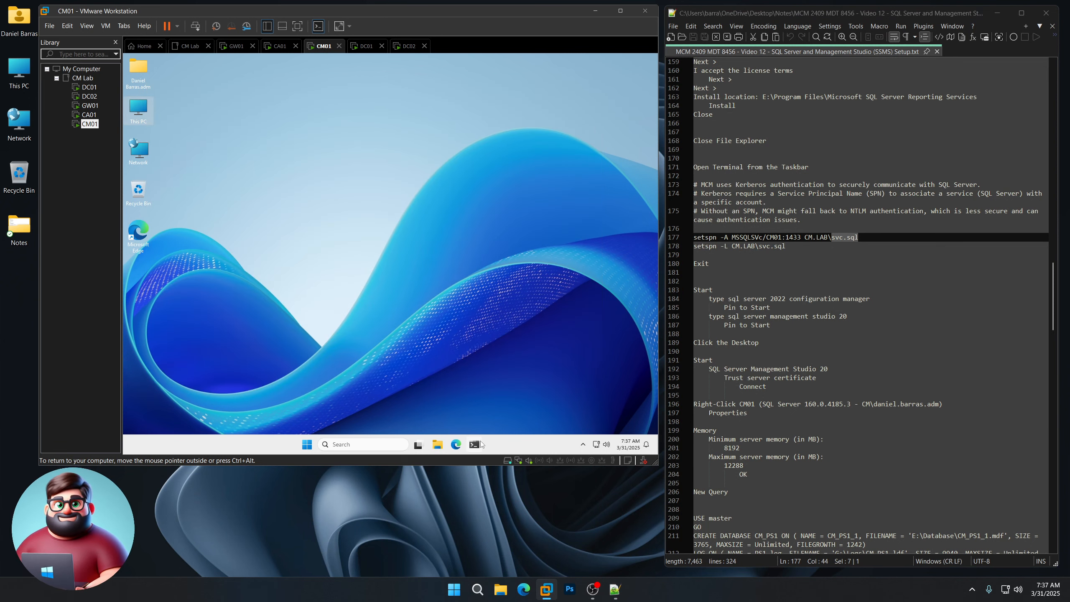
- Run the notes' setspn commands in Terminal to register MSSQLSVc/CM01:1433 for CM.LAB\svc.sql and list its SPNs, ending with Exit
click(475, 444)
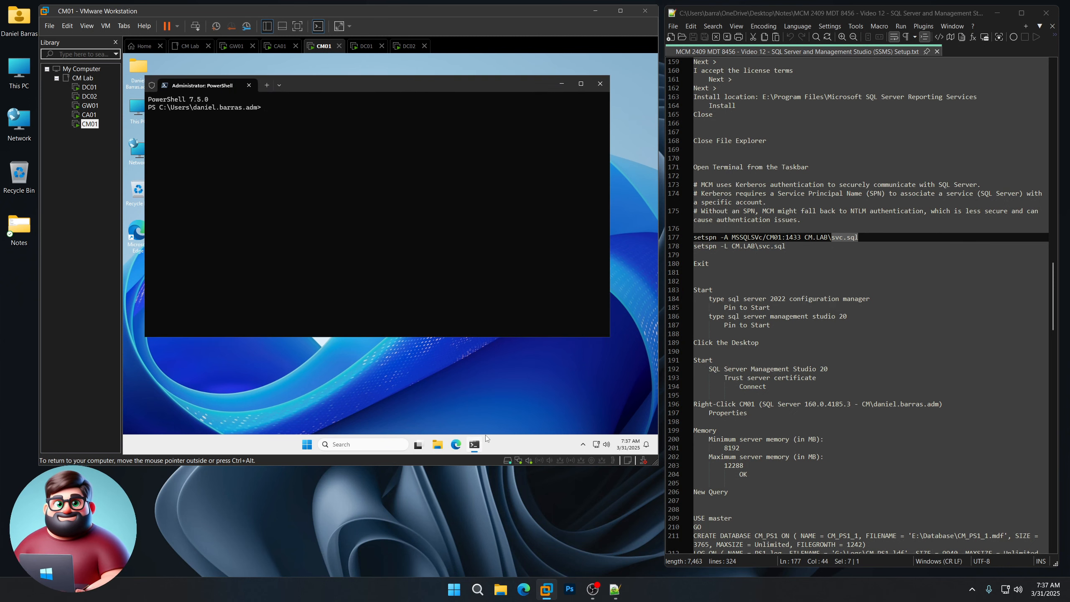
click(712, 263)
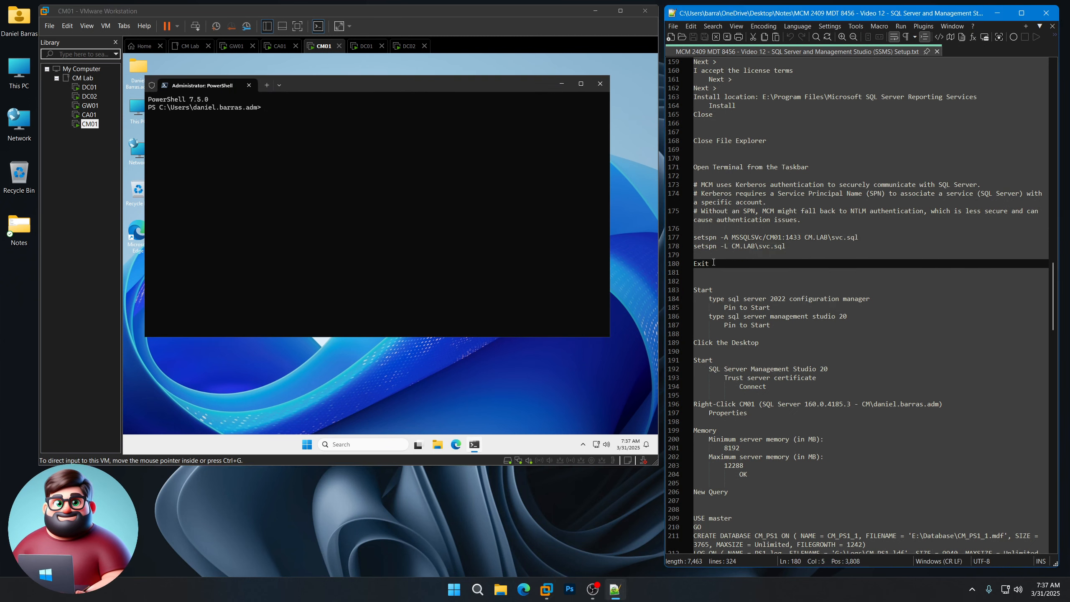
drag(713, 263, 685, 238)
right_click(719, 246)
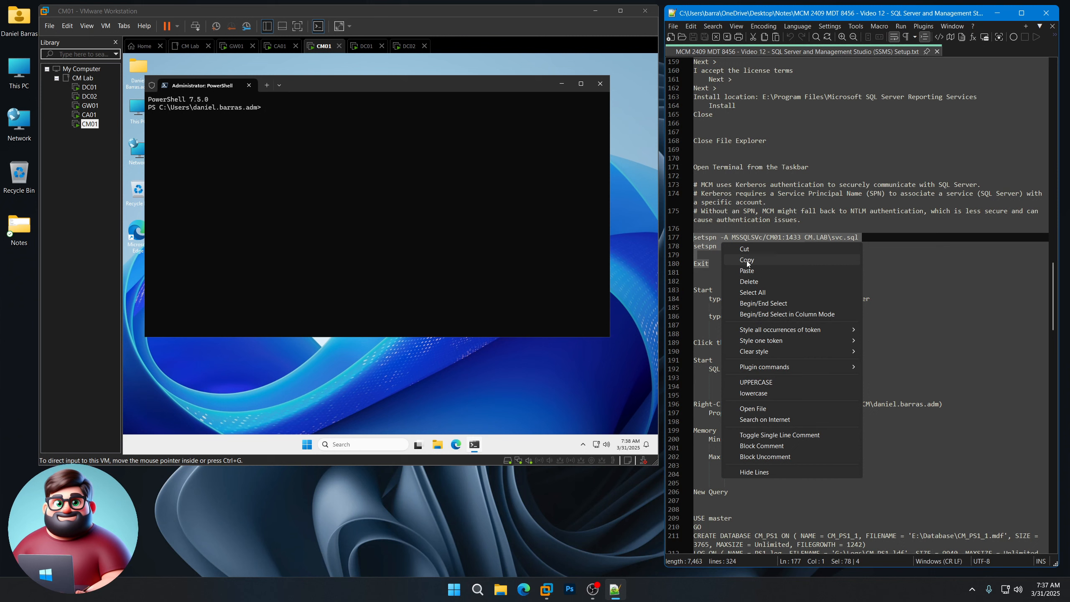
click(742, 259)
right_click(360, 166)
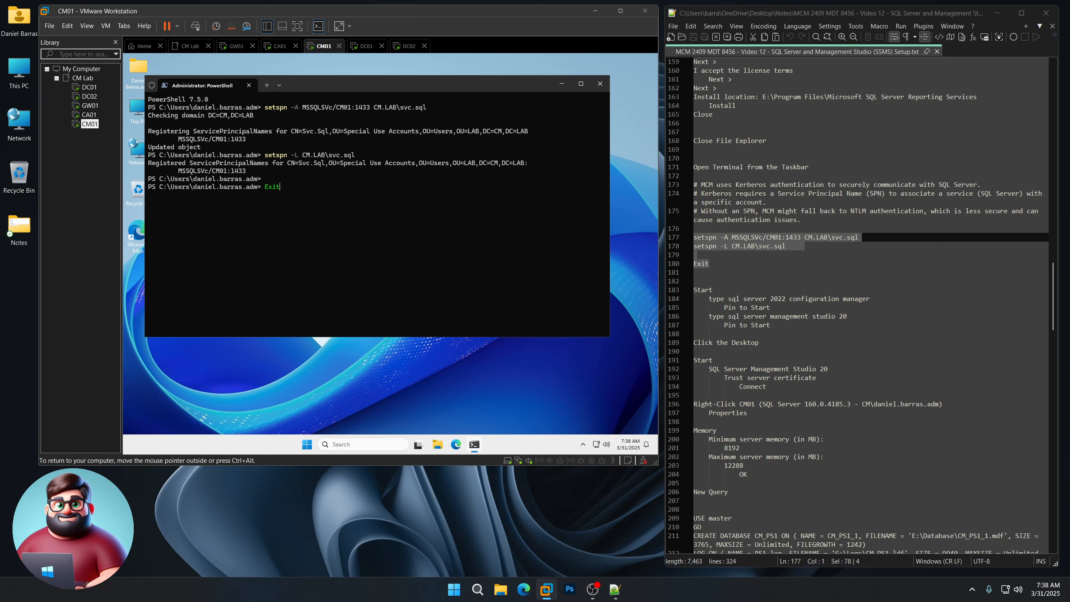
key(Return)
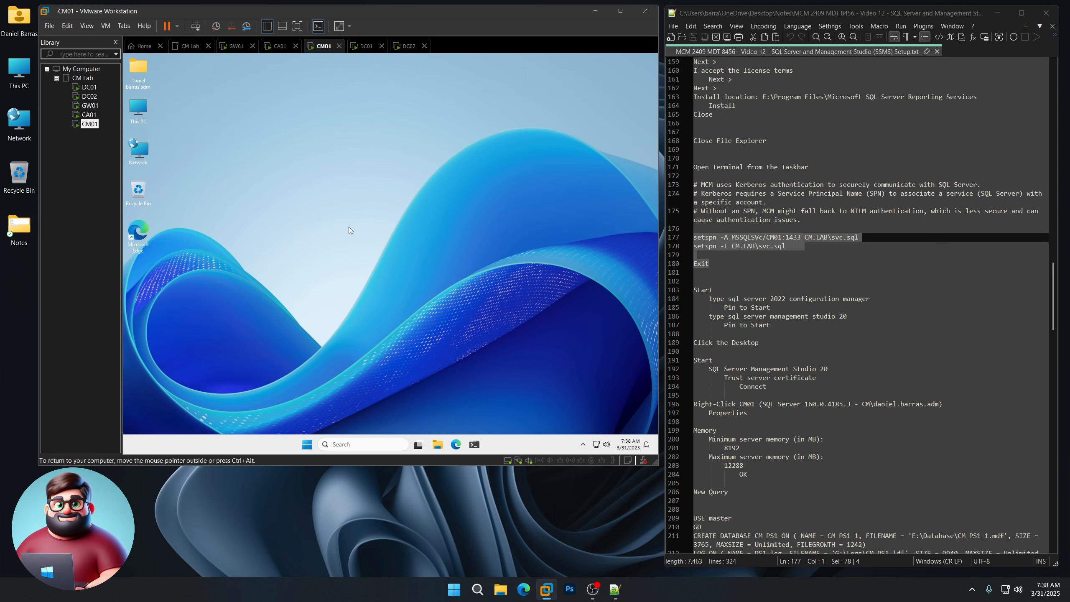
- Search for SQL Server 2022 Configuration Manager and pin it to Start
click(307, 445)
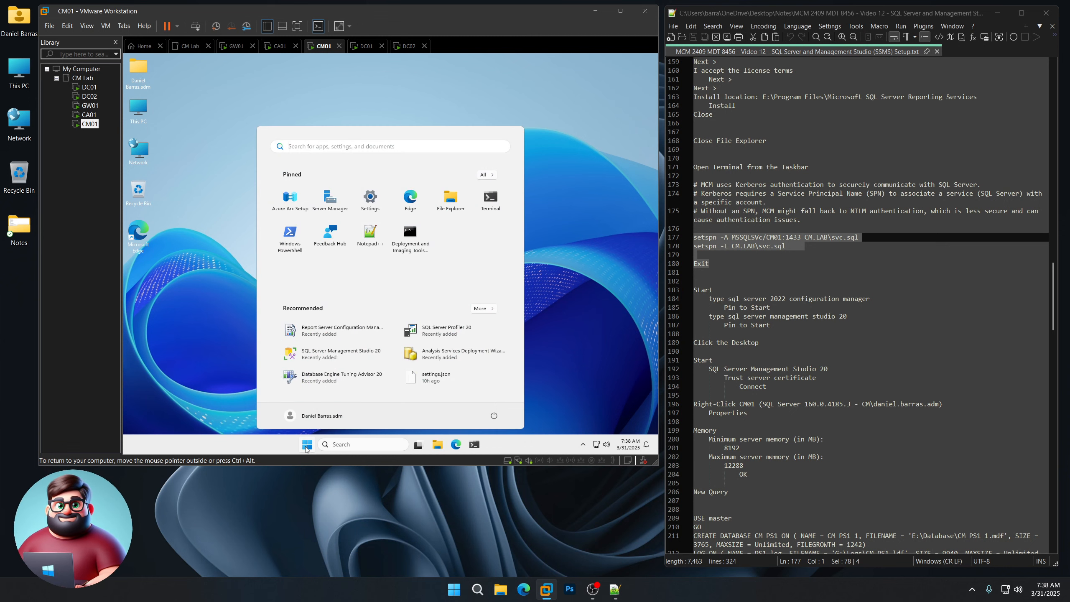
text(sql server 20922)
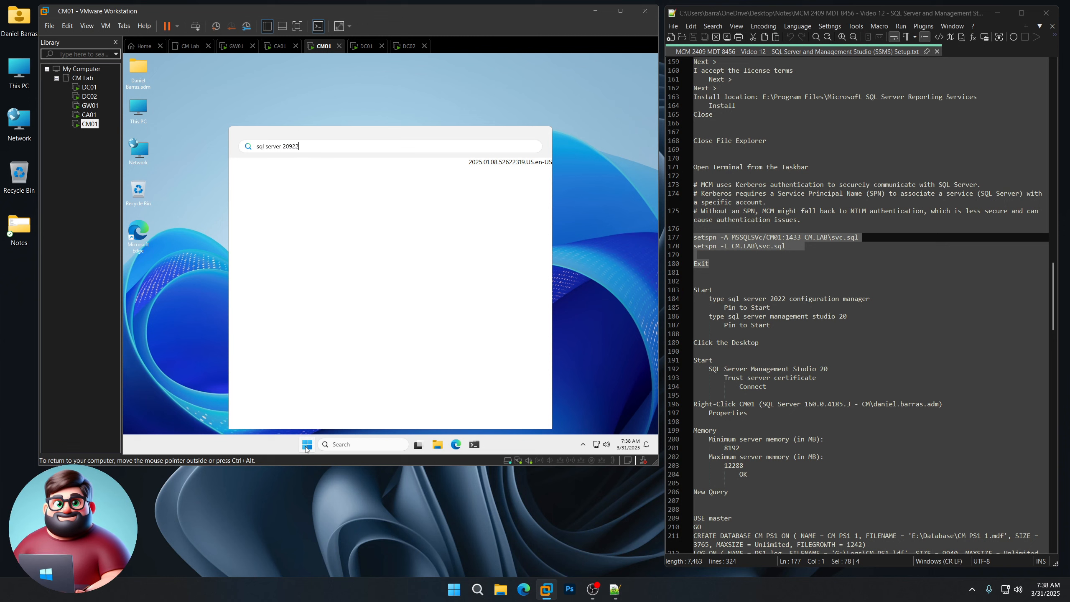
key(BackSpace)
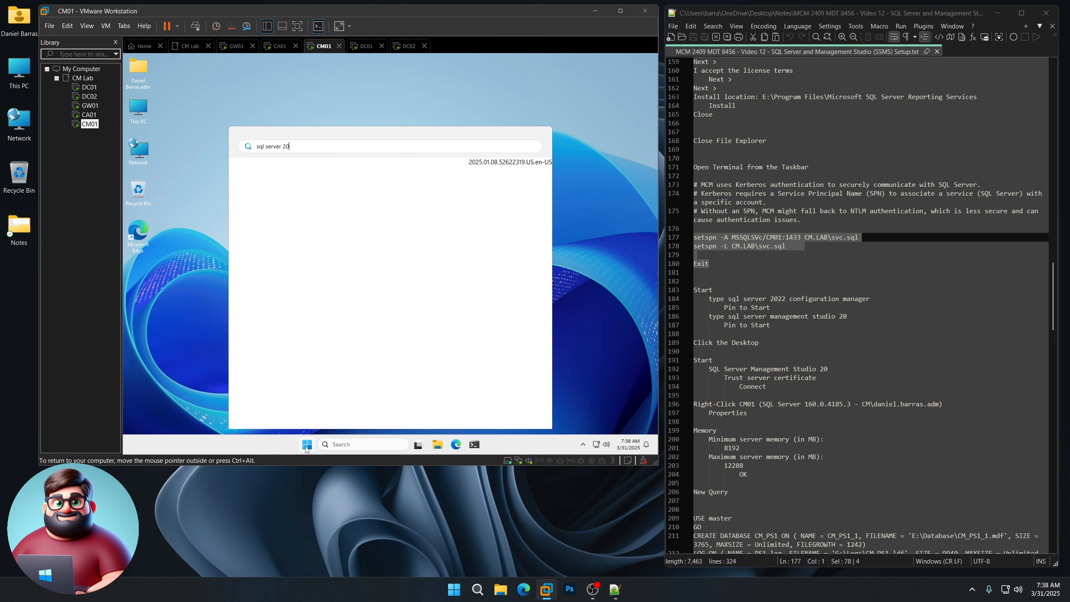
text(22 configu)
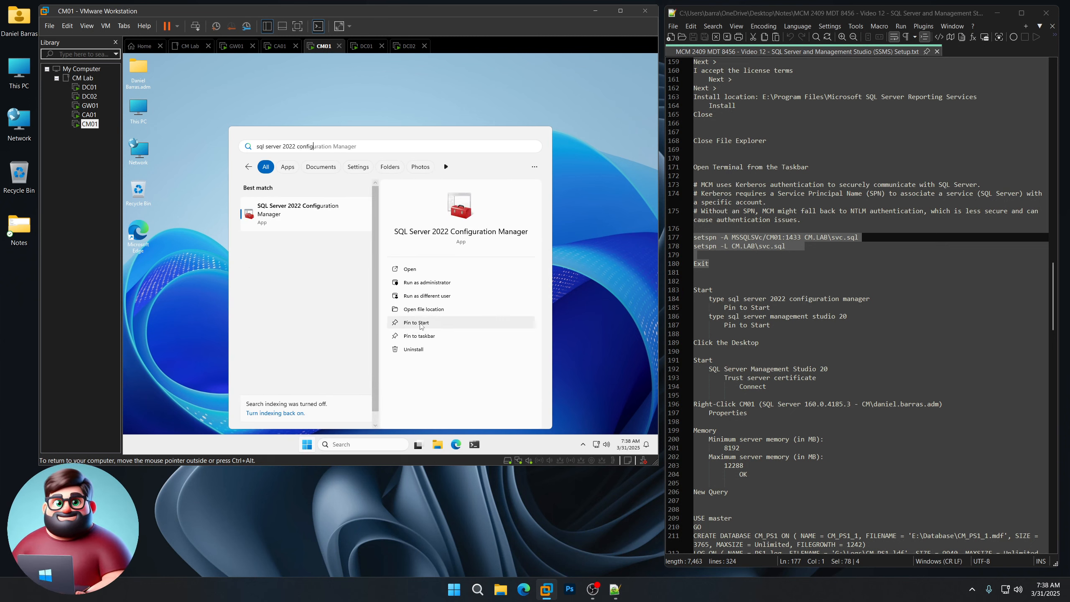
click(416, 322)
- Search for SQL Server Management Studio 20 and pin it to Start
key(ctrl+a)
text(sql server manage)
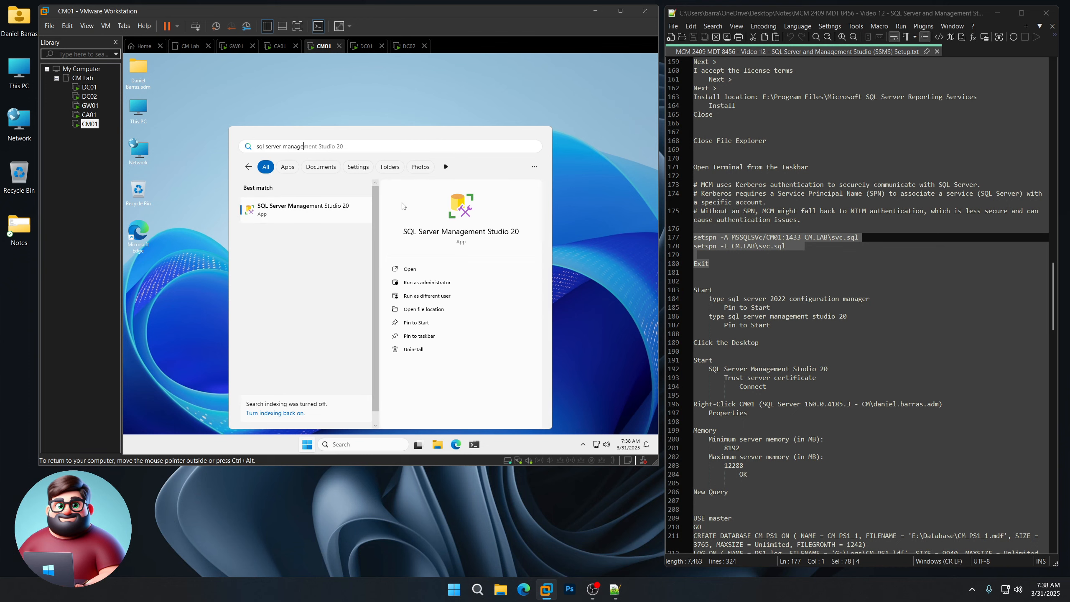
click(417, 322)
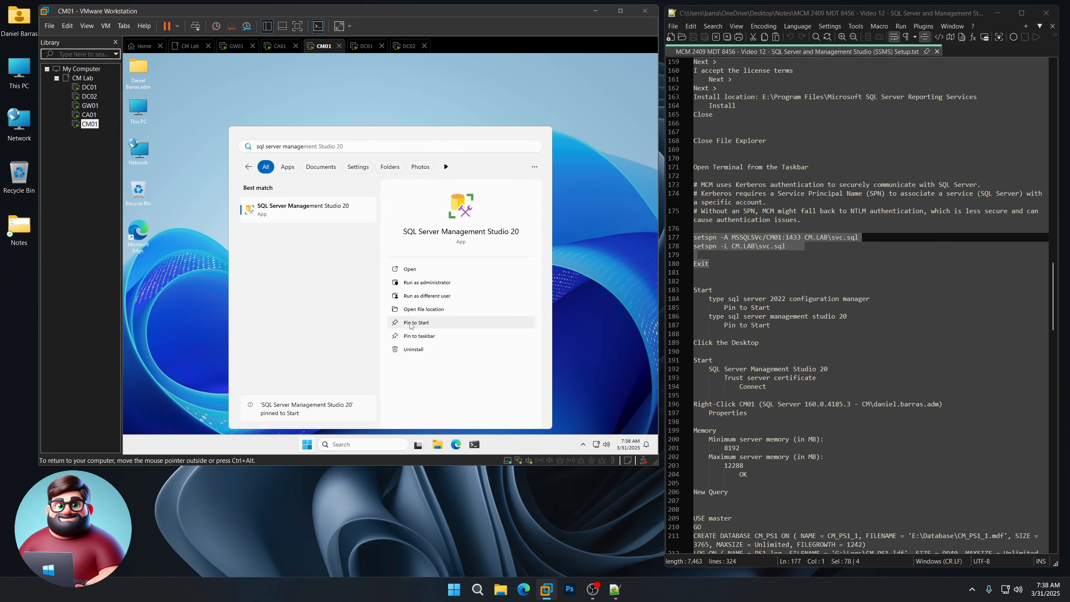
click(585, 325)
- Launch SQL Server Management Studio 20 and check the server memory settings listed in the setup notes
click(307, 450)
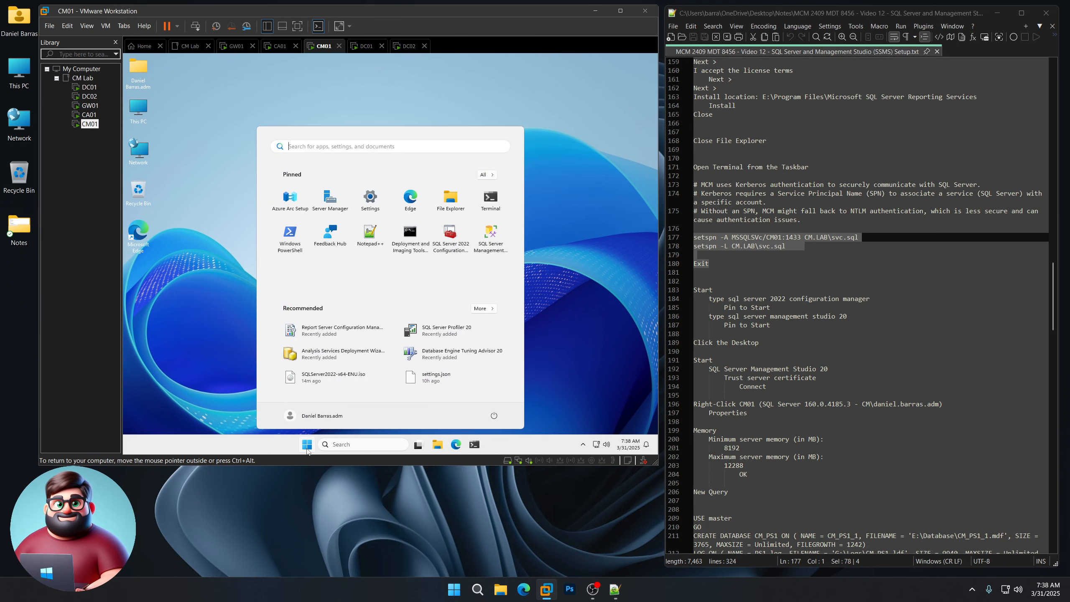
click(492, 247)
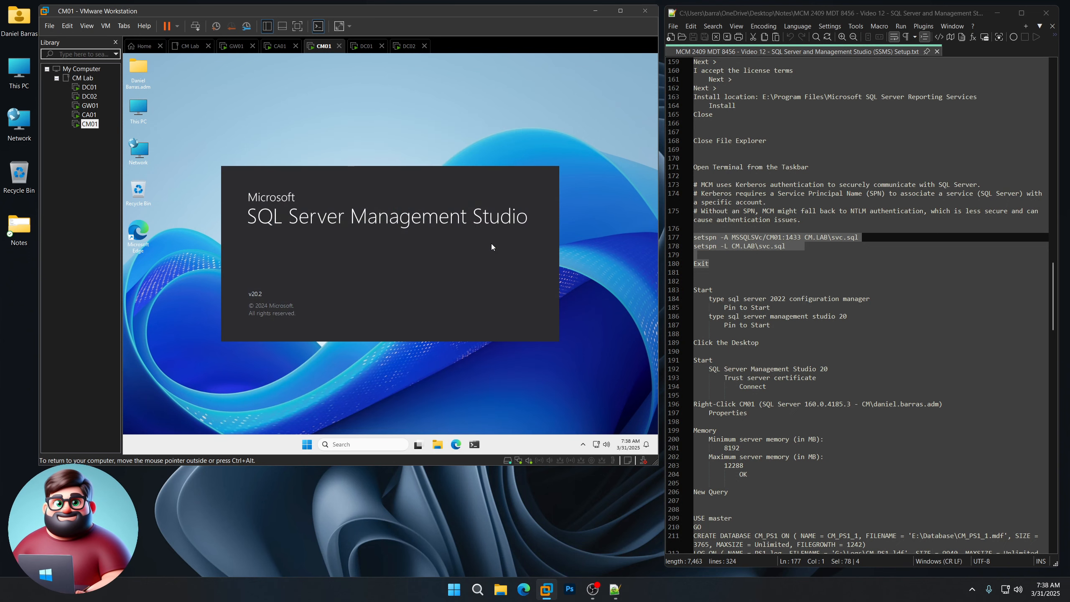
scroll(810, 342, down, 10)
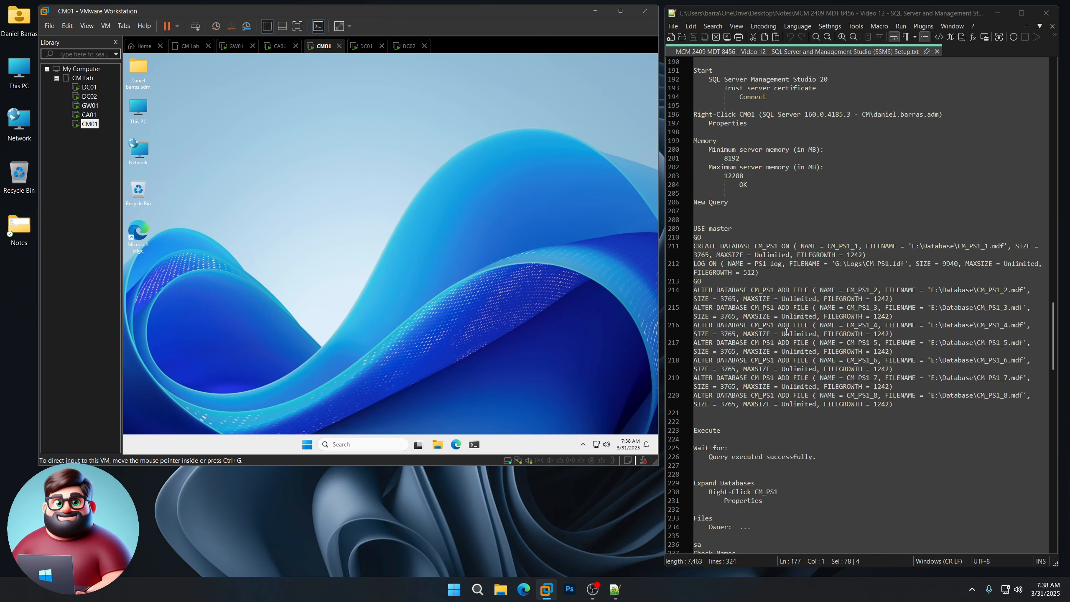
drag(740, 159, 724, 176)
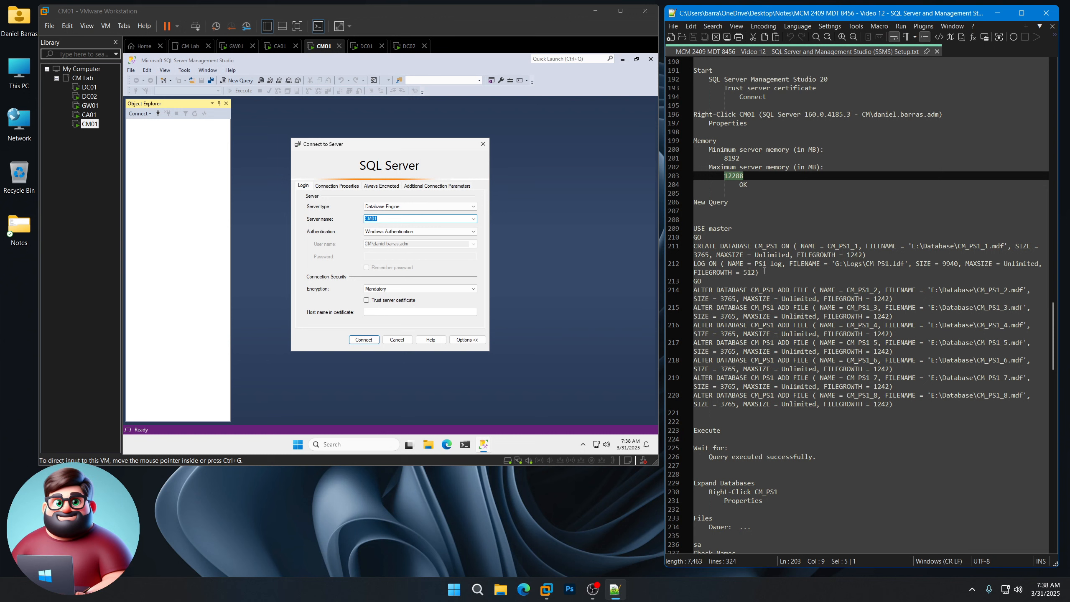
- Review the database file sizes in the notes and connect to the CM01 database engine with the server certificate trusted
double_click(945, 266)
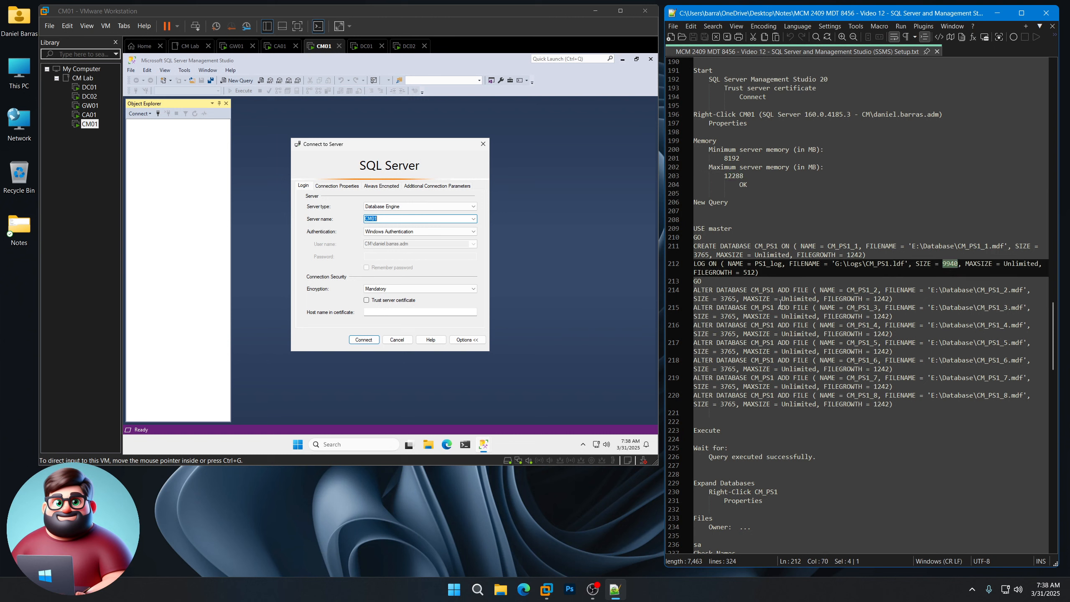
double_click(727, 299)
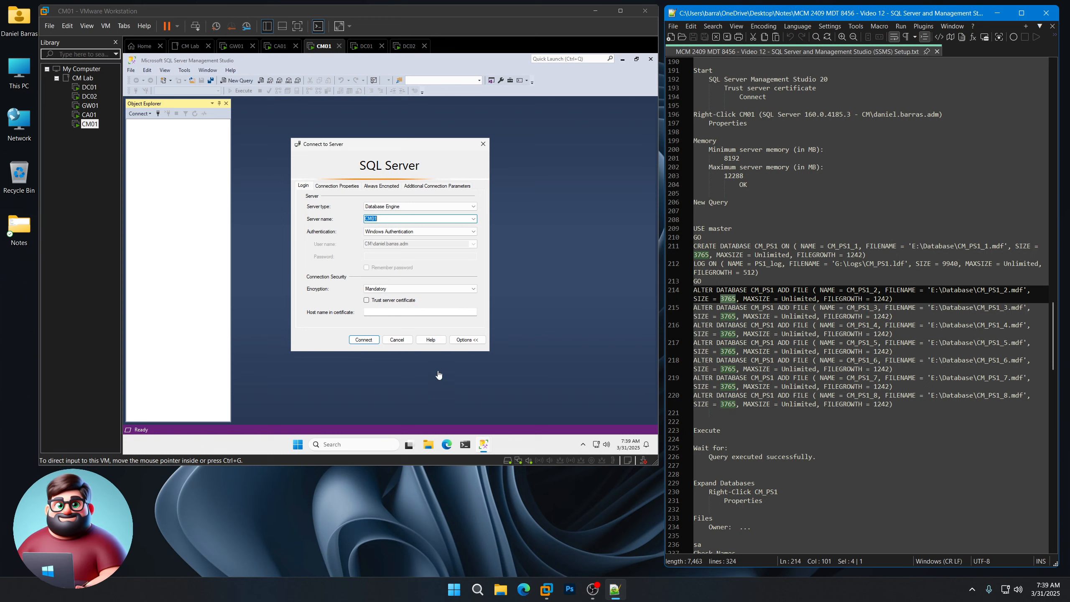
click(366, 302)
click(368, 300)
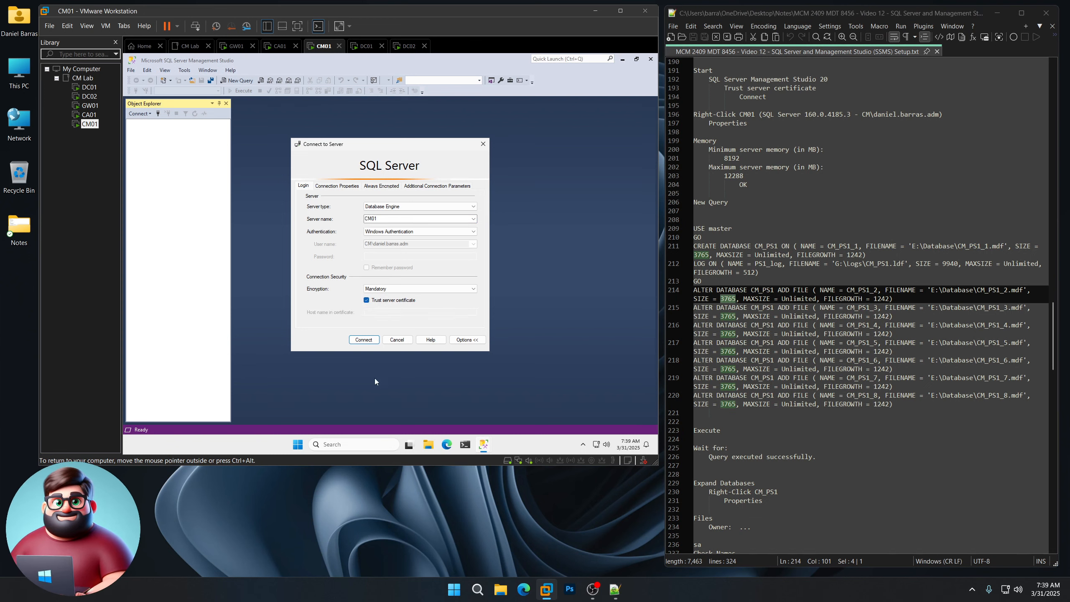
click(365, 340)
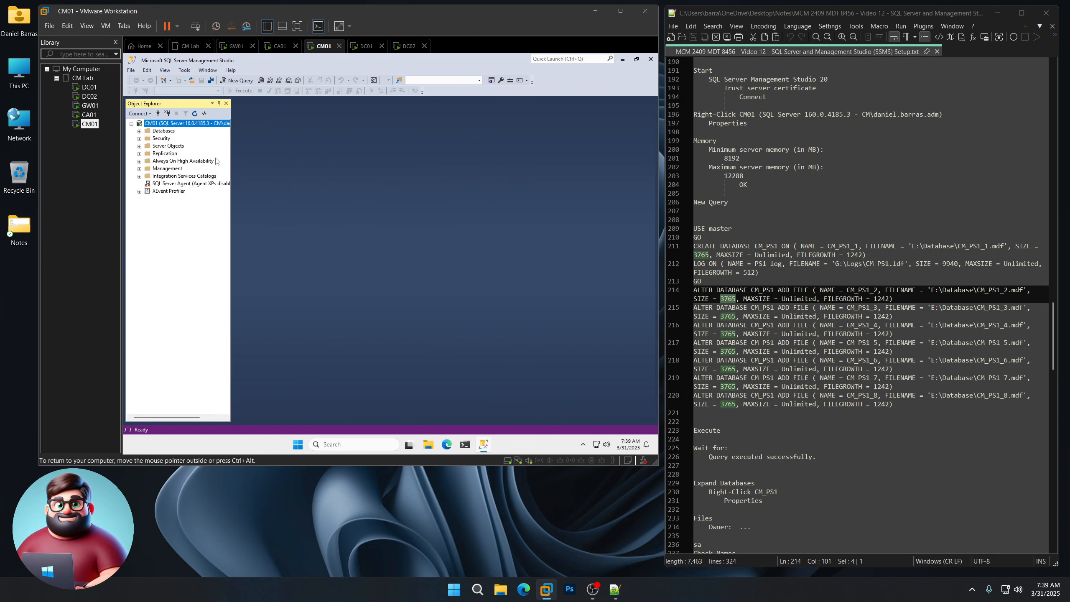
- Set CM01's minimum server memory to 8192 MB and its maximum server memory to 12288 MB in the server properties
drag(747, 123, 694, 114)
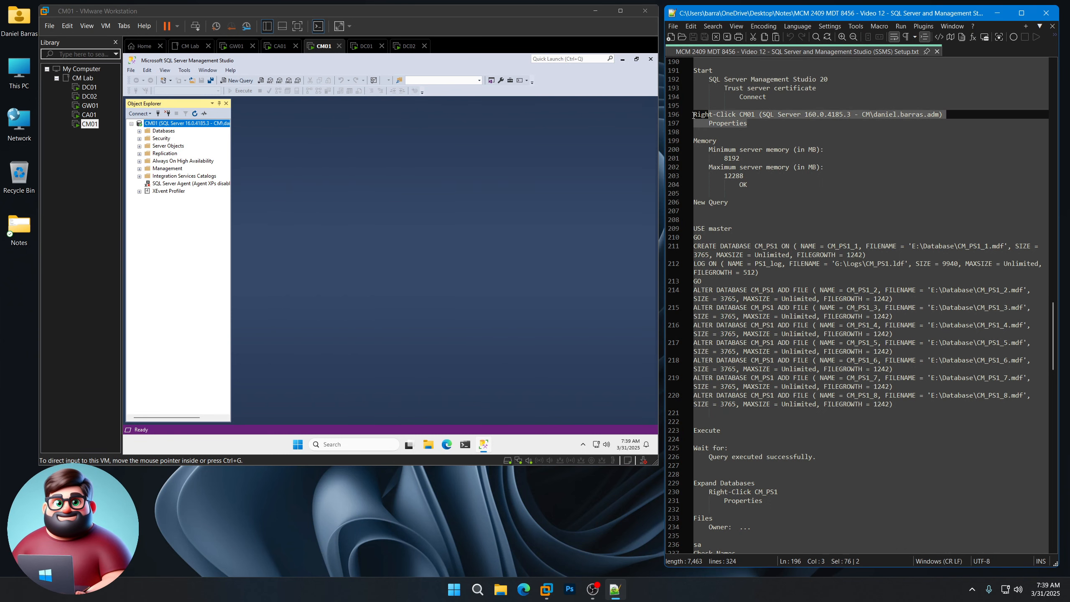
right_click(170, 124)
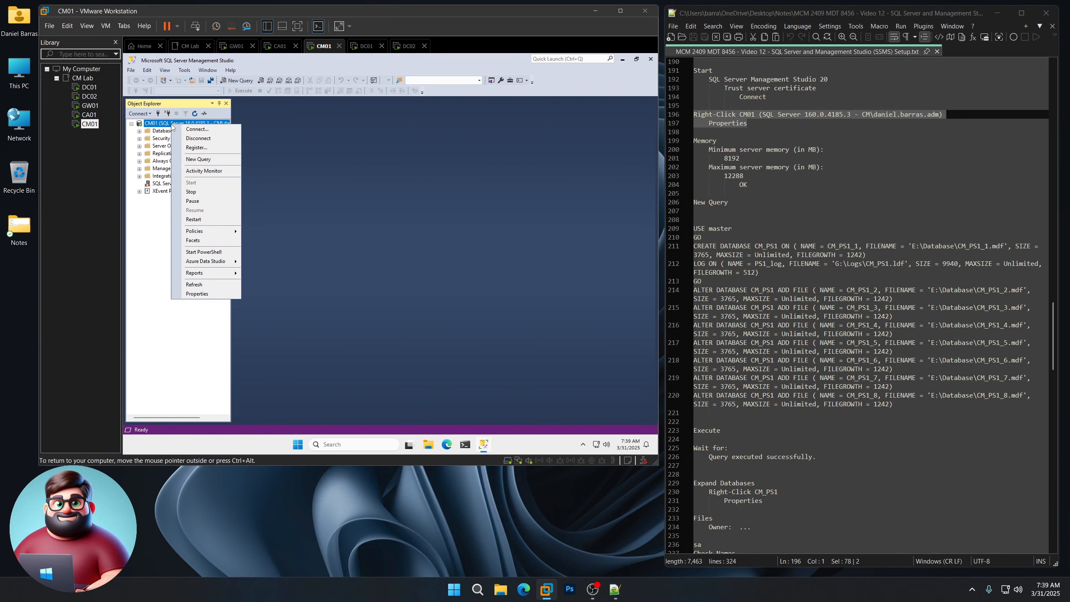
click(201, 292)
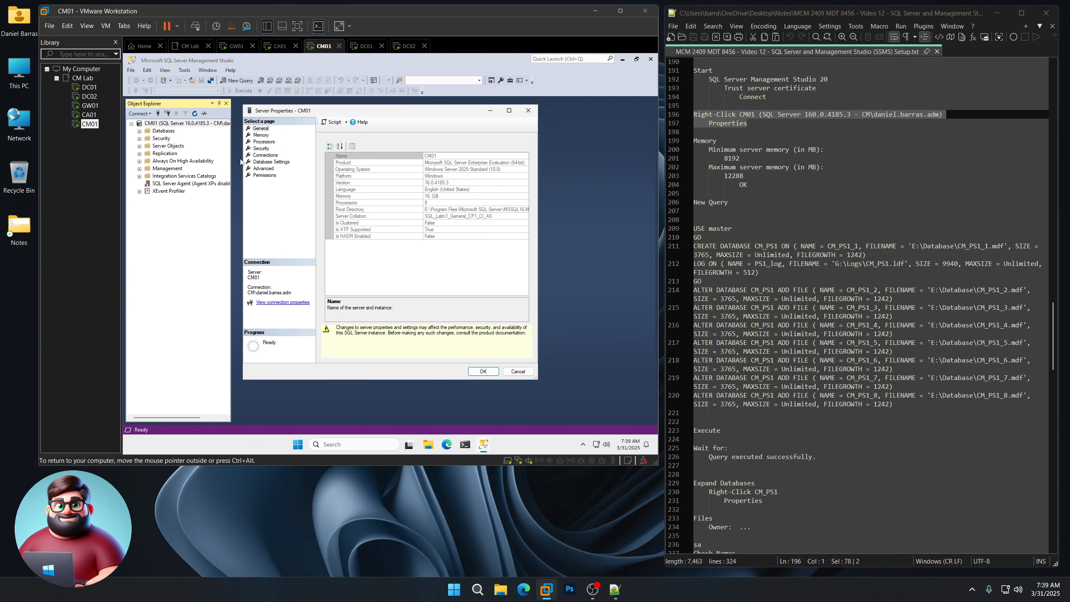
click(261, 136)
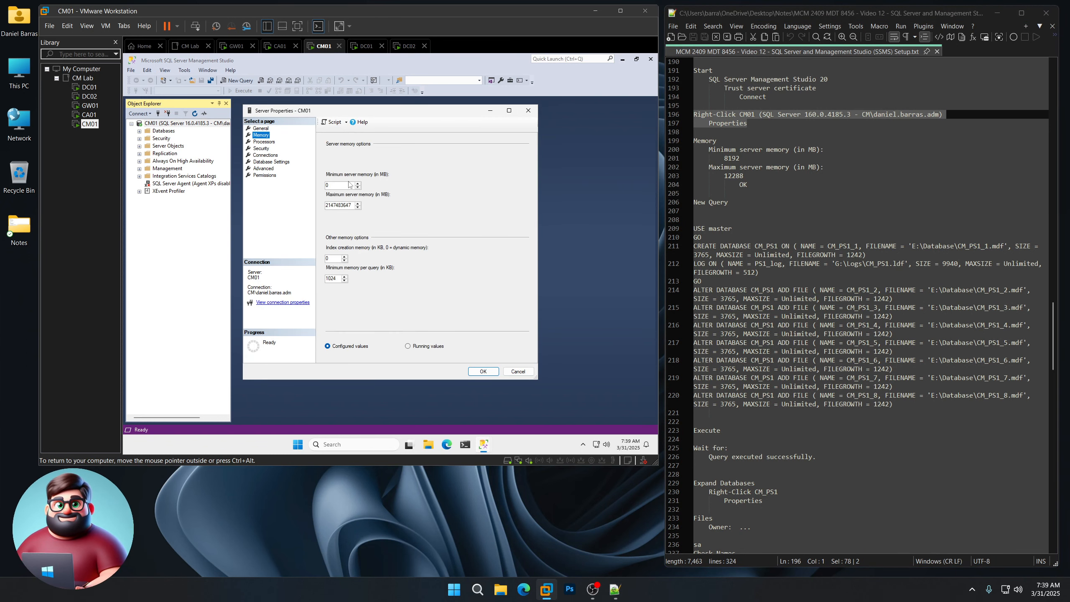
text(8192)
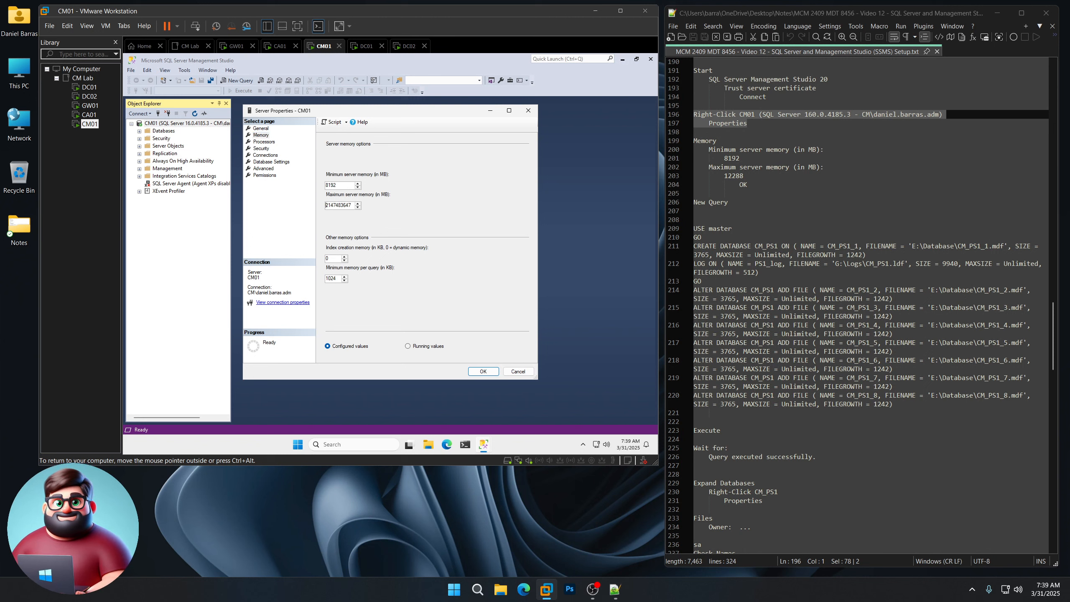
double_click(325, 205)
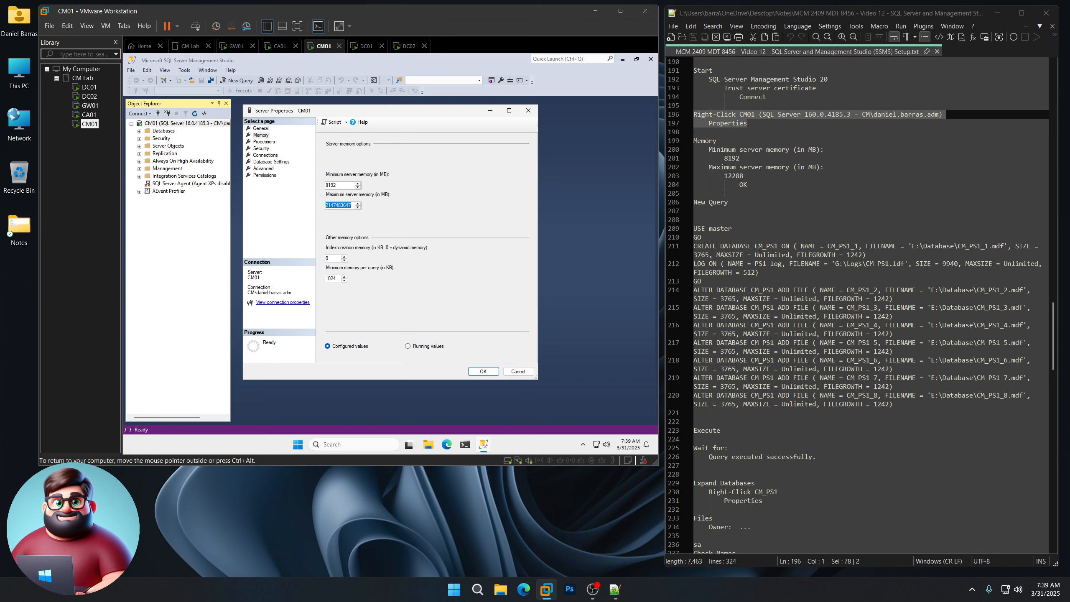
text(12288)
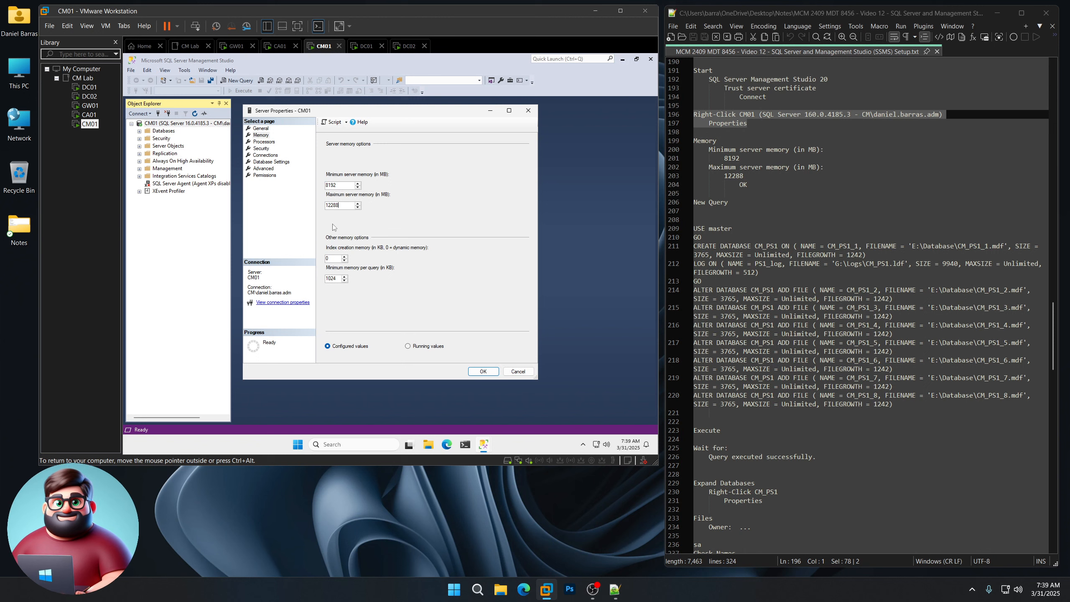
click(483, 371)
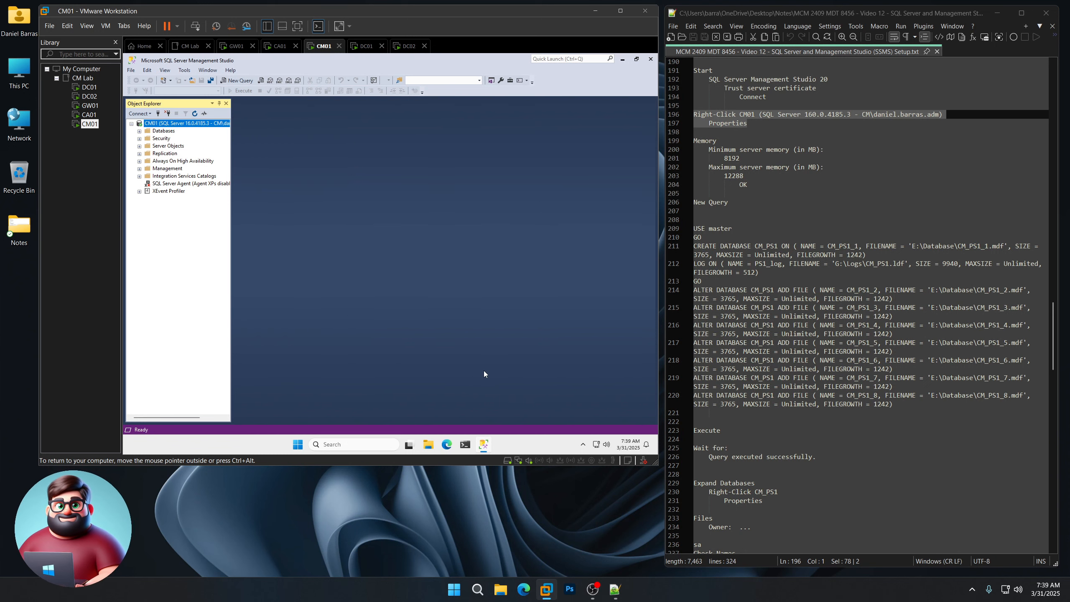
- Copy the CM_PS1 database creation script from the notes into a new query and execute it against master
click(240, 81)
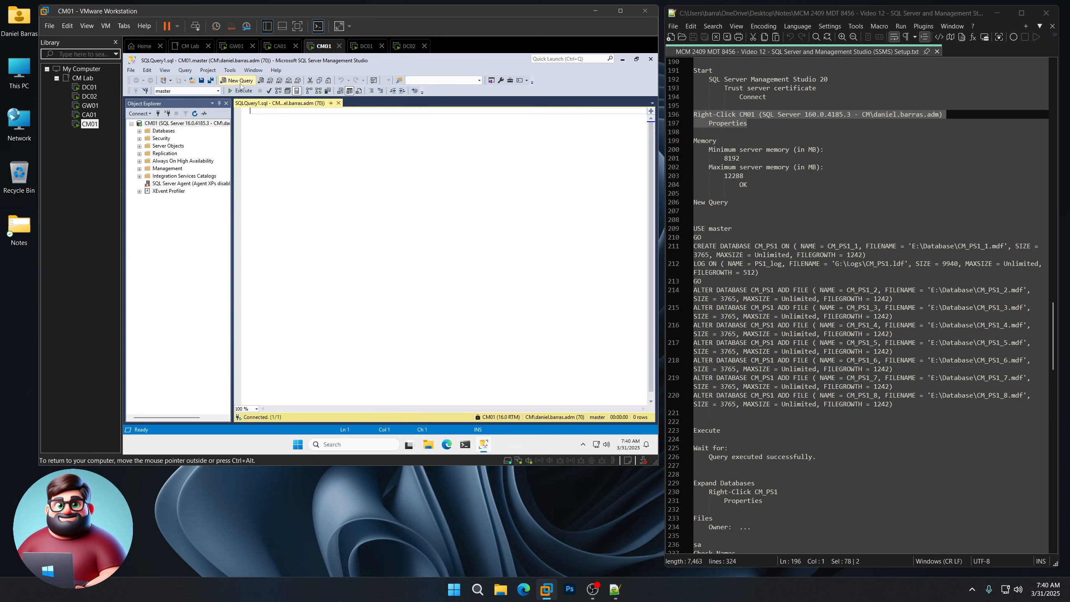
drag(698, 414, 674, 229)
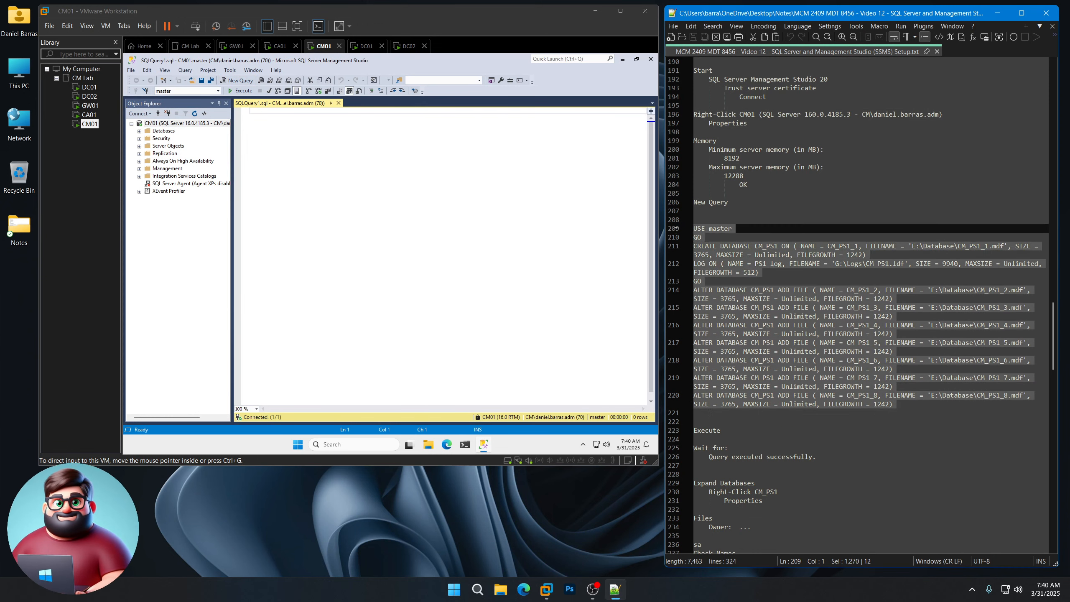
right_click(723, 253)
click(744, 274)
click(311, 158)
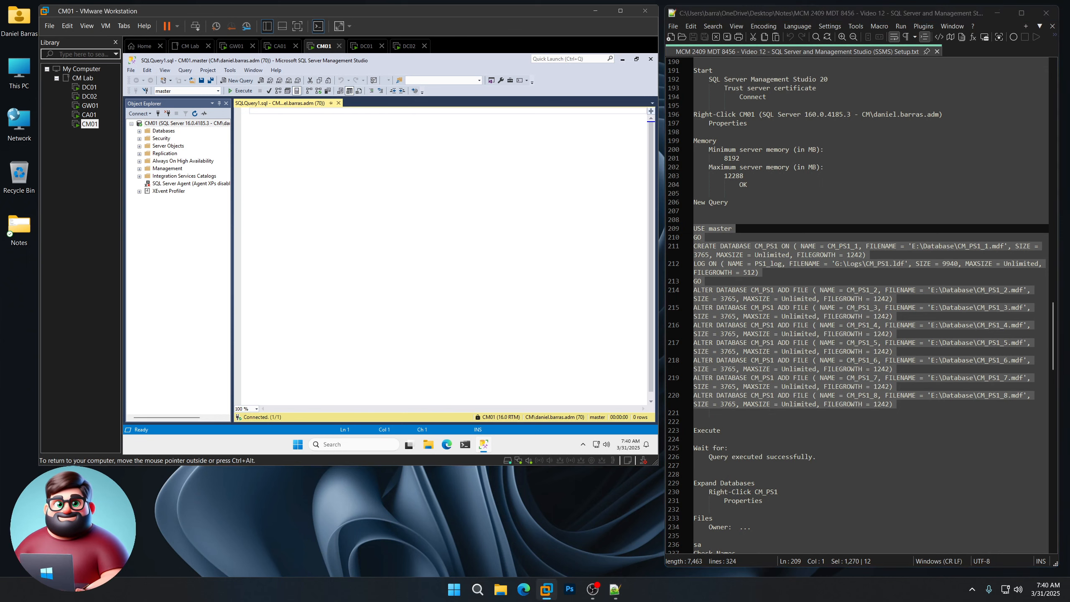
key(ctrl+v)
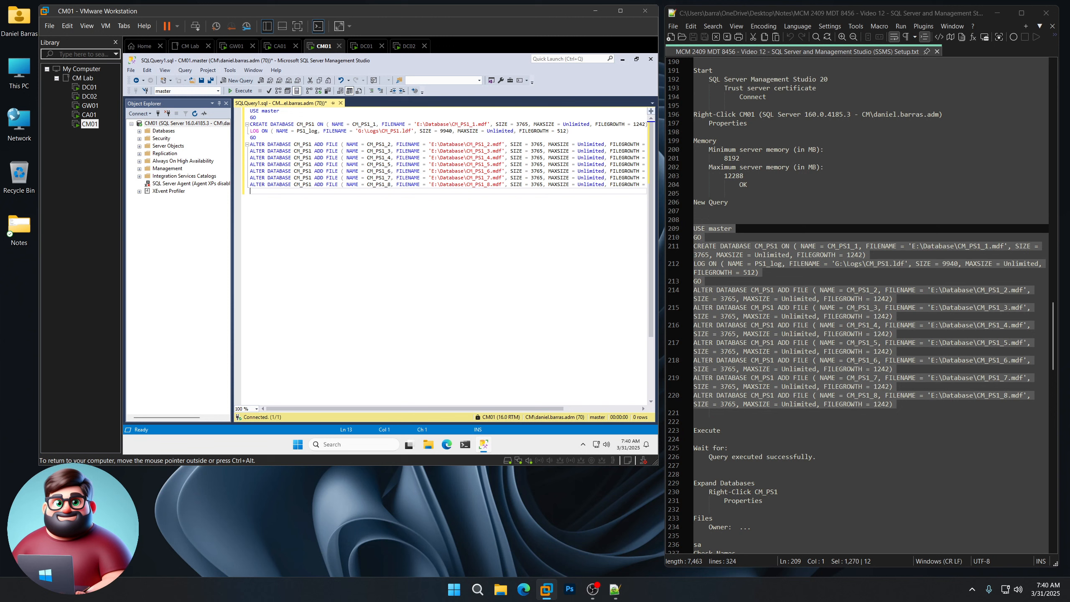
click(239, 90)
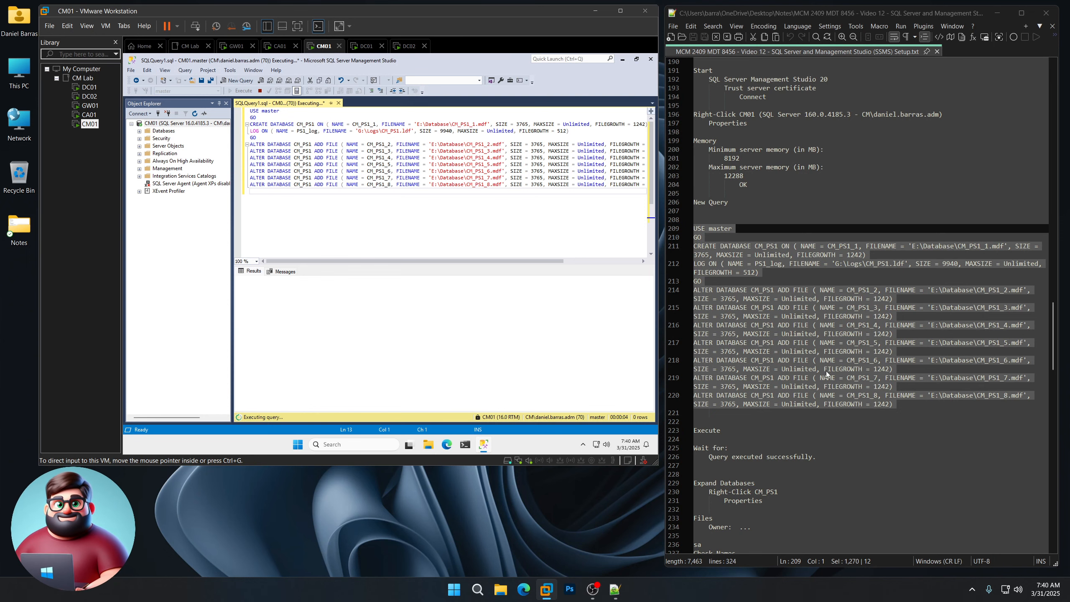
- Change the owner of the CM_PS1 database to sa in its file properties, checking the name before accepting it
scroll(788, 383, down, 9)
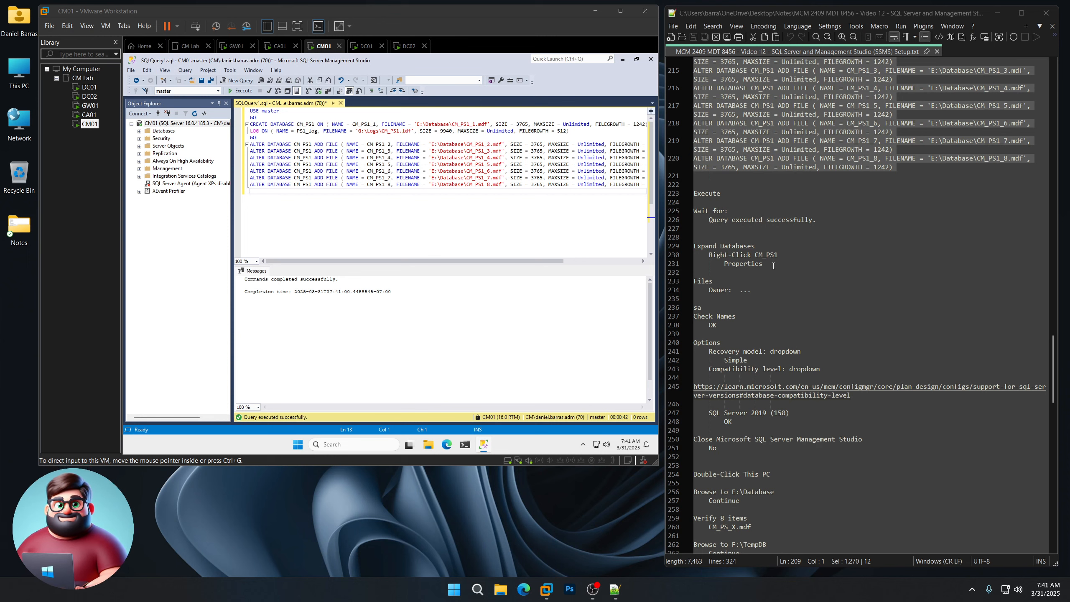
scroll(773, 265, down, 2)
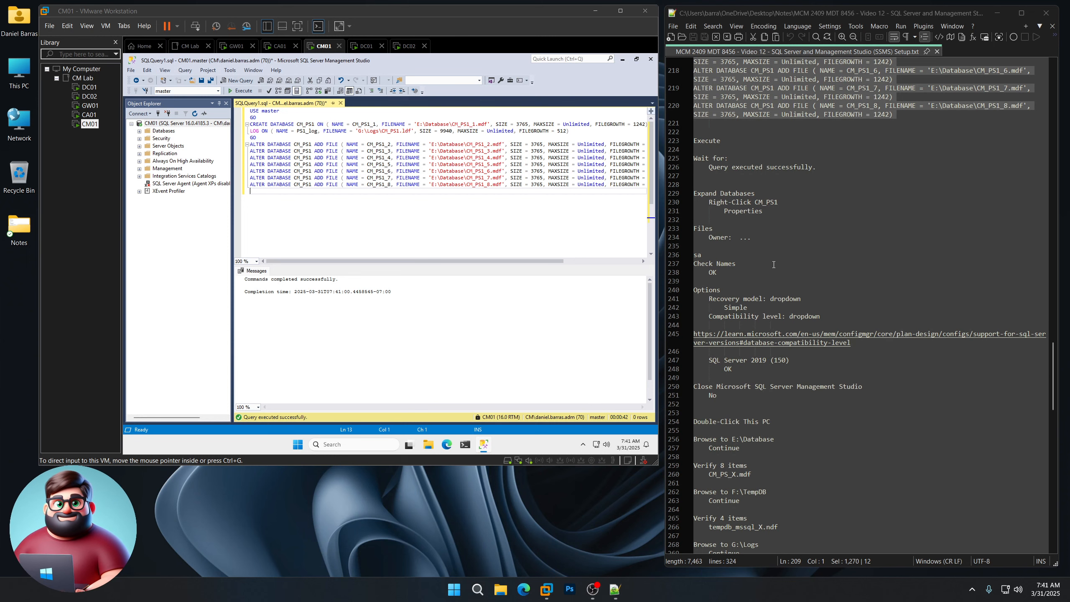
click(139, 131)
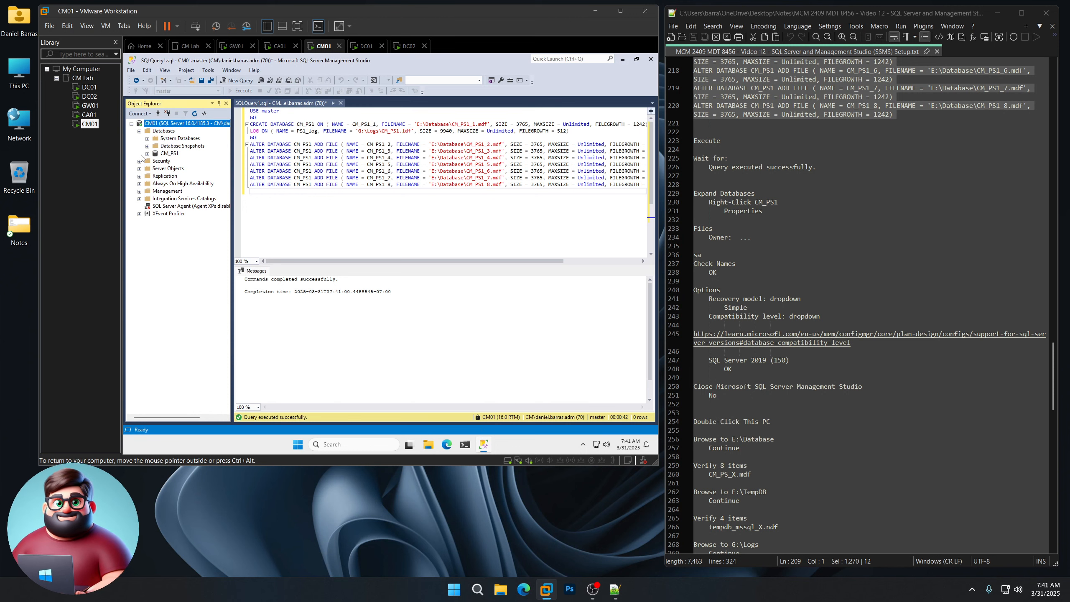
click(168, 154)
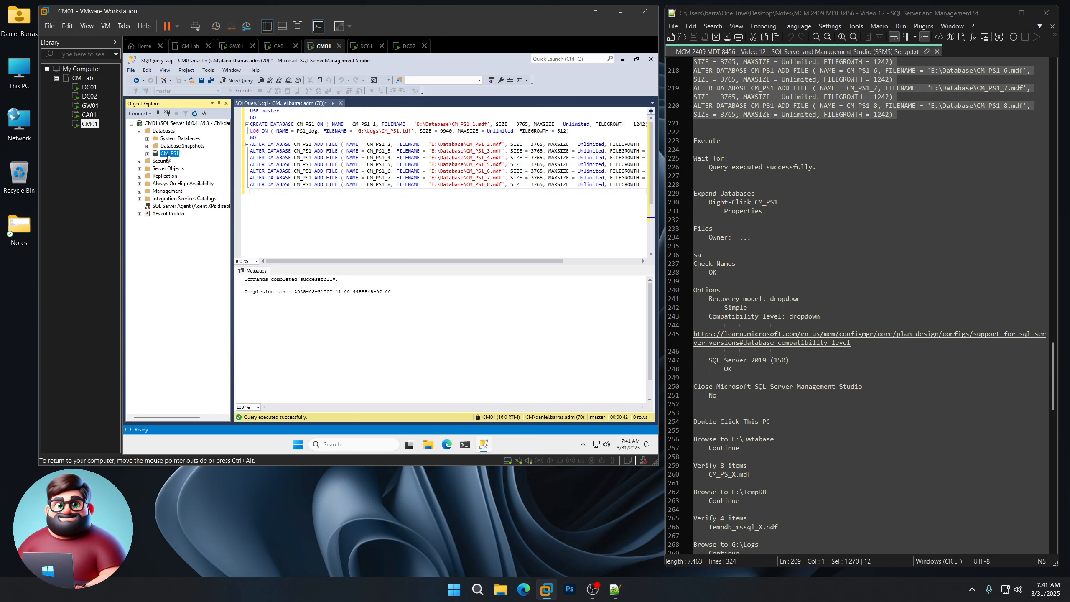
right_click(168, 154)
click(199, 300)
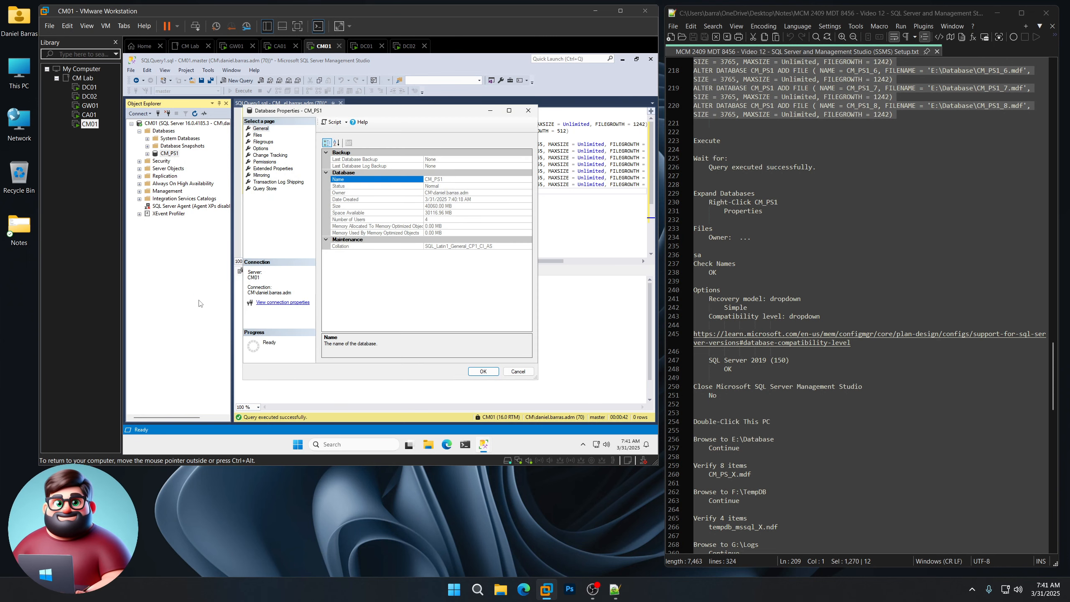
click(257, 136)
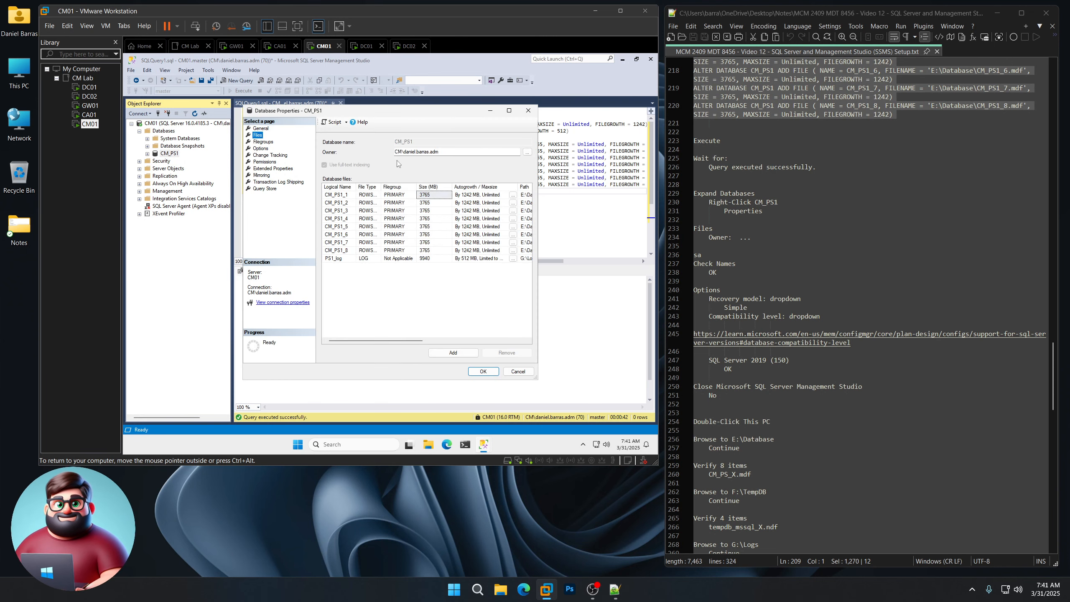
click(527, 152)
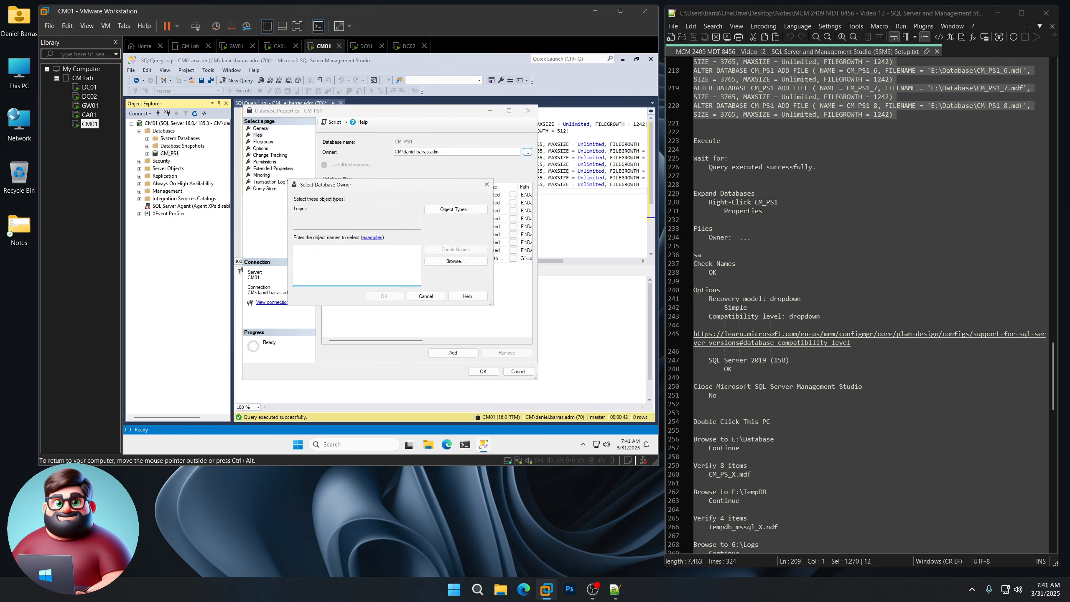
text(sa)
click(455, 249)
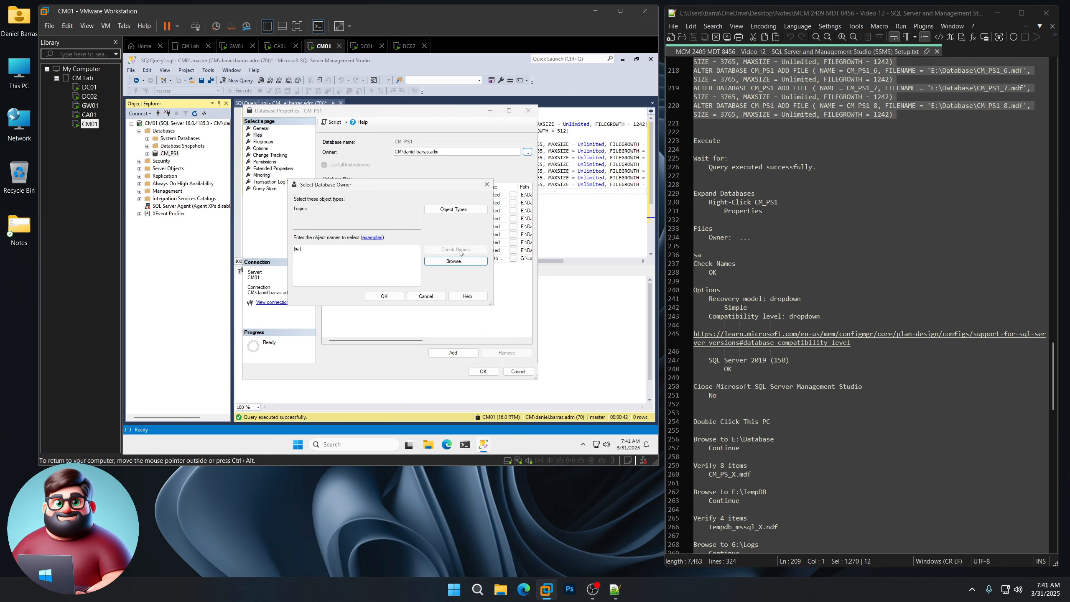
click(391, 297)
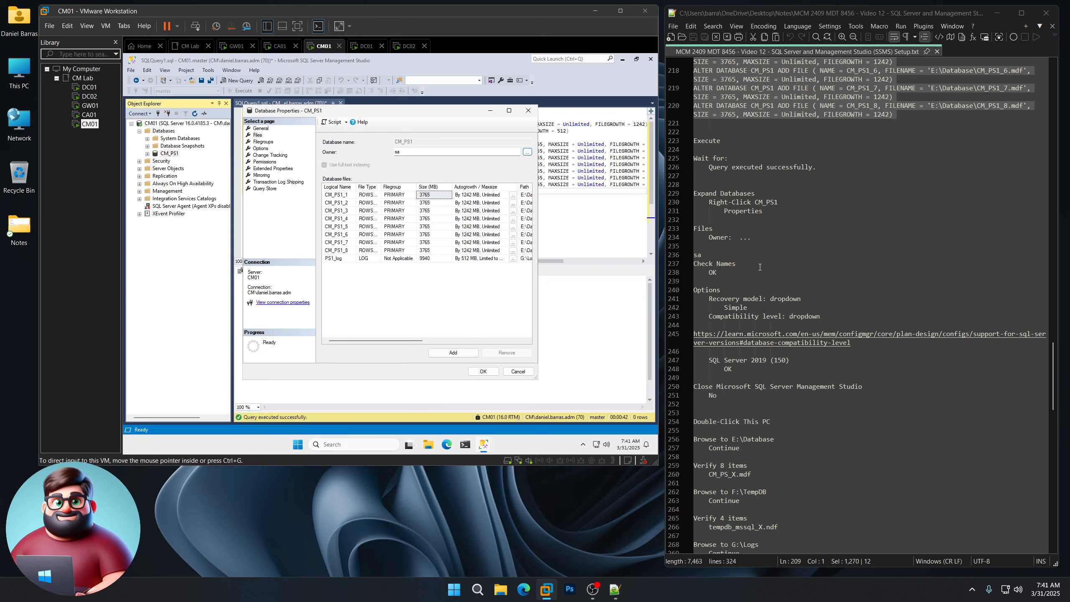
- Set the recovery model of the CM_PS1 database to Simple in its options
scroll(760, 272, down, 3)
scroll(771, 314, down, 2)
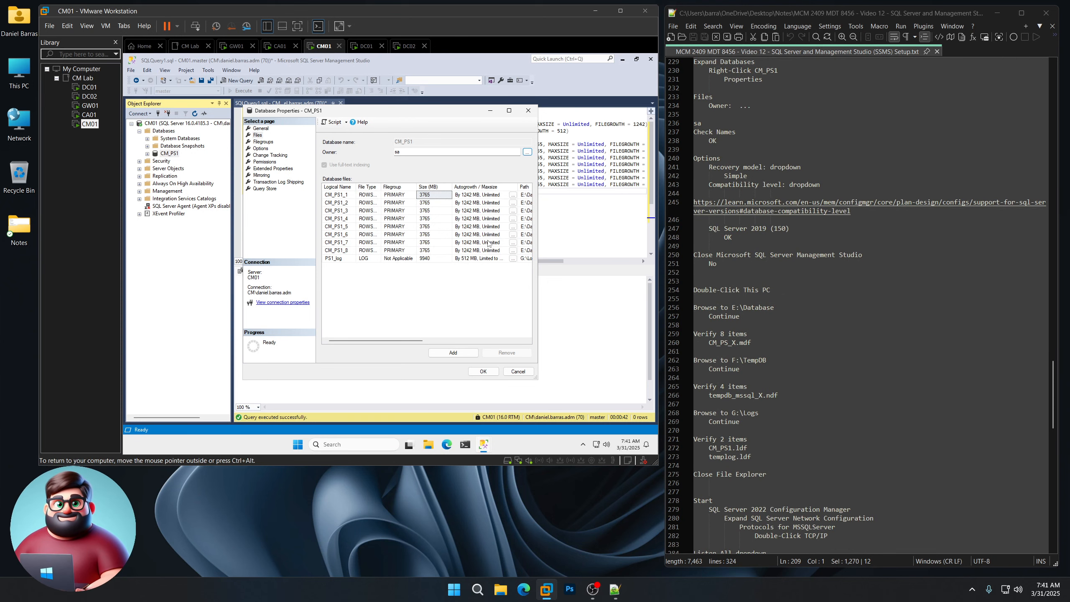
click(261, 148)
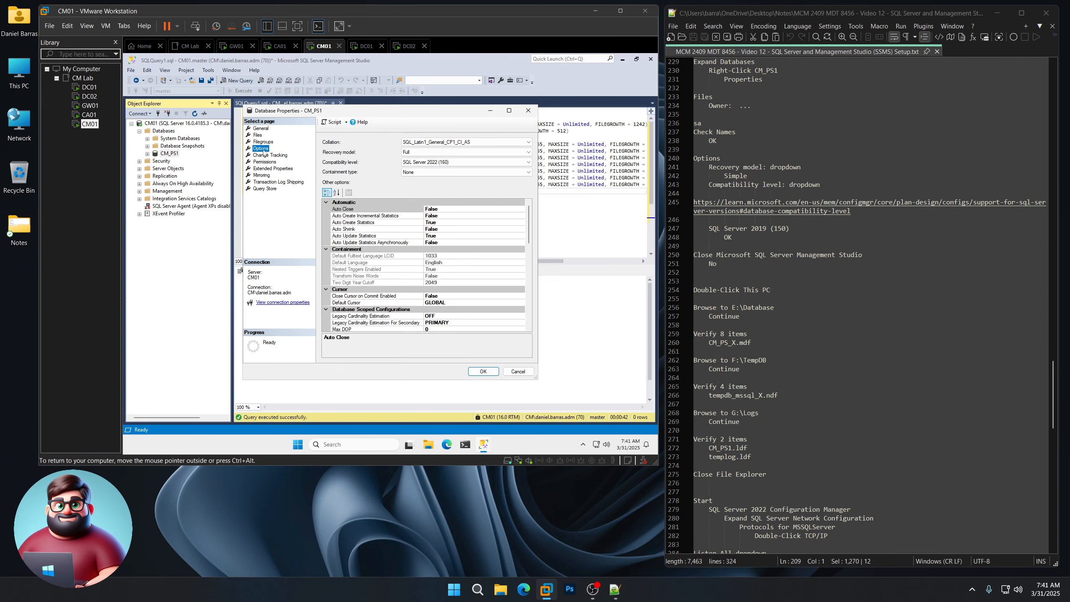
click(428, 152)
click(419, 171)
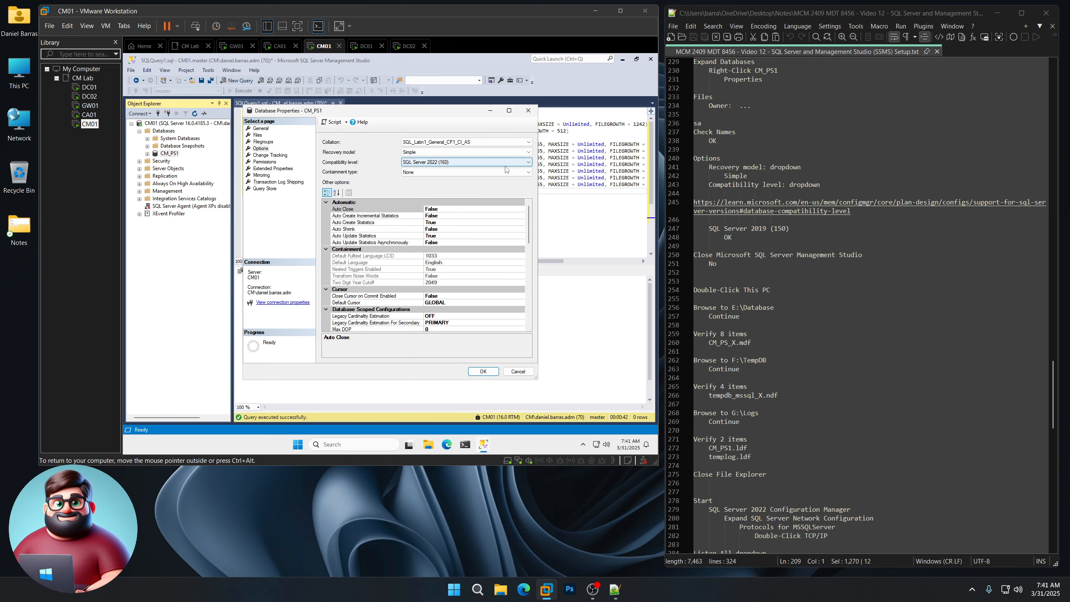
- Open the notes' Microsoft Learn link in Edge and look up the recommended database compatibility level for SQL Server 2022
double_click(788, 213)
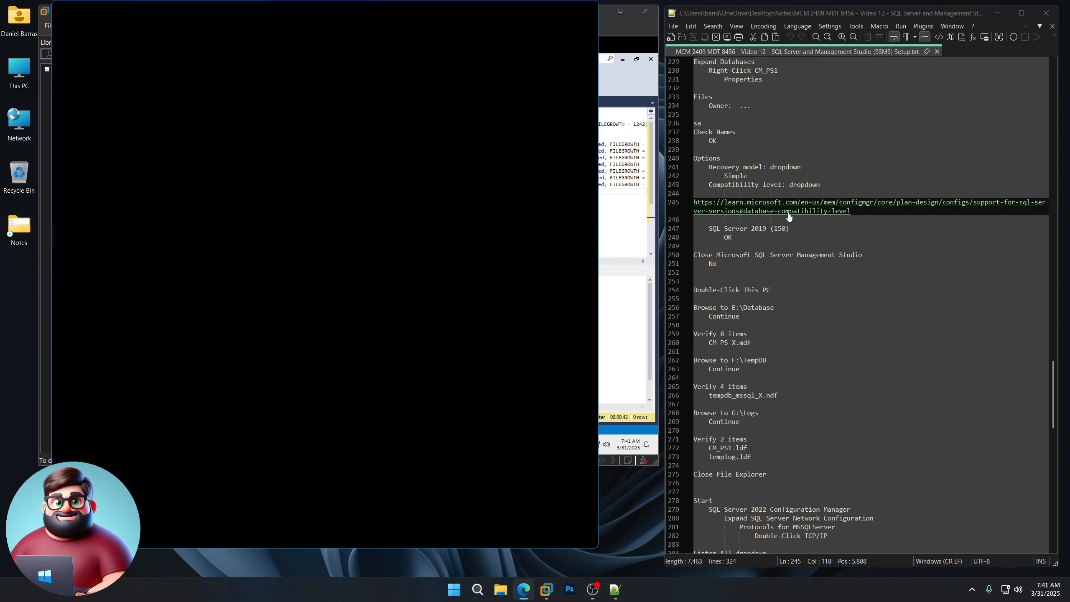
scroll(596, 310, up, 3)
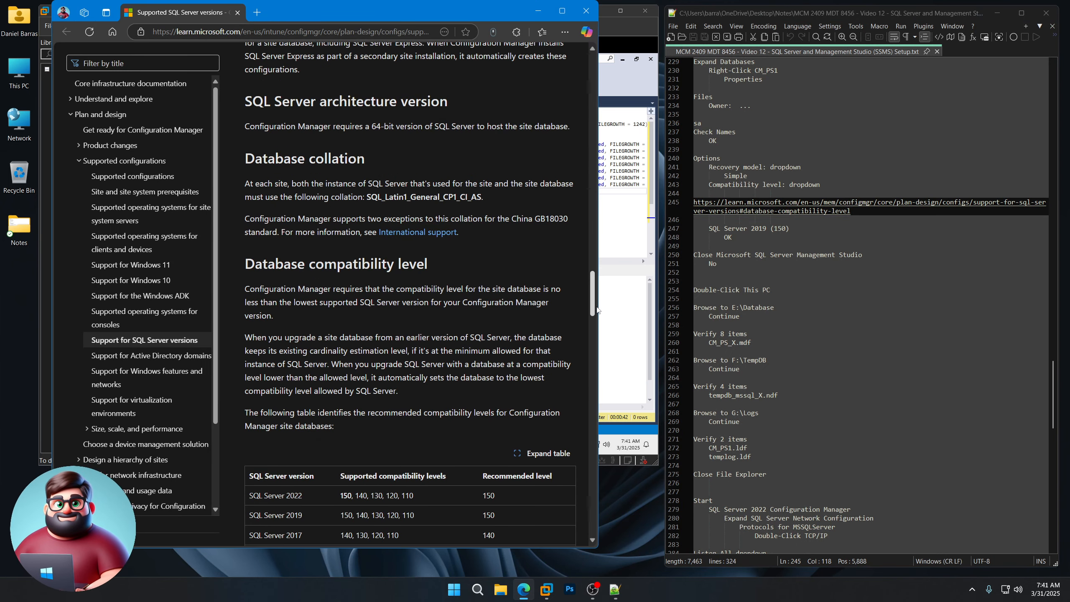
scroll(596, 309, up, 15)
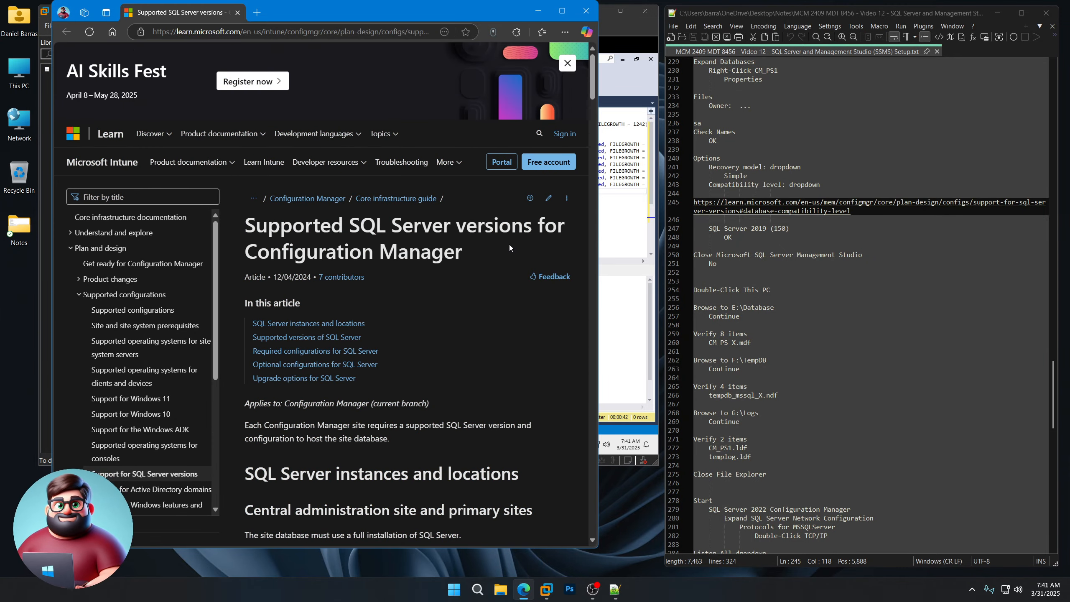
drag(593, 96, 578, 333)
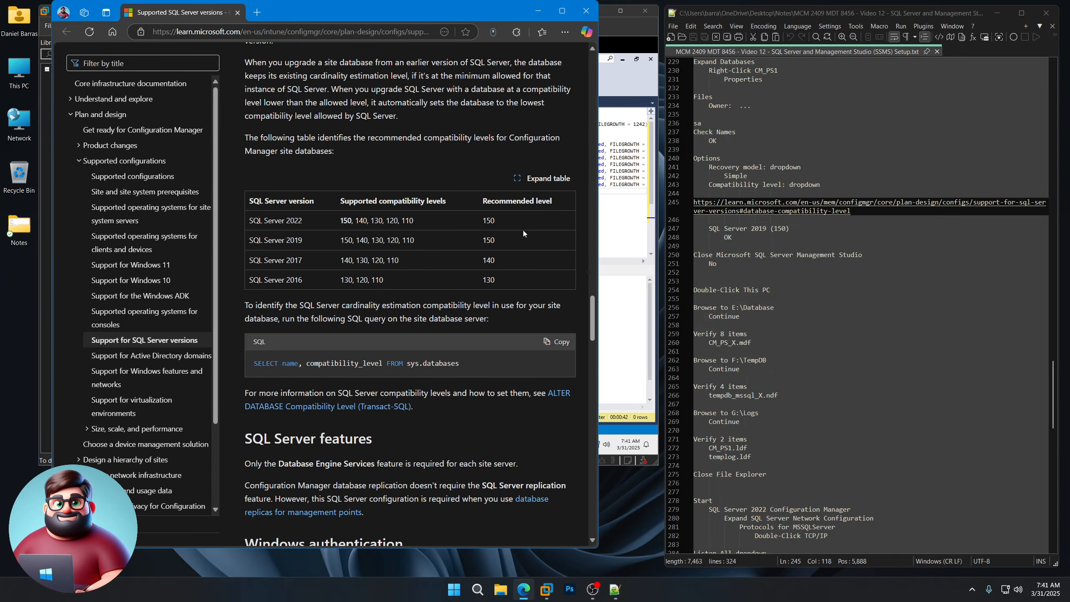
double_click(492, 221)
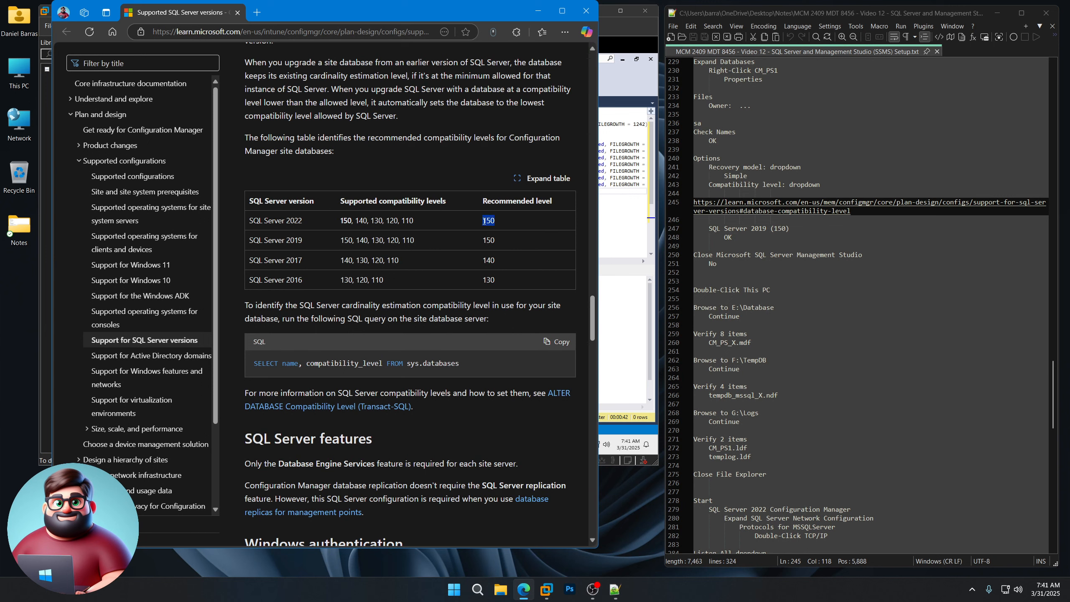
drag(249, 221, 303, 221)
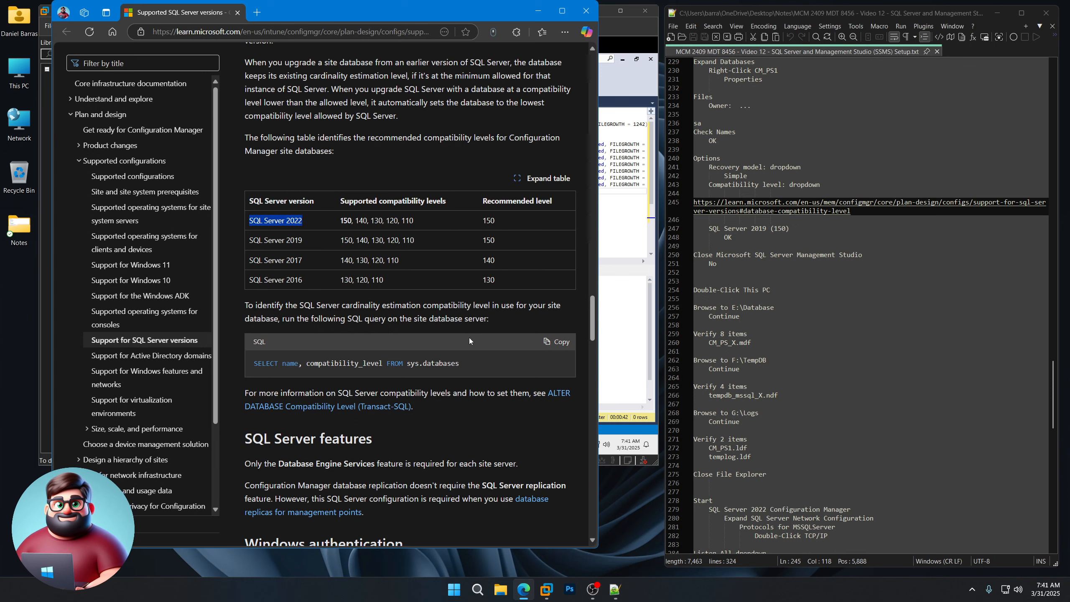
- Set the CM_PS1 database's compatibility level to SQL Server 2019 (150), and close Management Studio without saving the query
drag(795, 229, 707, 229)
click(584, 12)
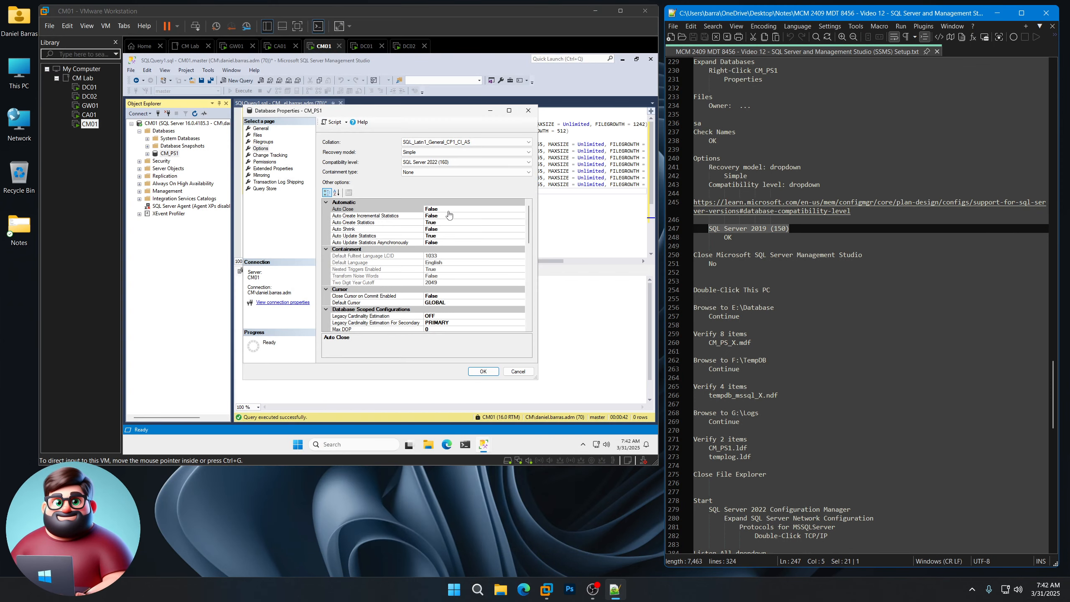
click(449, 163)
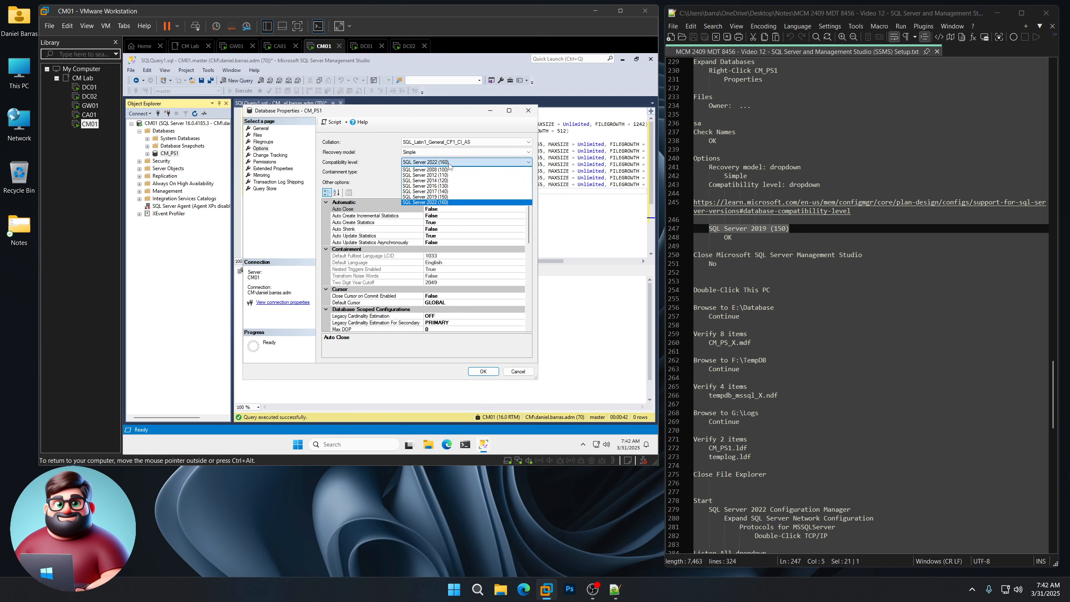
click(443, 197)
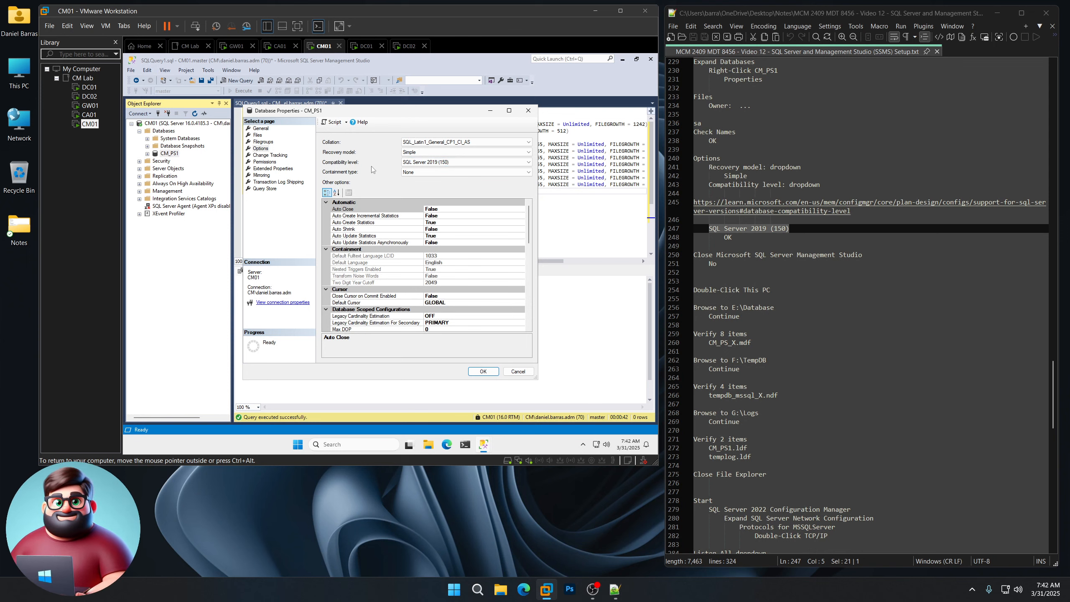
click(482, 371)
click(651, 59)
click(421, 298)
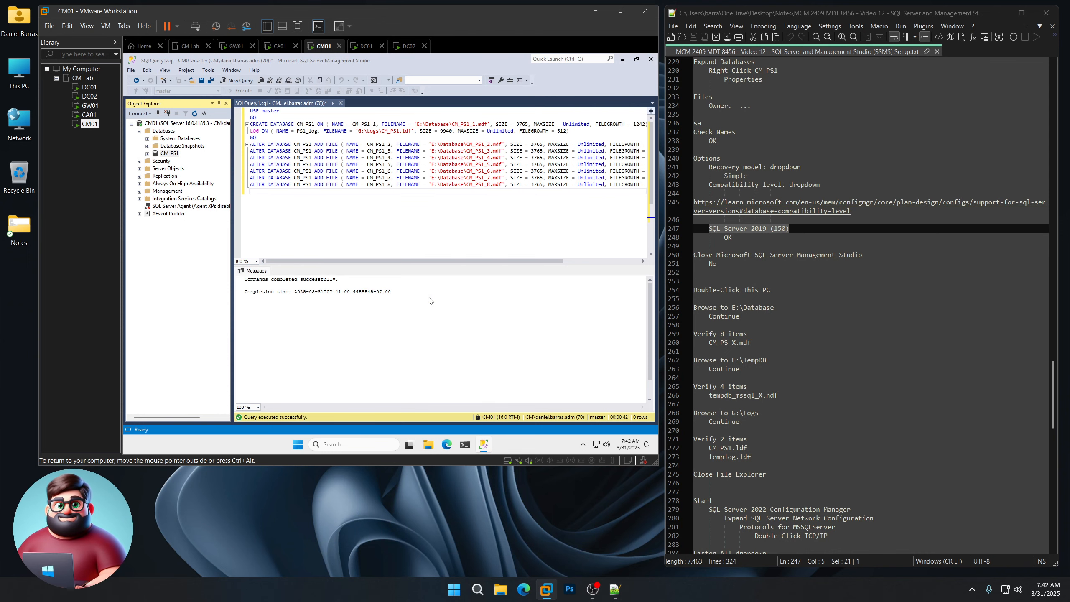
- Browse to E:\Database in File Explorer, granting permanent access to the folder, and check the CM_PS1 .mdf files
double_click(139, 110)
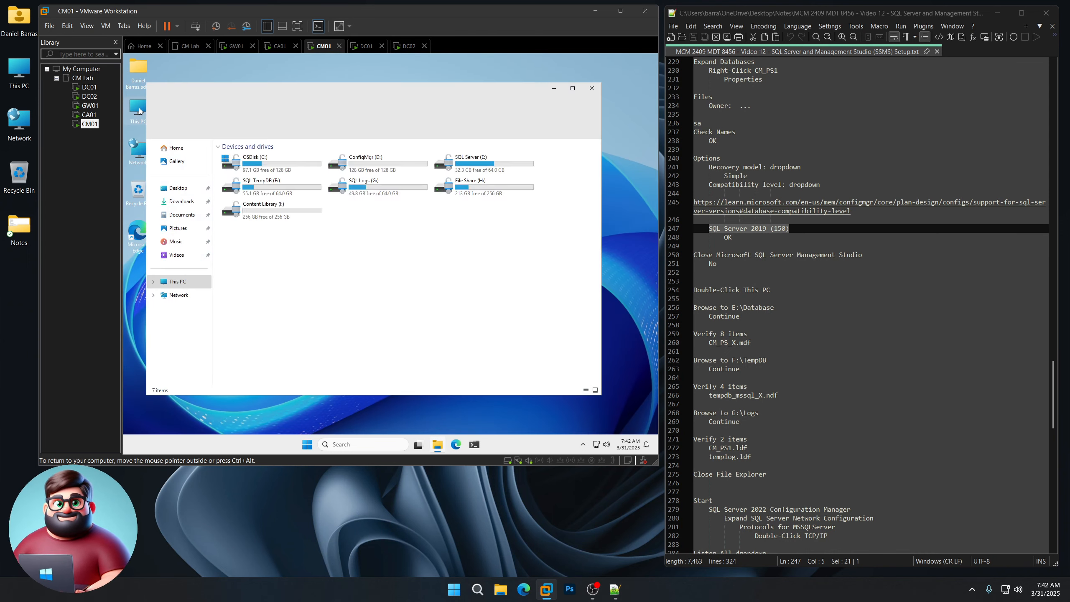
double_click(470, 167)
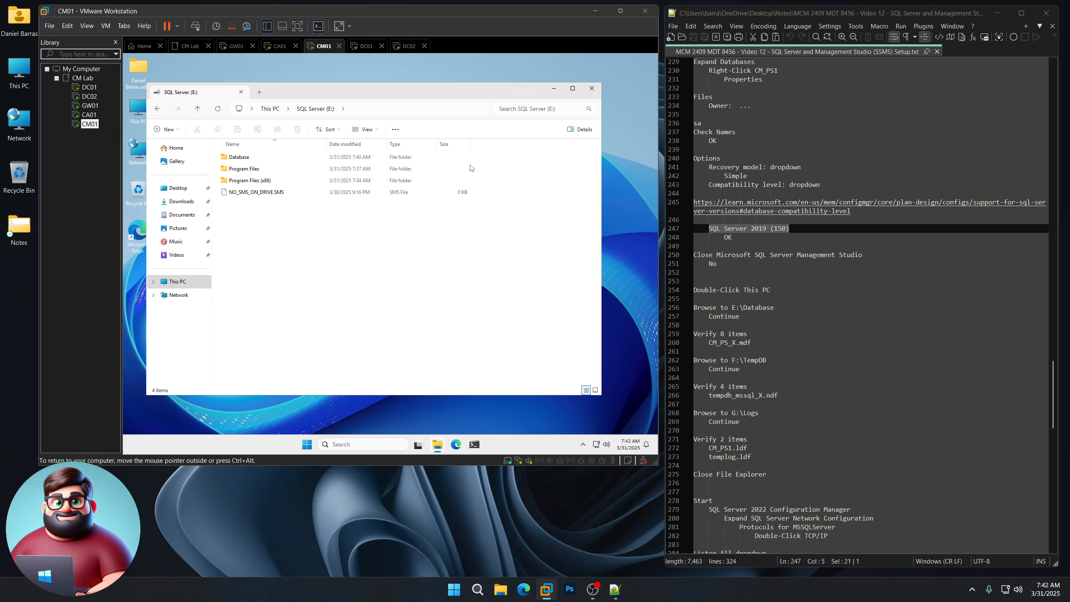
double_click(244, 160)
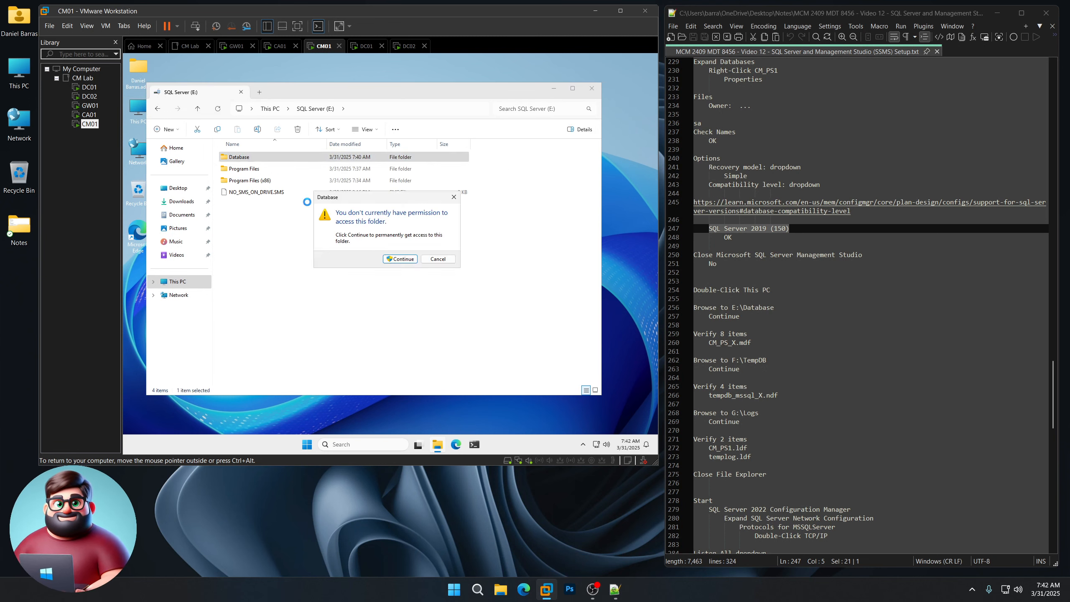
click(401, 259)
drag(303, 298, 253, 154)
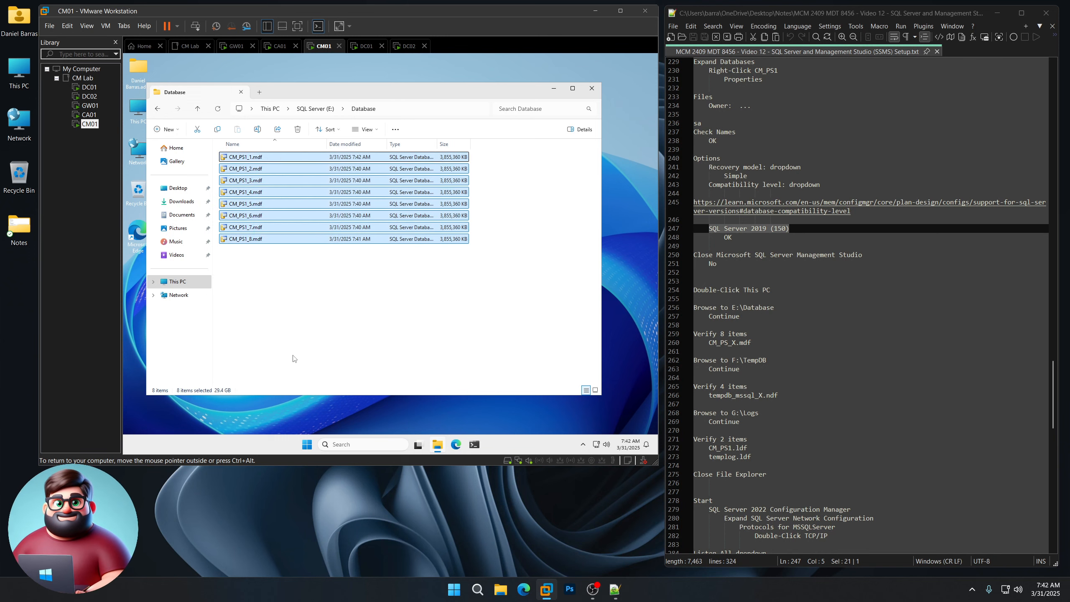
- Browse to F:\TempDB, granting permanent access to the folder, and check the tempdb data files
click(158, 109)
click(158, 110)
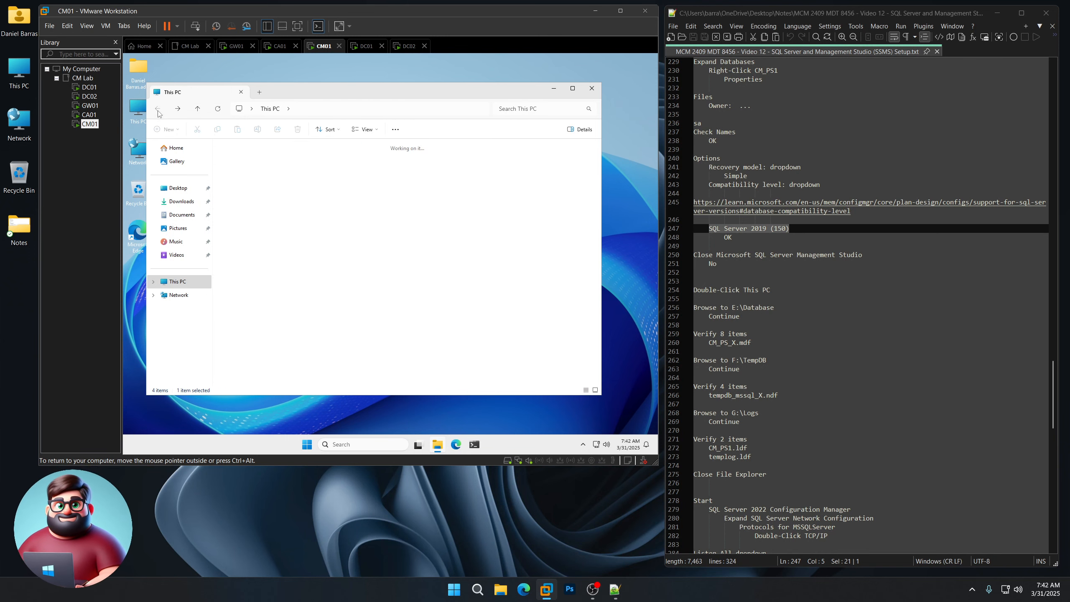
double_click(269, 192)
double_click(249, 157)
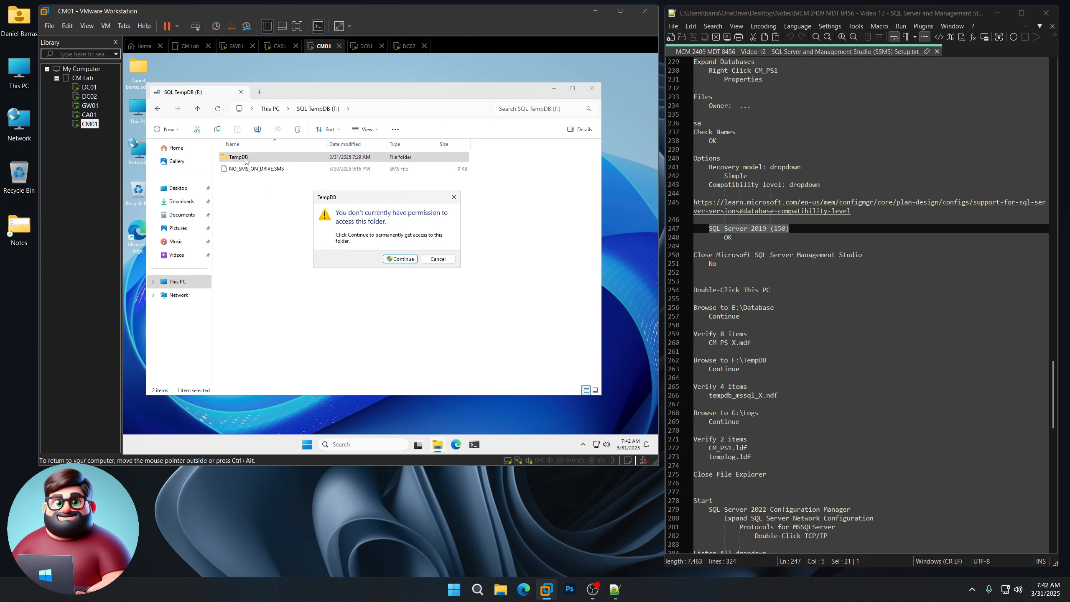
click(399, 259)
drag(274, 244, 245, 155)
- Browse to G:\Logs, granting permanent access, check the log files against the notes, and close File Explorer
click(158, 109)
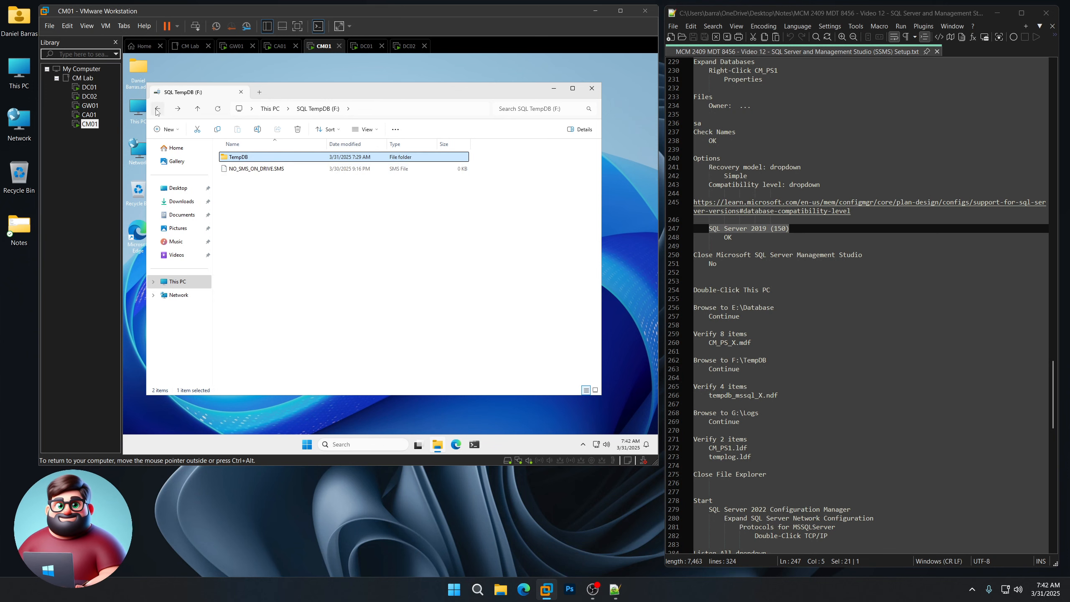
click(158, 108)
double_click(362, 185)
double_click(234, 157)
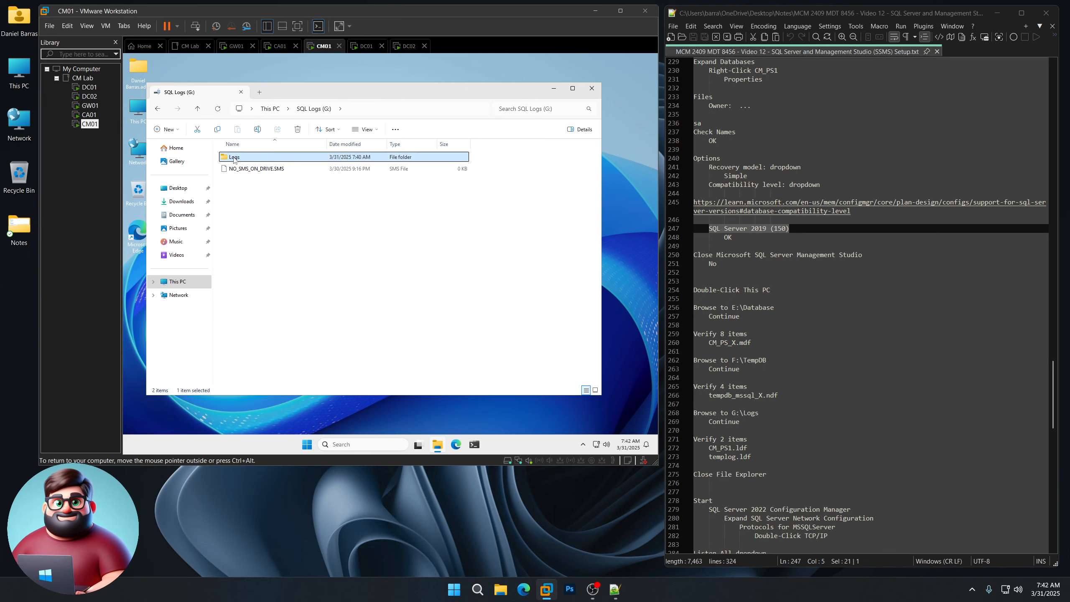
click(399, 259)
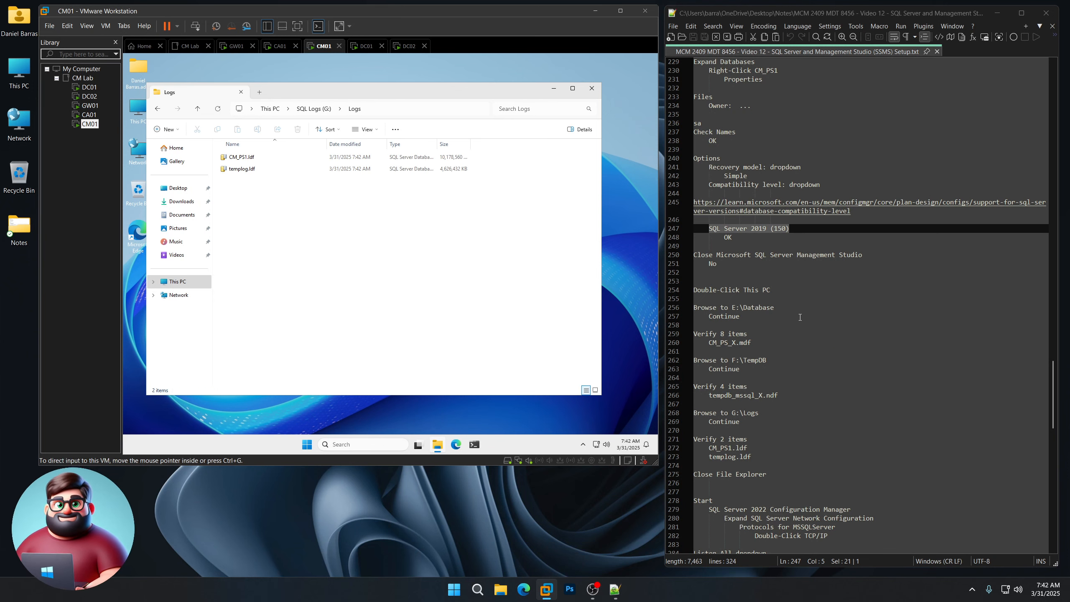
scroll(762, 340, down, 9)
drag(765, 217, 682, 131)
click(626, 147)
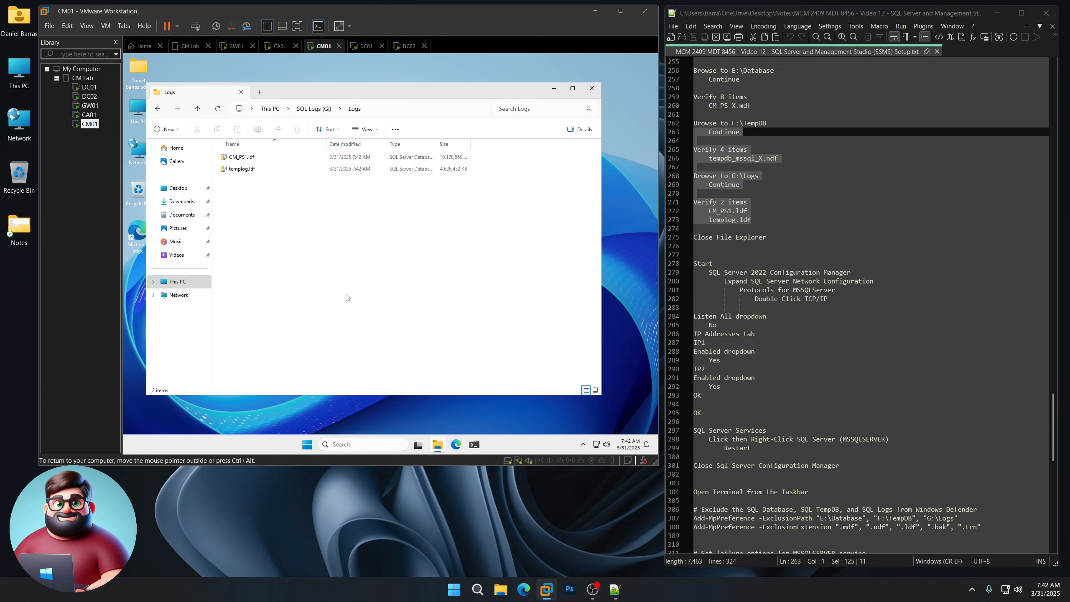
click(591, 88)
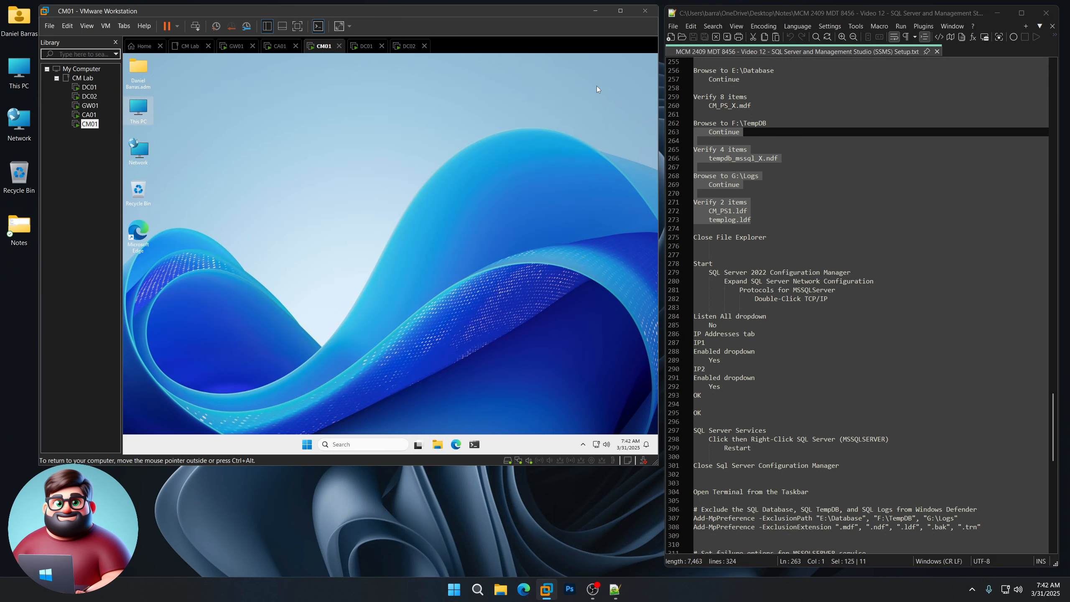
- Open SQL Server 2022 Configuration Manager and set Listen All to No in the TCP/IP properties of the MSSQLSERVER protocols
scroll(842, 295, down, 5)
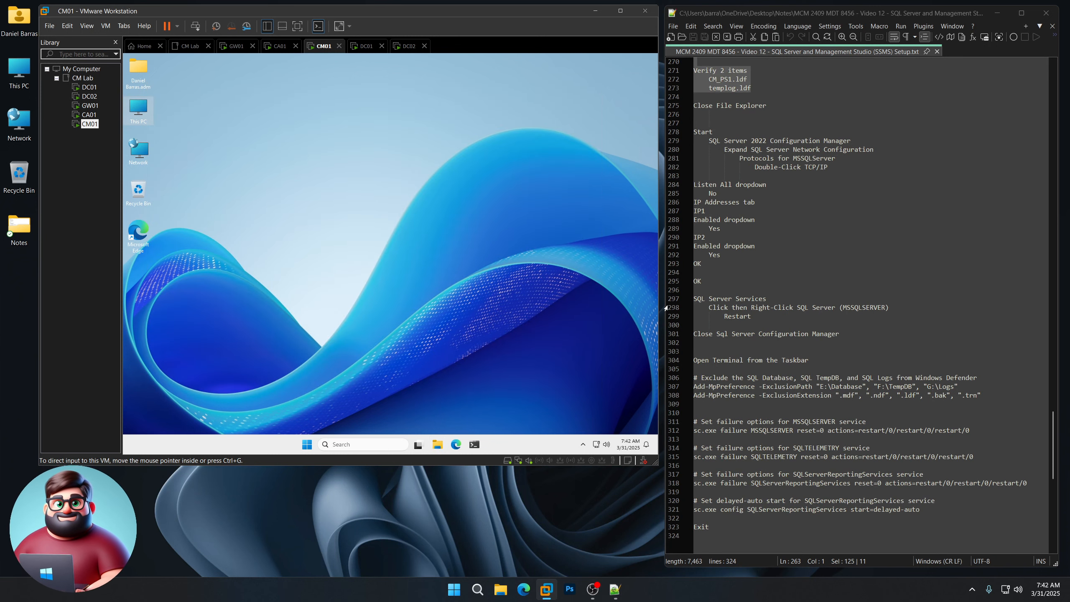
click(310, 444)
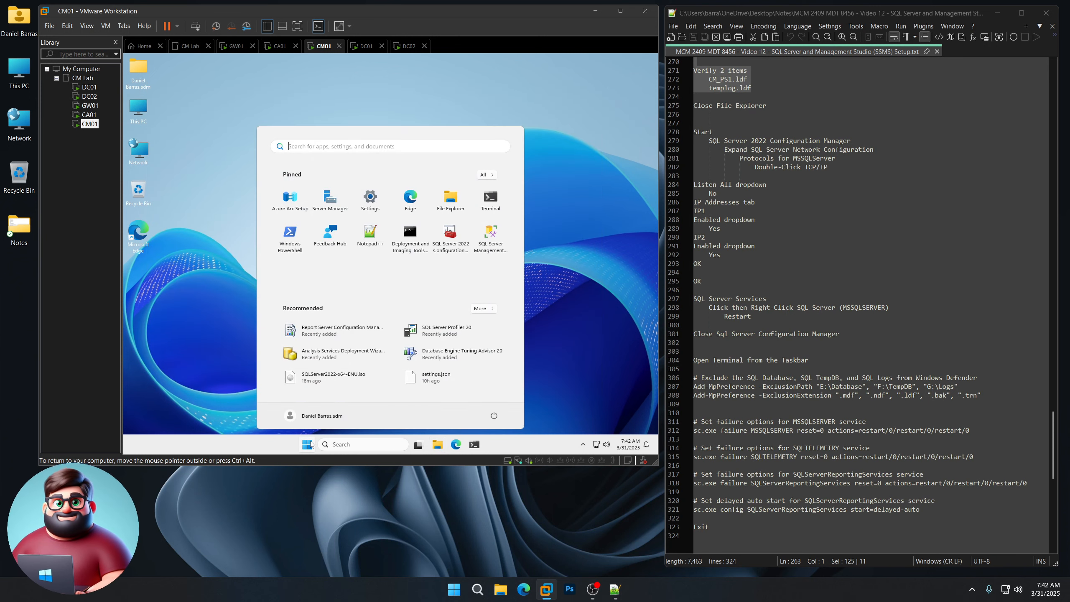
click(450, 236)
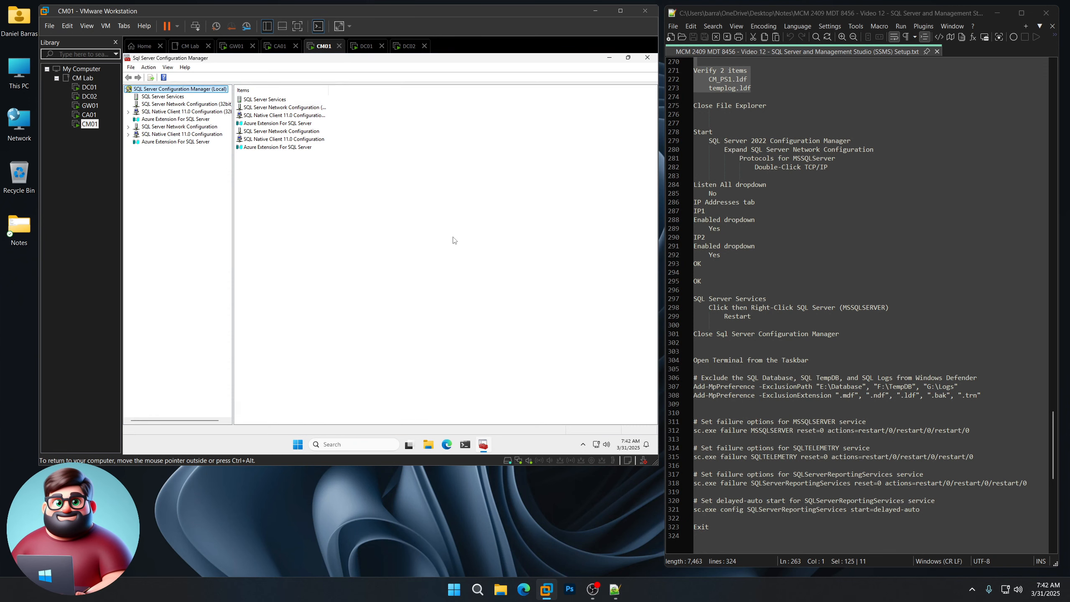
click(128, 126)
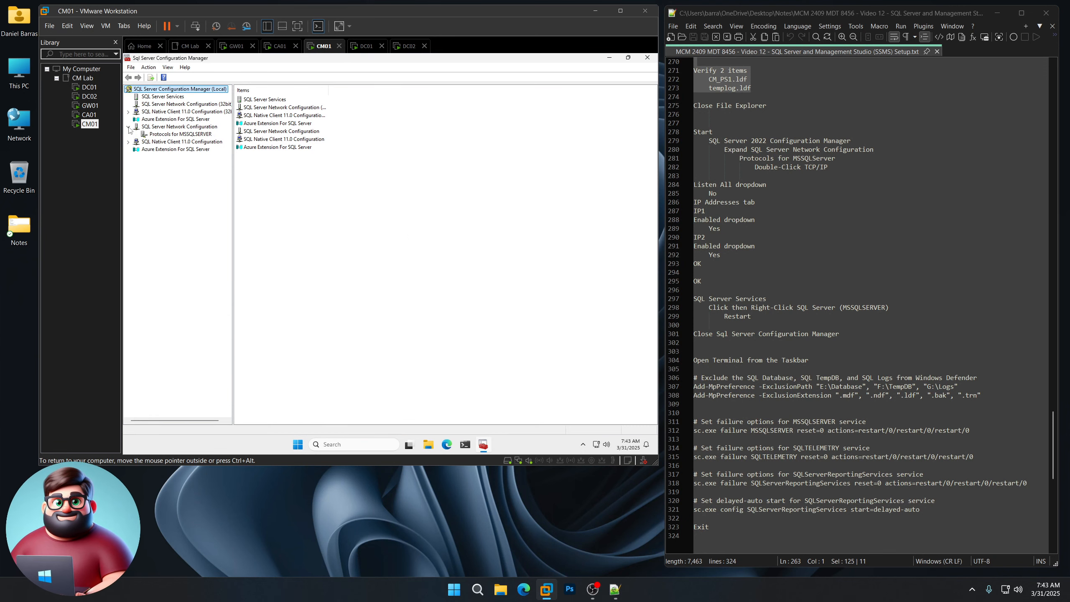
click(171, 135)
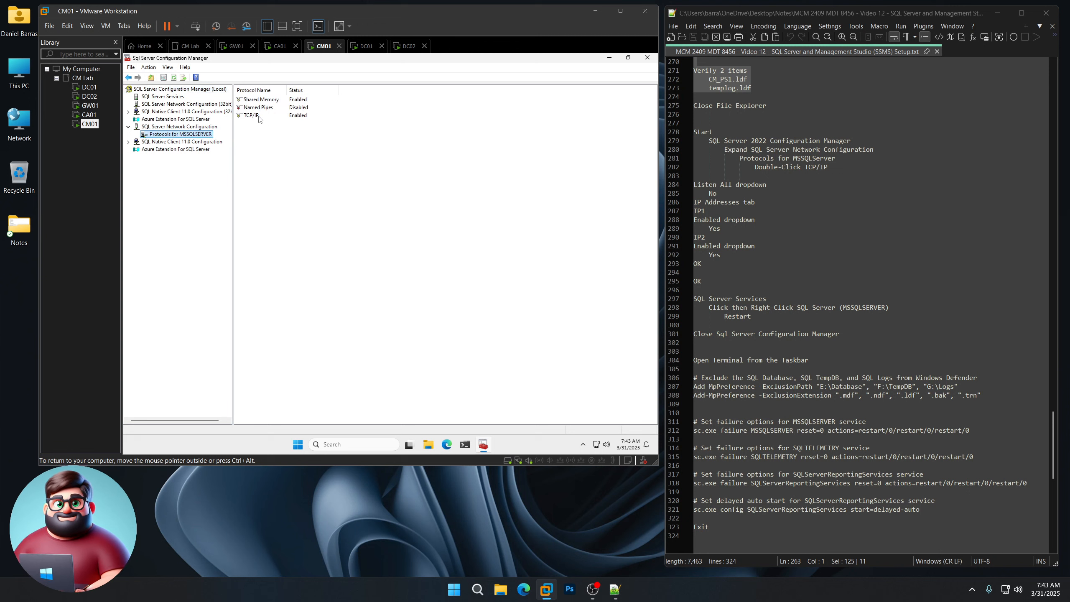
double_click(252, 115)
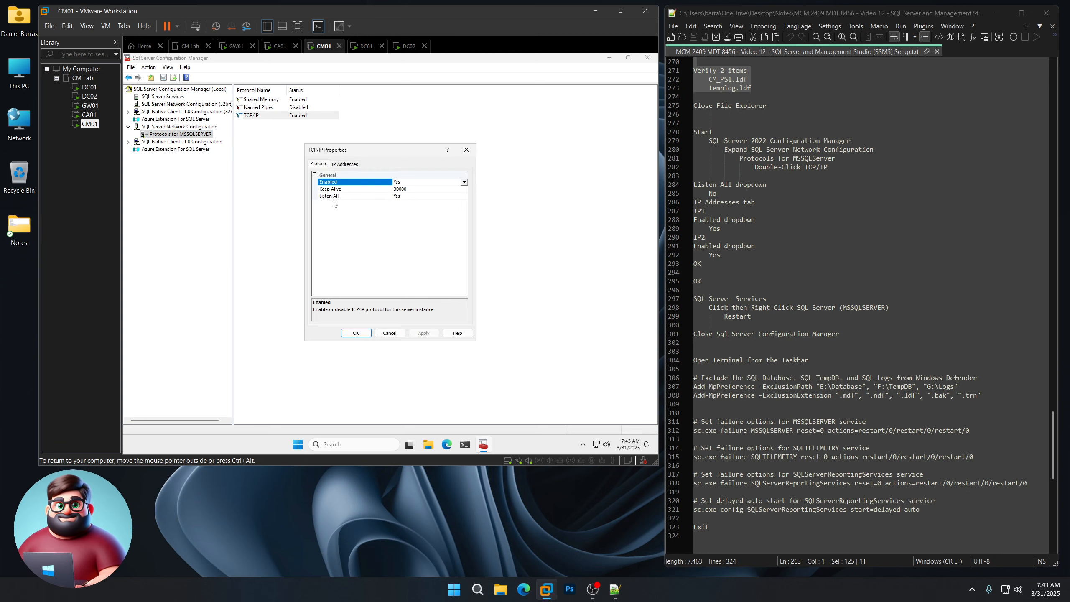
click(407, 197)
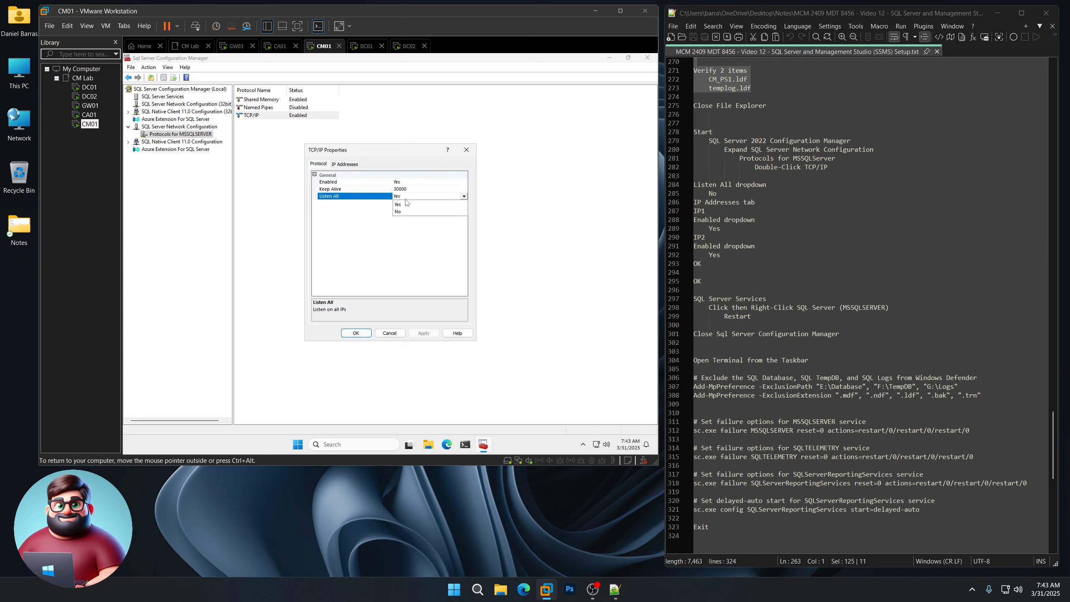
click(404, 212)
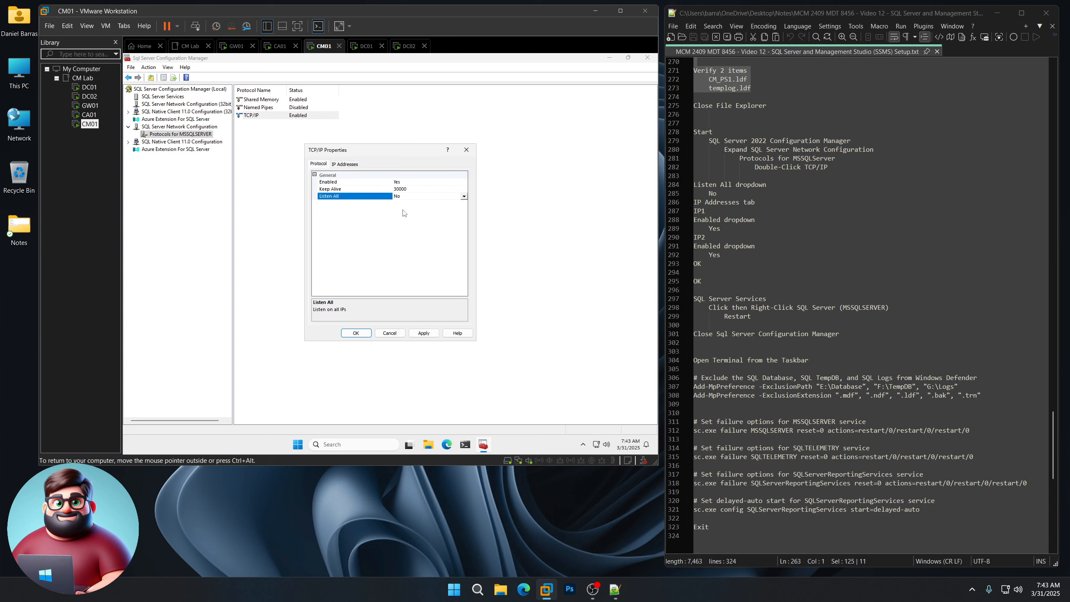
- Set Enabled to Yes for IP1 and IP2 in the TCP/IP properties and accept the changes
click(344, 164)
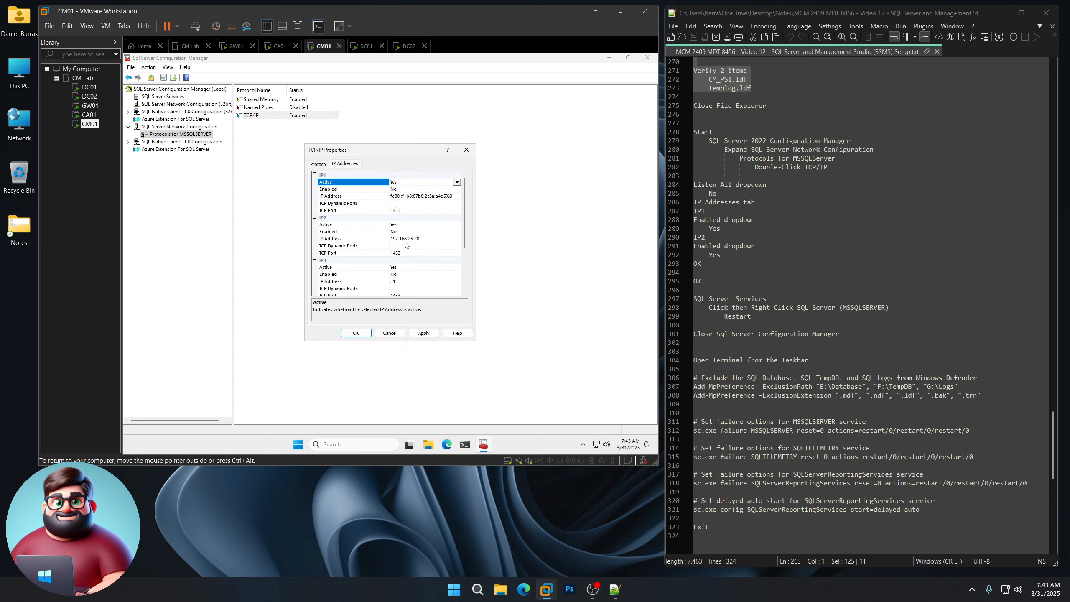
click(401, 190)
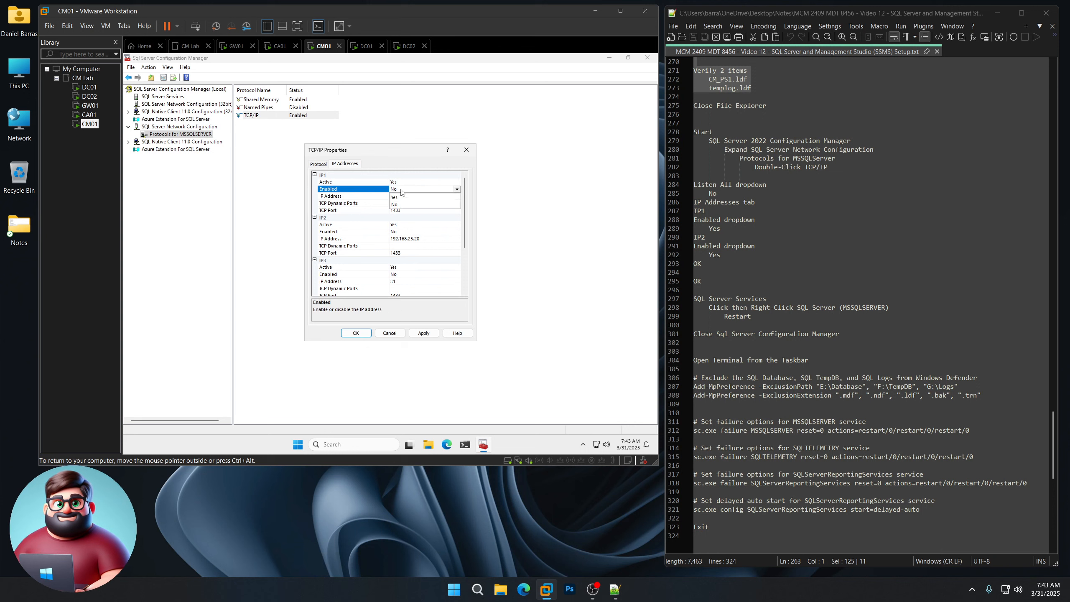
click(400, 197)
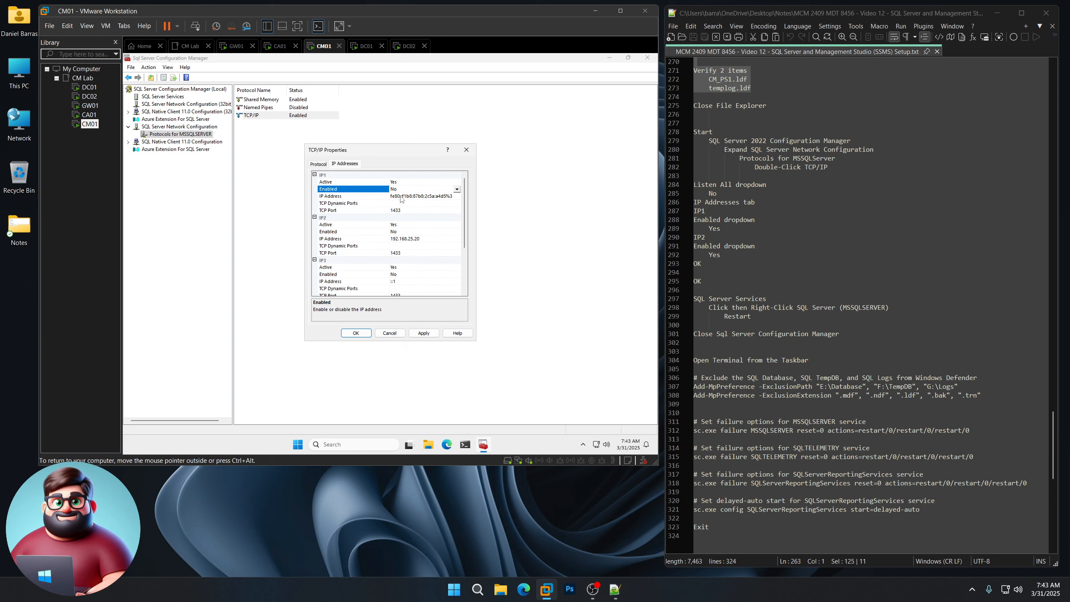
click(405, 232)
click(402, 239)
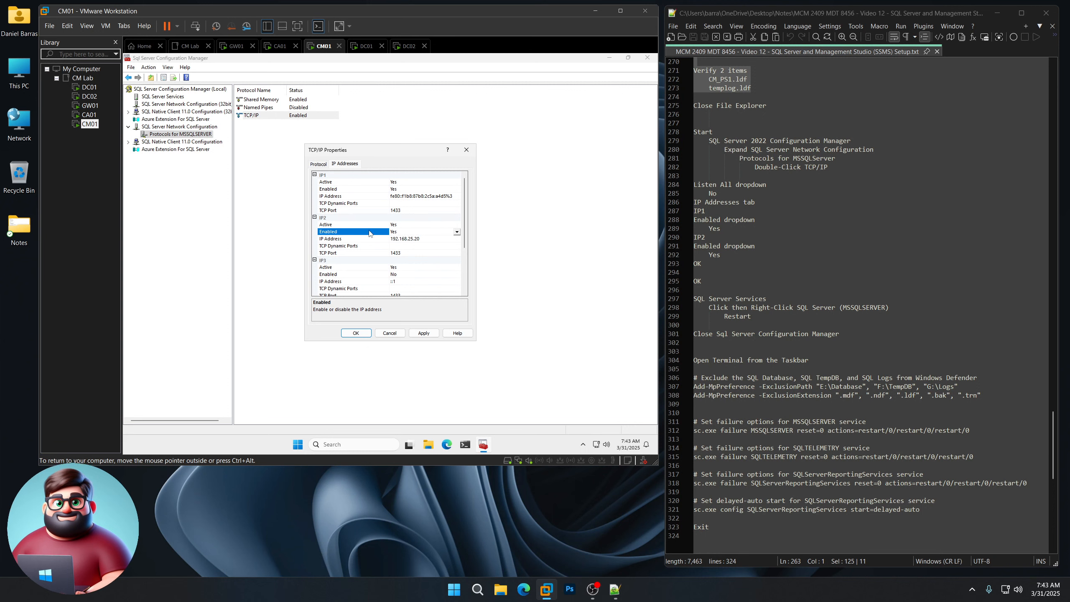
click(356, 333)
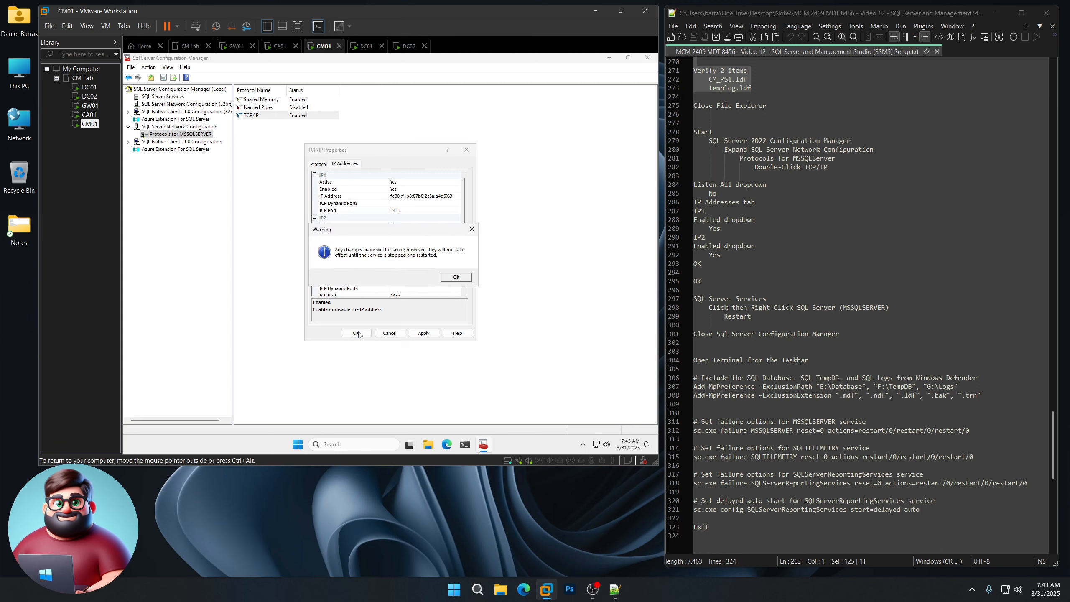
click(458, 277)
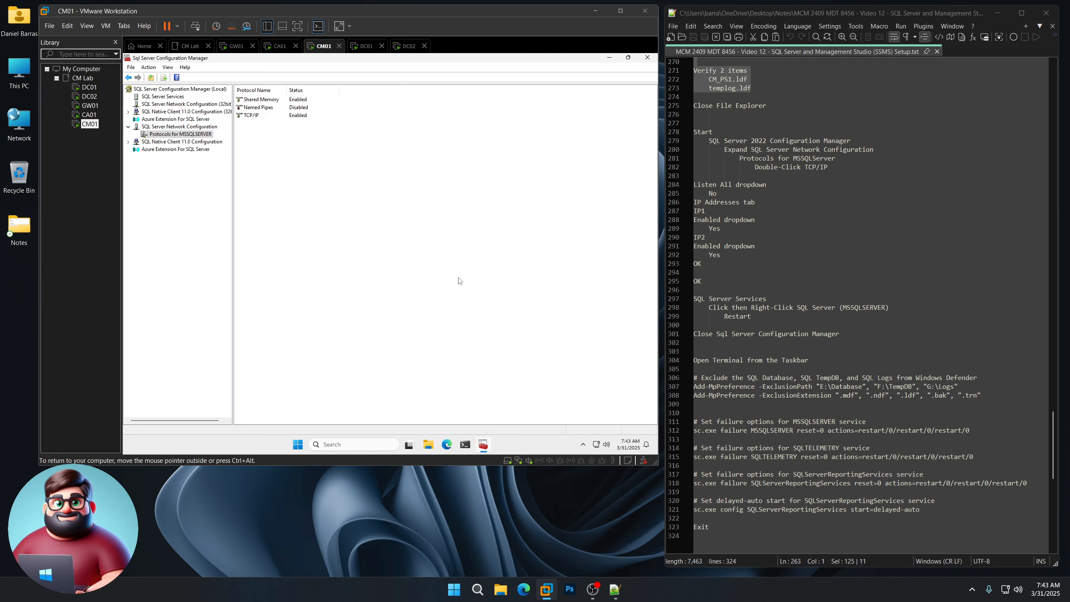
- Widen the Name column in SQL Server Services and restart the SQL Server (MSSQLSERVER) service
click(175, 98)
drag(839, 334, 677, 291)
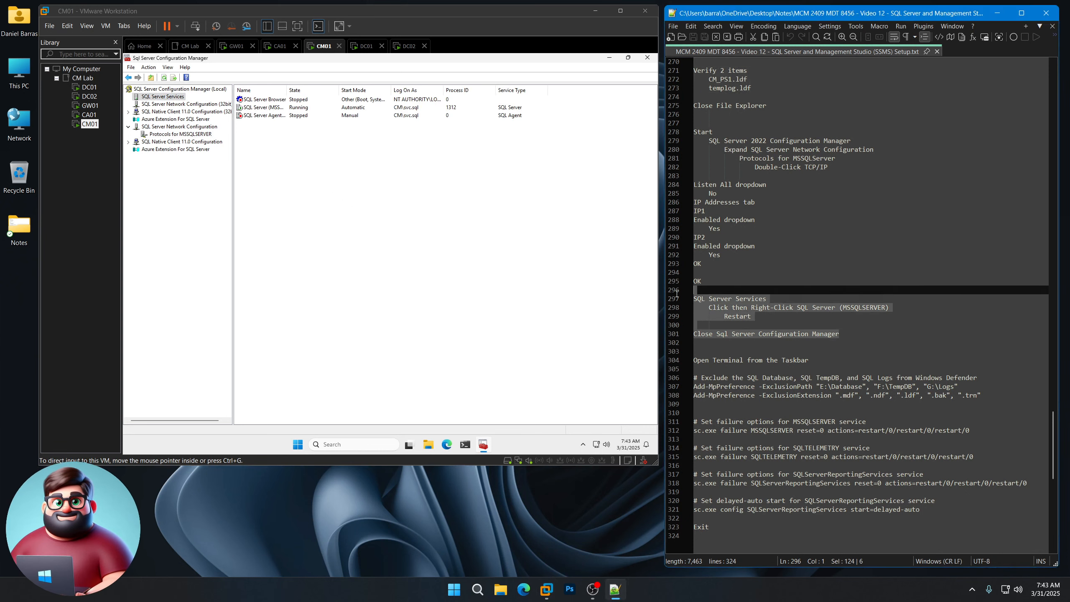
click(417, 283)
drag(286, 90, 346, 90)
click(289, 109)
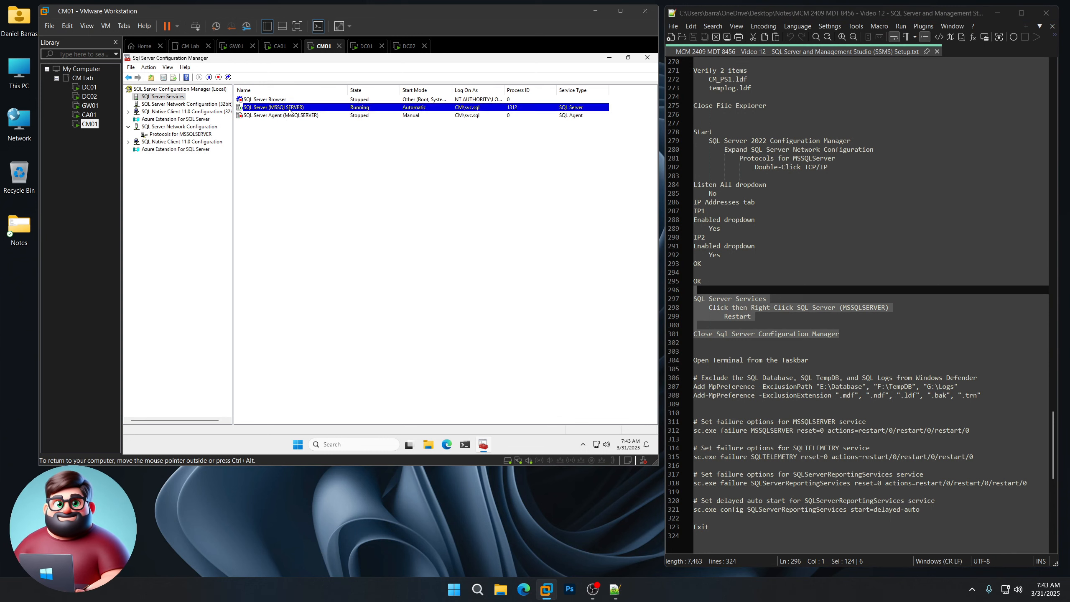
right_click(289, 110)
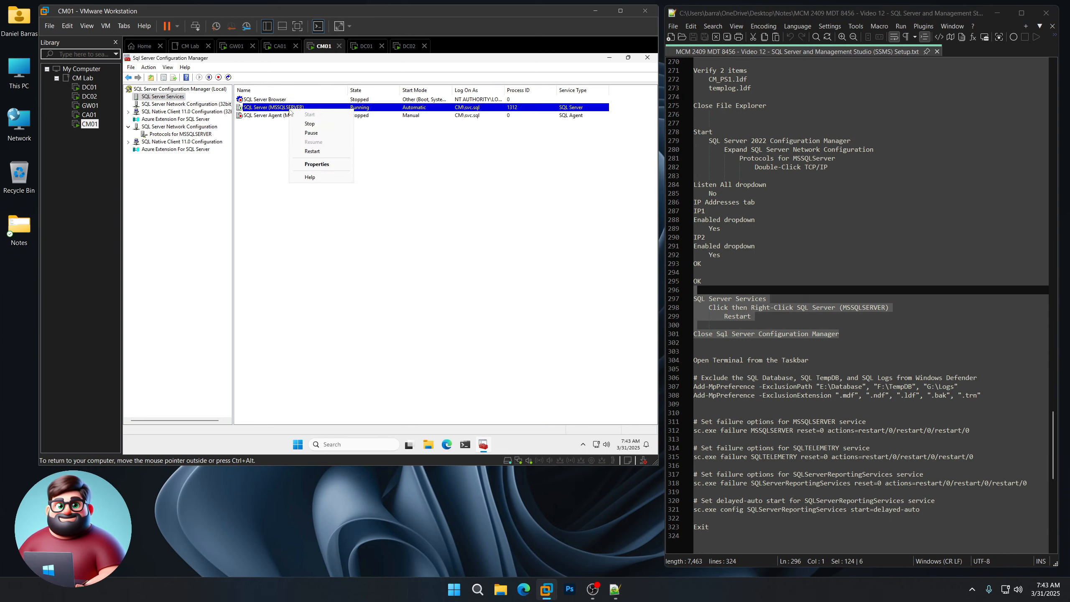
click(301, 151)
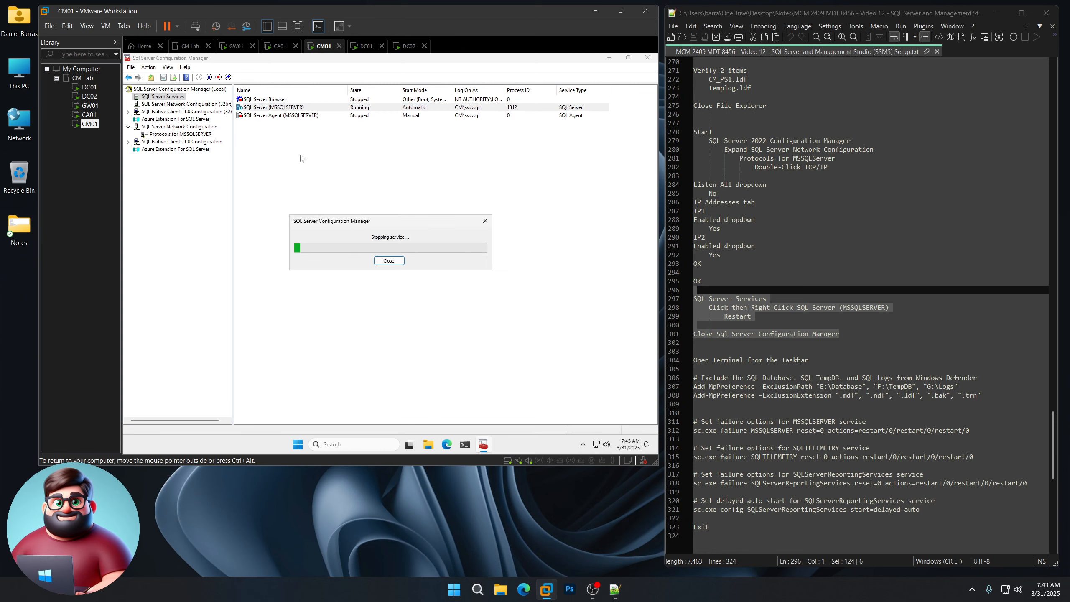
- Review the Defender exclusion, service failure and delayed-start commands in the notes, and close SQL Server Configuration Manager
scroll(776, 312, down, 5)
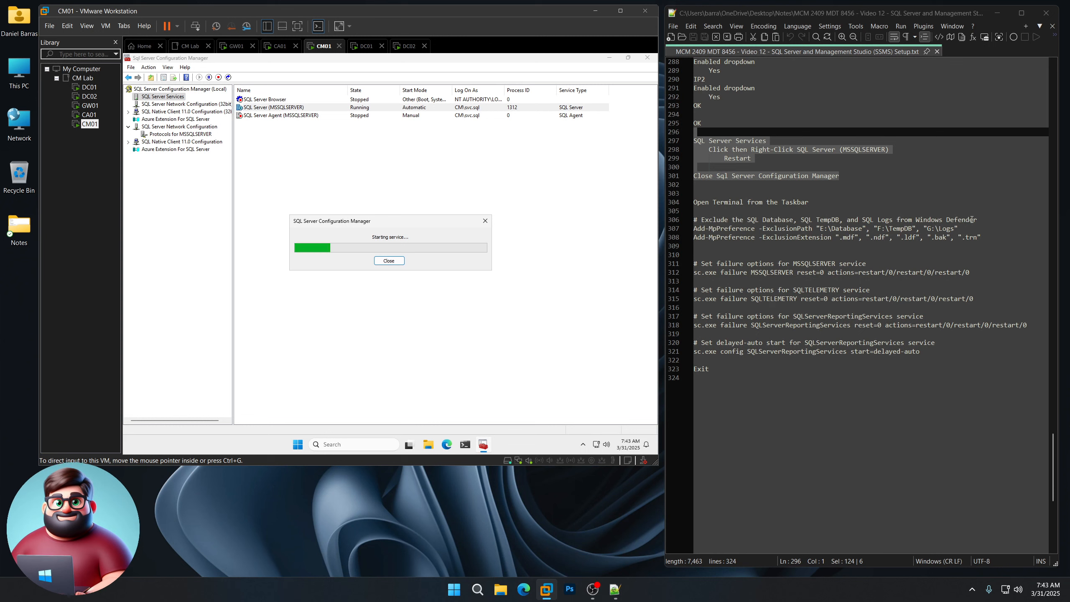
drag(985, 237, 684, 229)
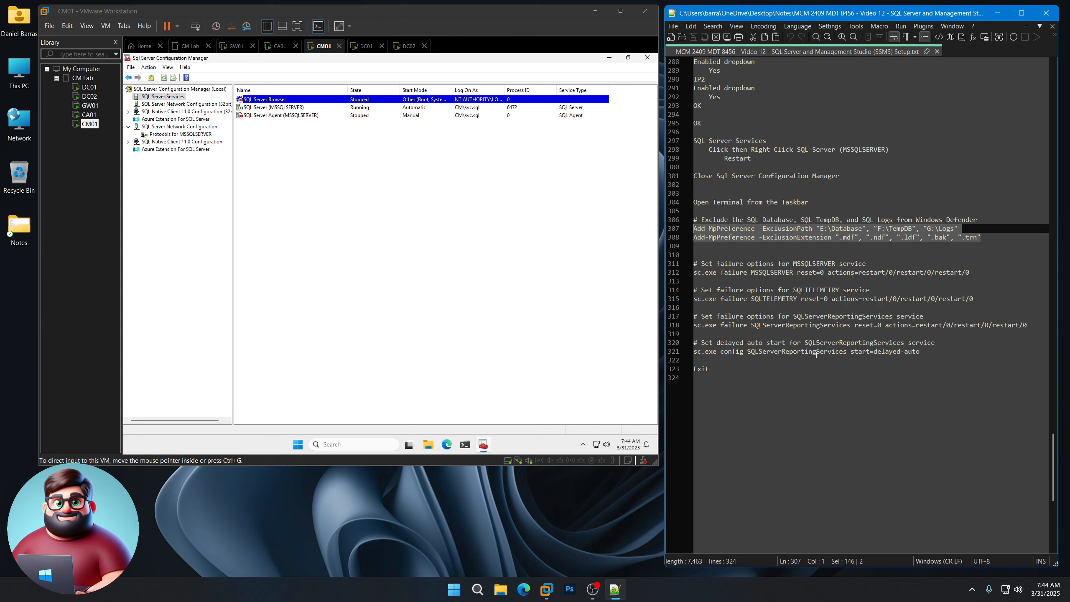
drag(977, 299, 681, 298)
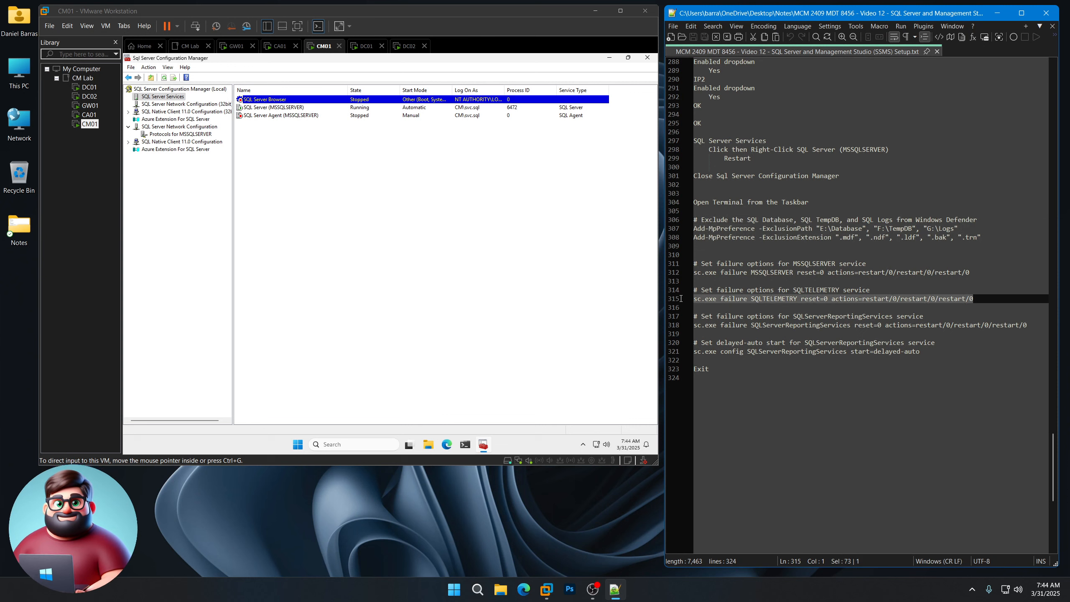
drag(1034, 325, 679, 325)
drag(920, 352, 697, 351)
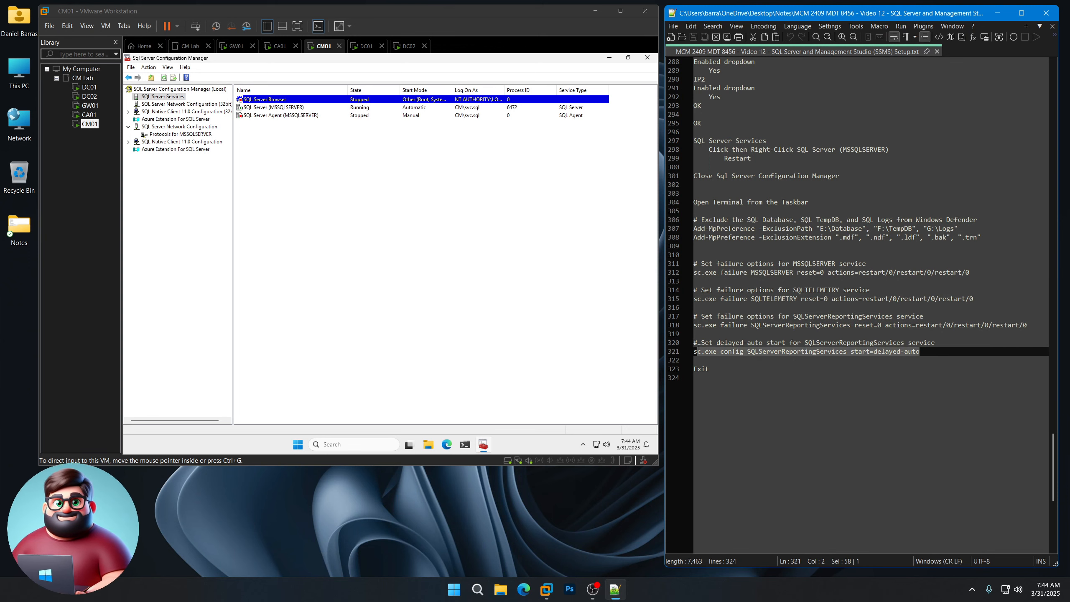
click(647, 58)
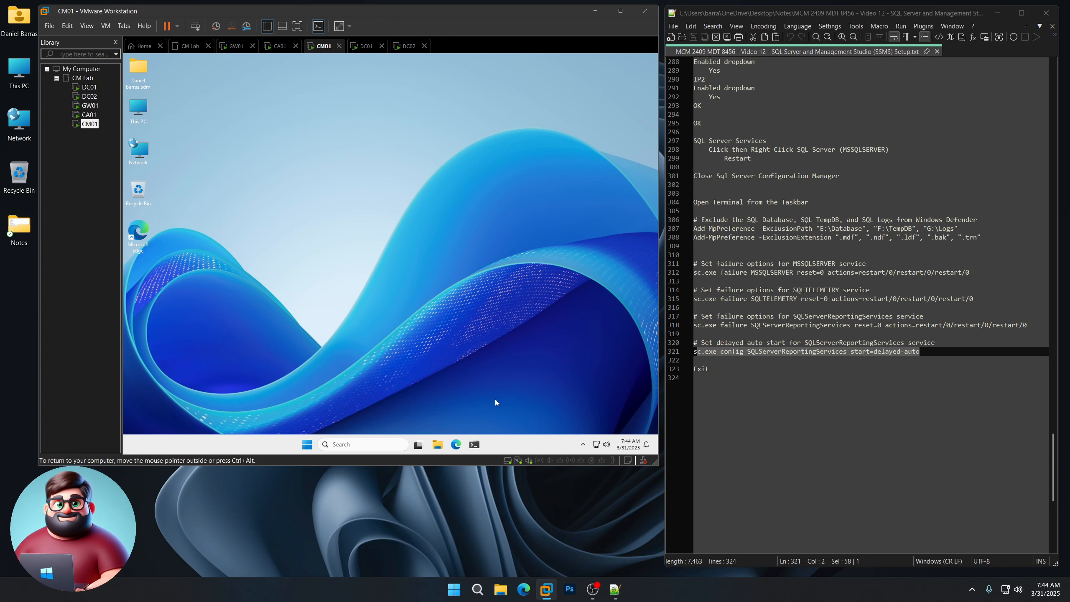
- Open Terminal on CM01 and run the notes' command block for Defender exclusions, service failure options and SQLServerReportingServices delayed-auto start, through Exit
click(474, 444)
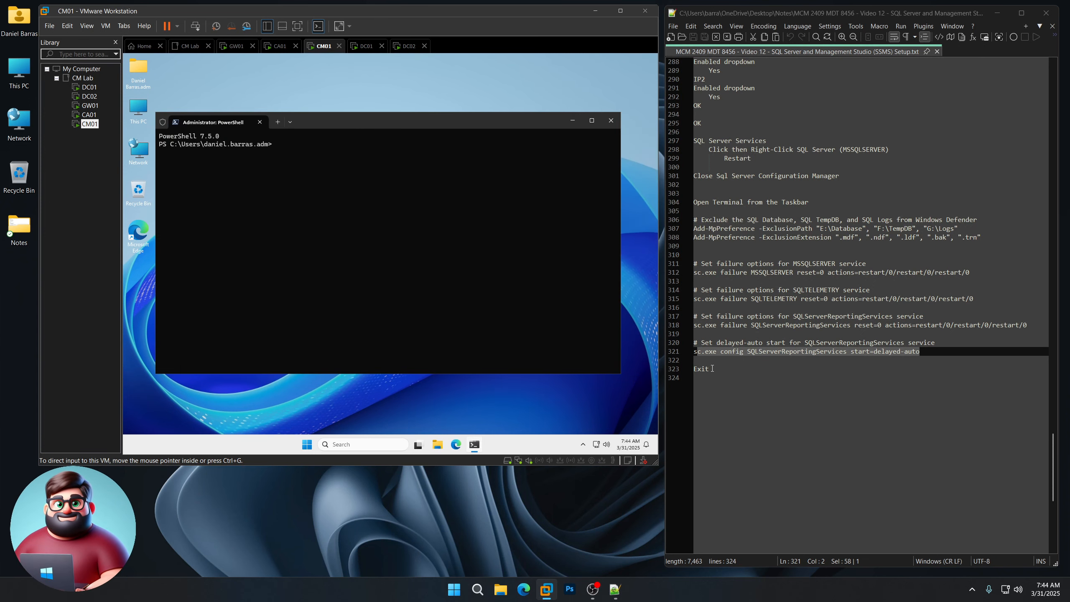
drag(712, 368, 670, 223)
right_click(715, 219)
click(732, 235)
click(388, 226)
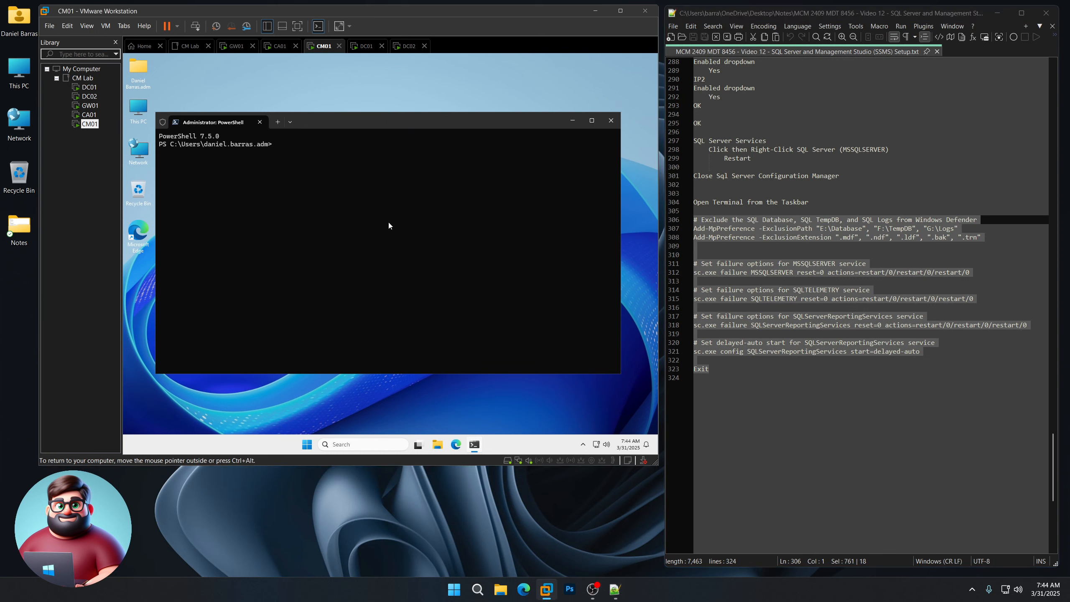
right_click(388, 222)
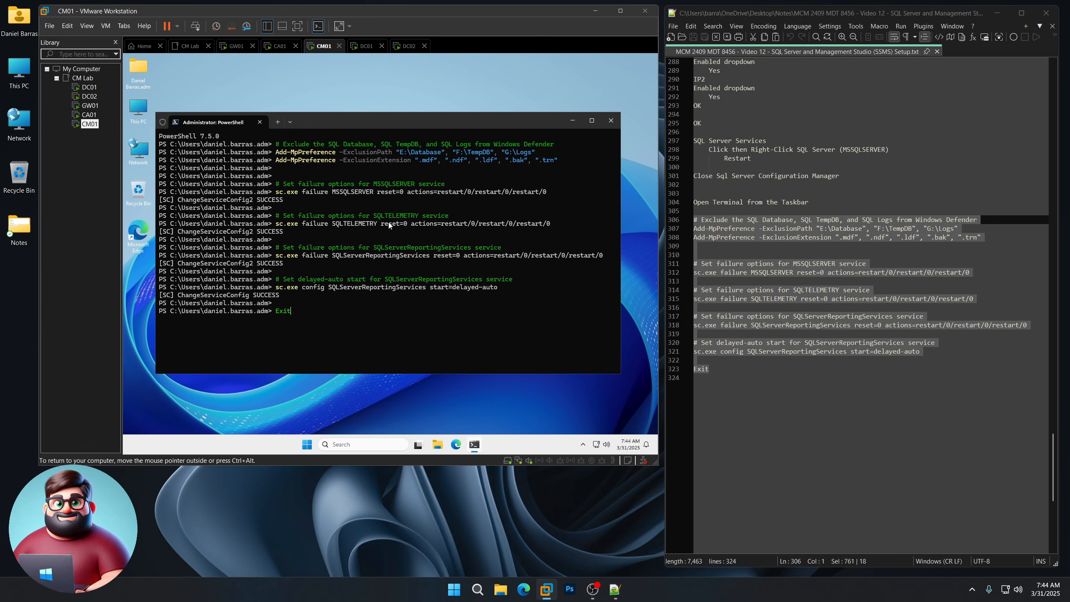
key(Return)
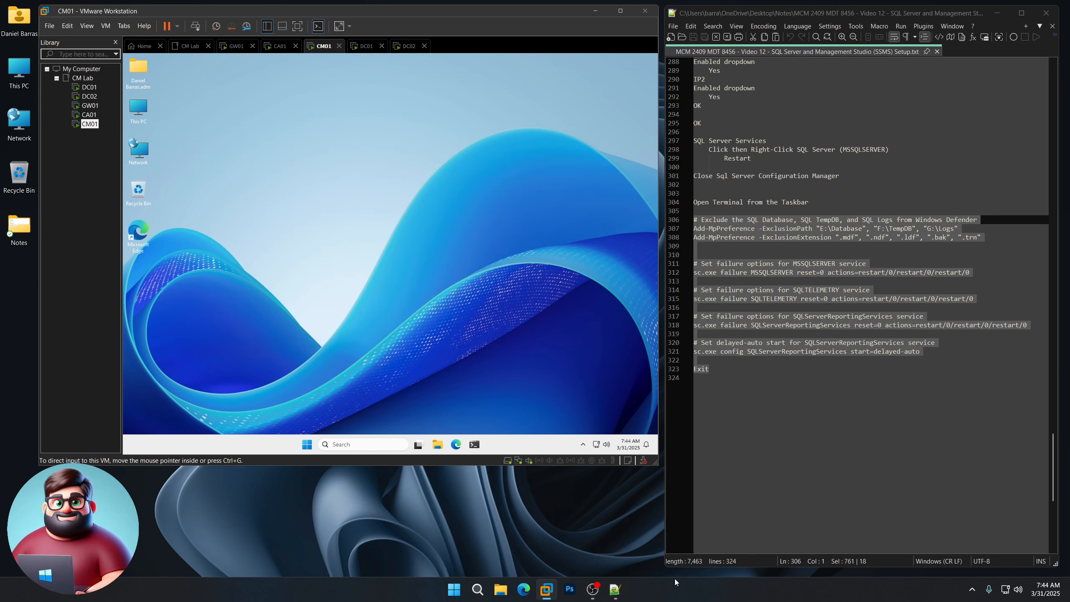